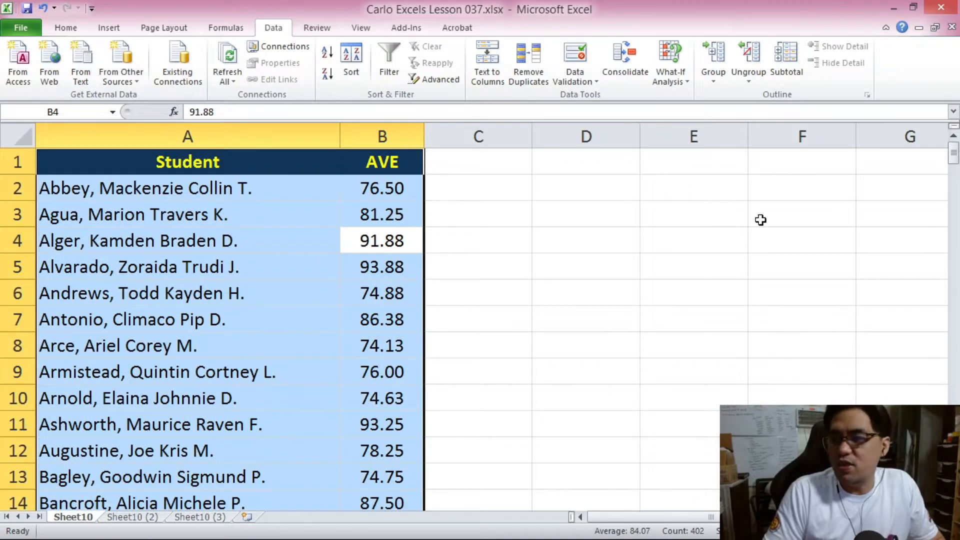
Sort the student table by the AVE column, trying both smallest-to-largest and largest-to-smallest order.
left_click_drag(955, 156, 955, 150)
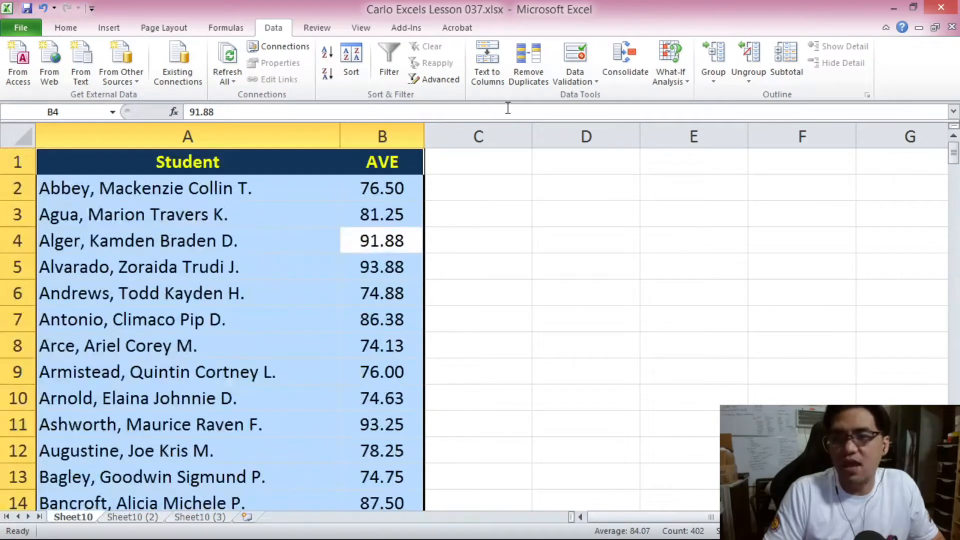
left_click(328, 52)
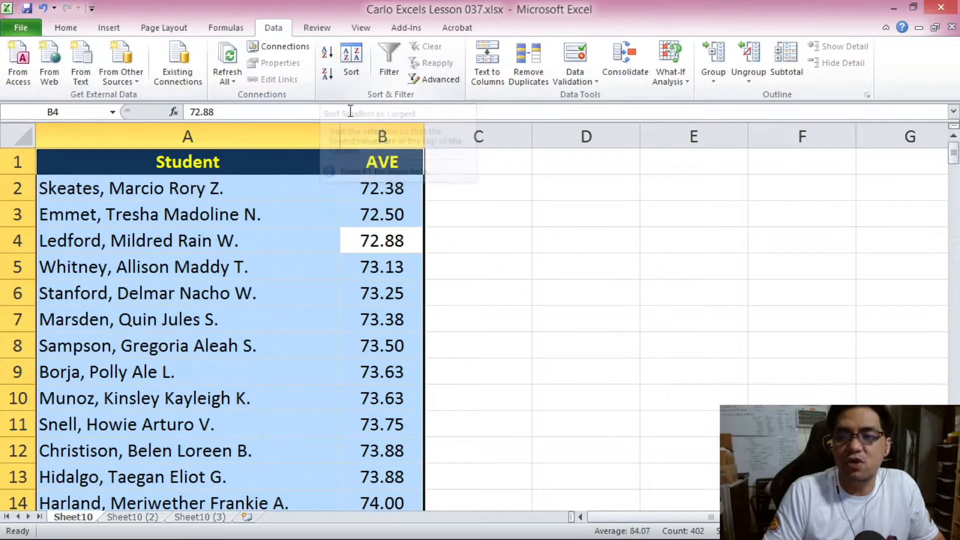
left_click(328, 75)
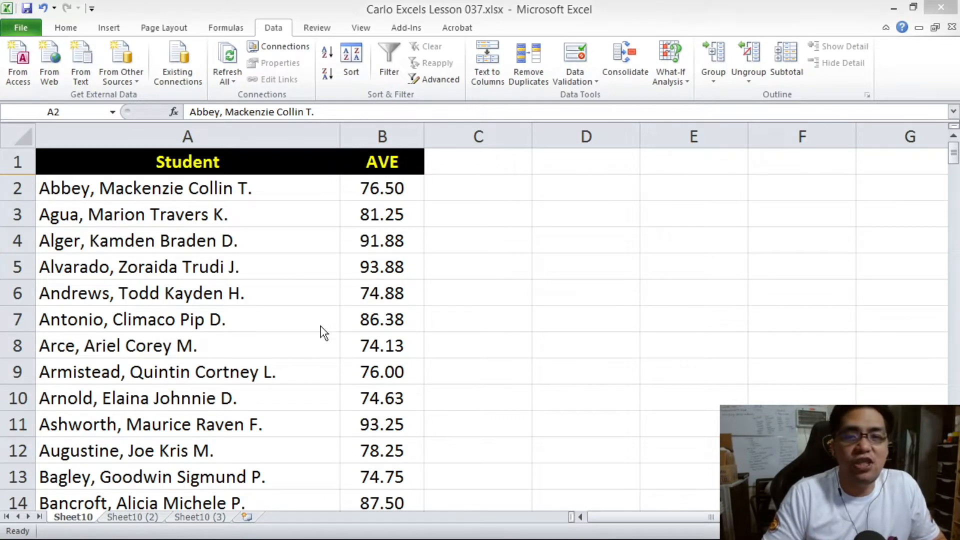
left_click(175, 192)
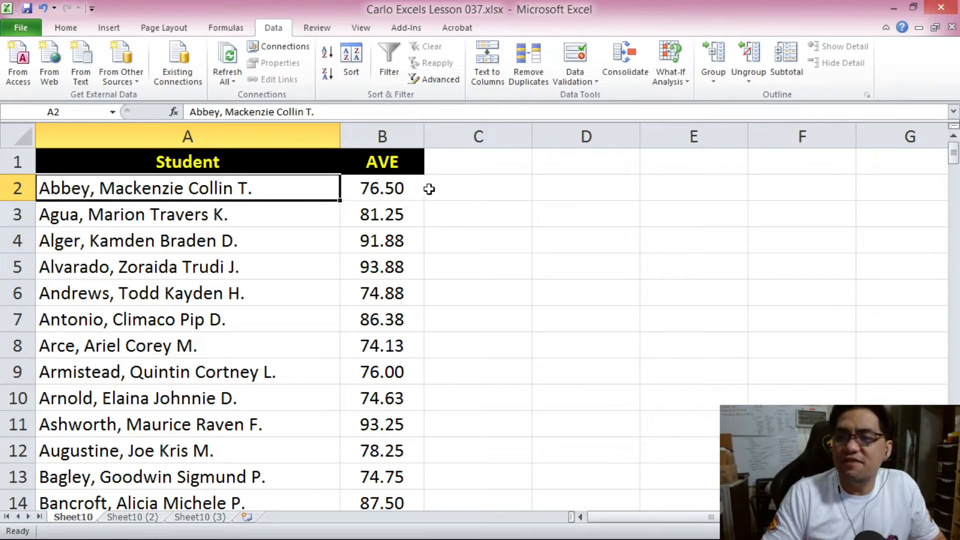
key("Right")
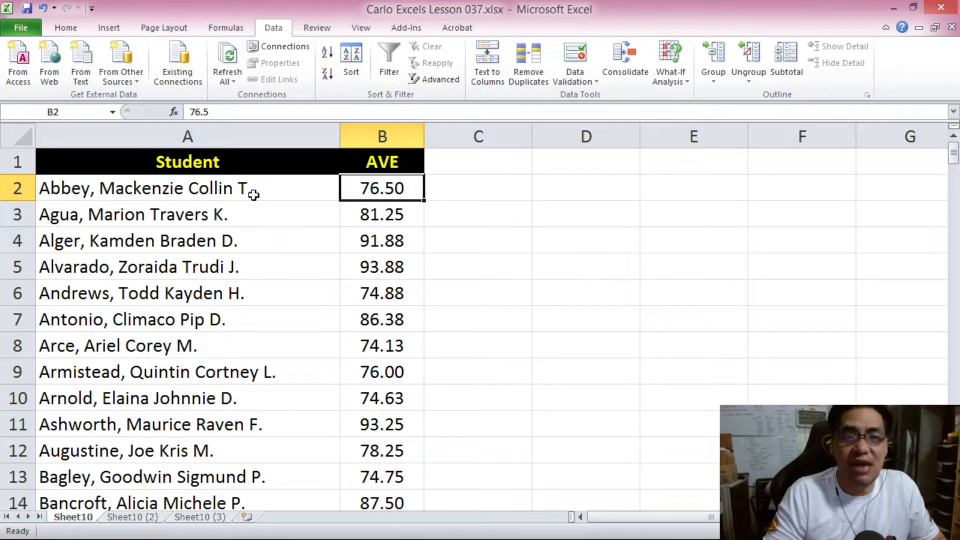
left_click(290, 190)
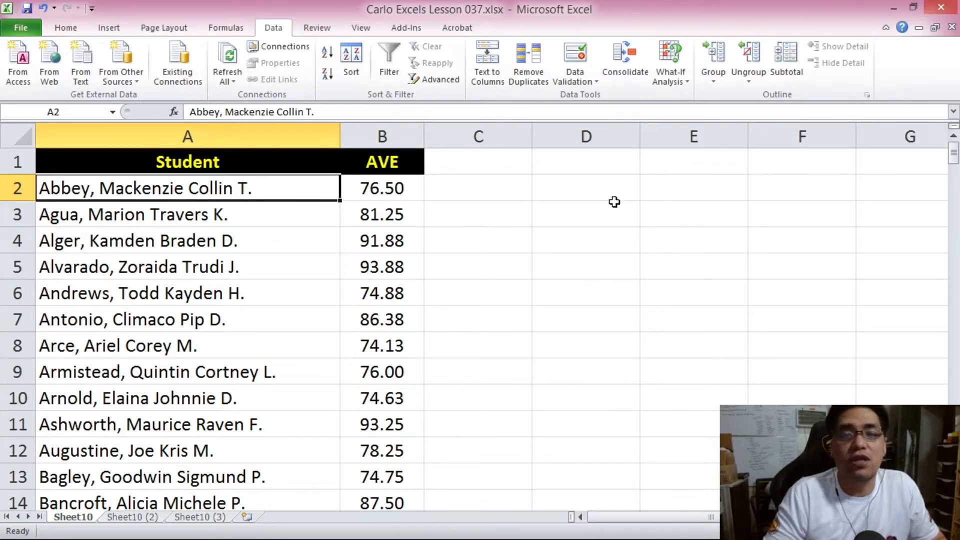
mouse_move(956, 160)
left_mouse_down()
mouse_move(956, 174)
mouse_move(956, 150)
left_mouse_up()
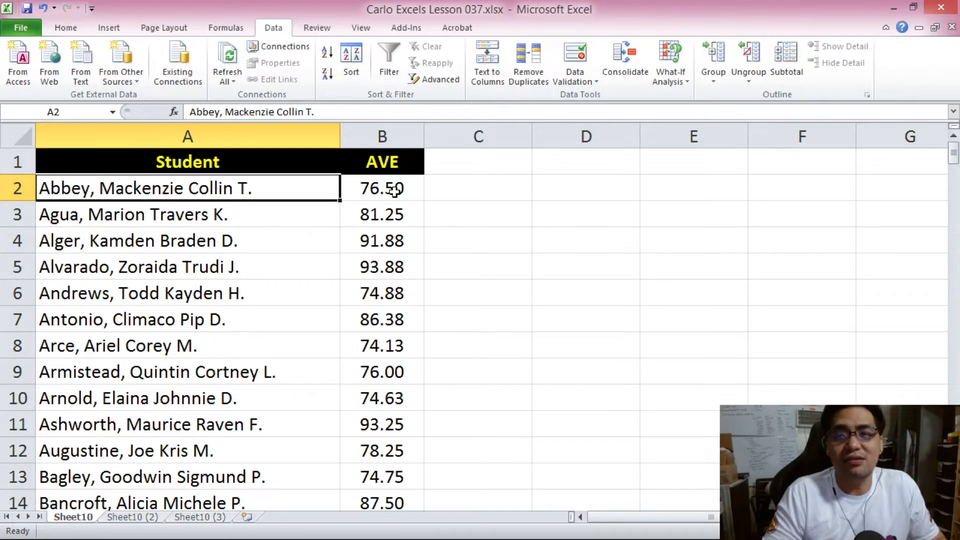
Select the whole student table and sort it by AVE from largest to smallest.
left_click(364, 294)
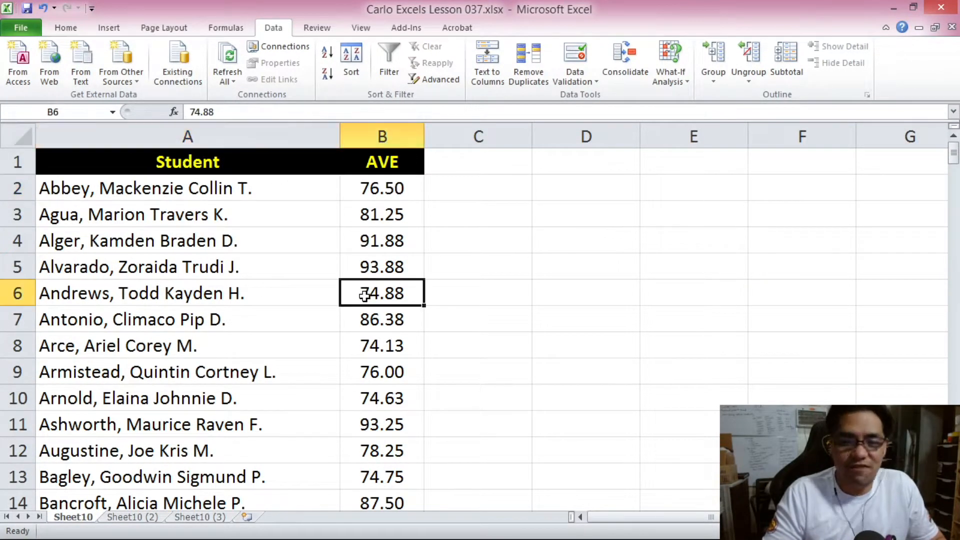
key("ctrl+a")
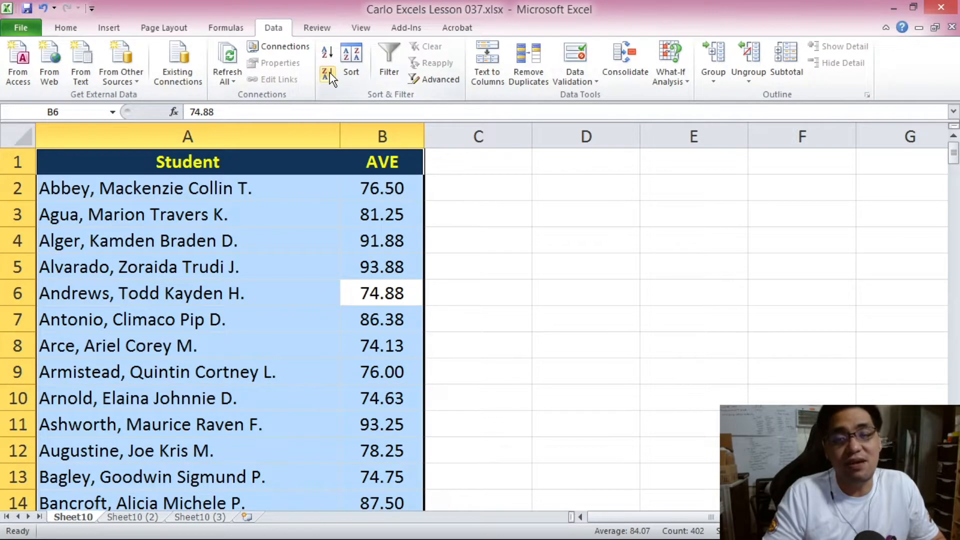
left_click(327, 75)
left_click(279, 199)
mouse_move(955, 159)
left_mouse_down()
mouse_move(955, 420)
mouse_move(955, 146)
left_mouse_up()
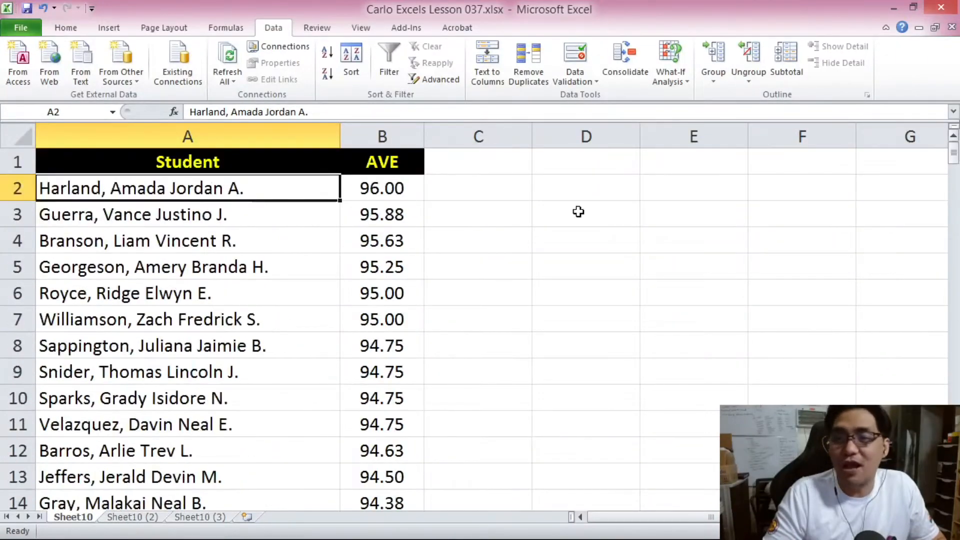
Look down the sorted averages from B2 and undo the sort to restore the alphabetical student order.
left_click_drag(365, 186, 397, 428)
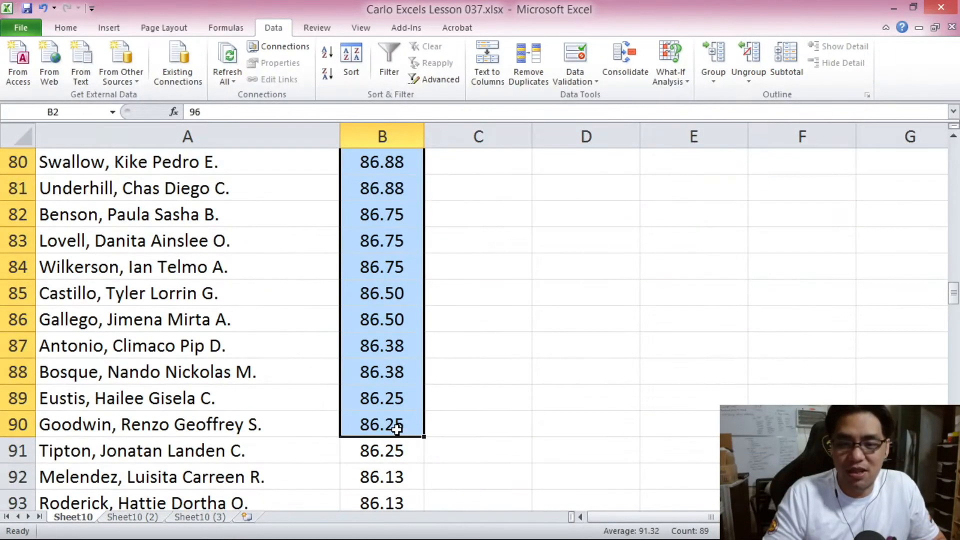
scroll(397, 428, "down", 1)
key("ctrl+Home")
left_click(241, 194)
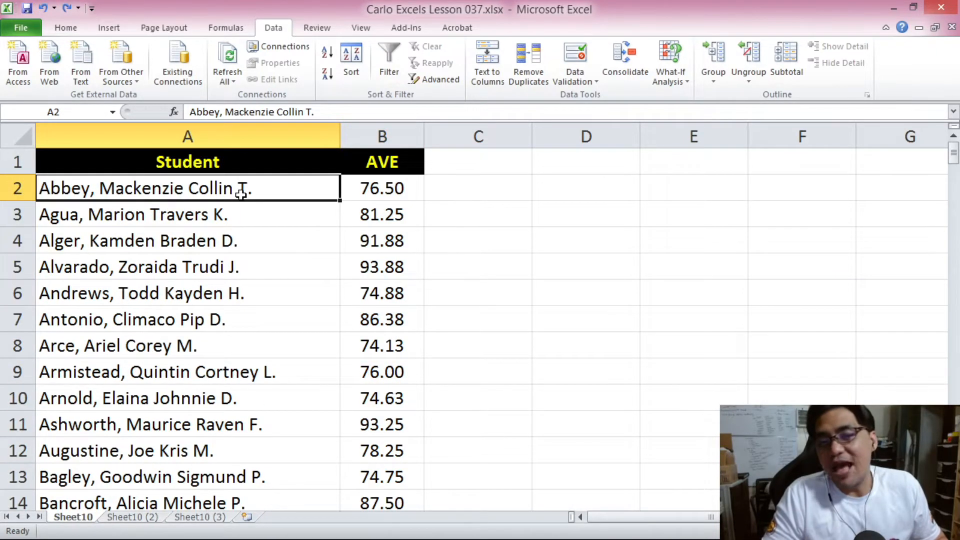
Start a RANK formula in C2 with the average in B2 as its number argument.
left_click(472, 187)
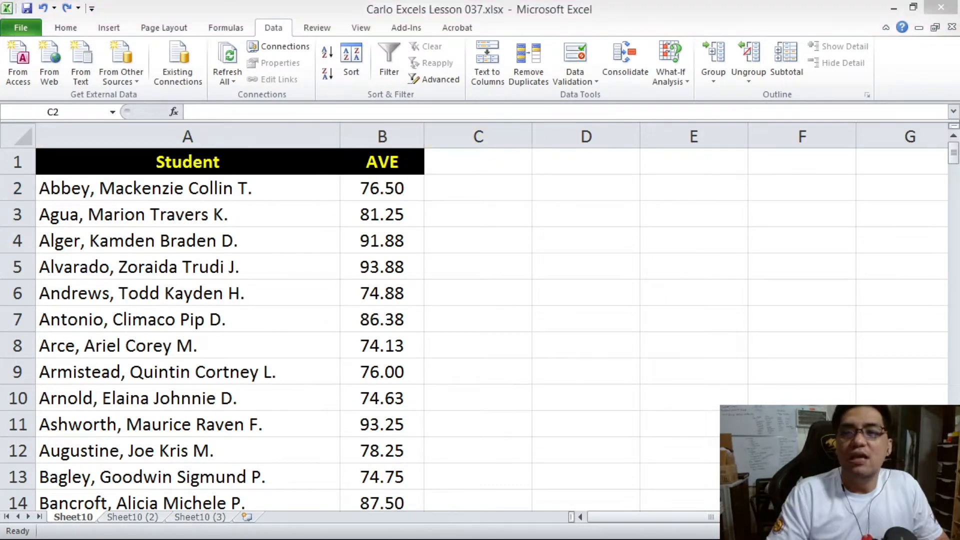
left_click(467, 188)
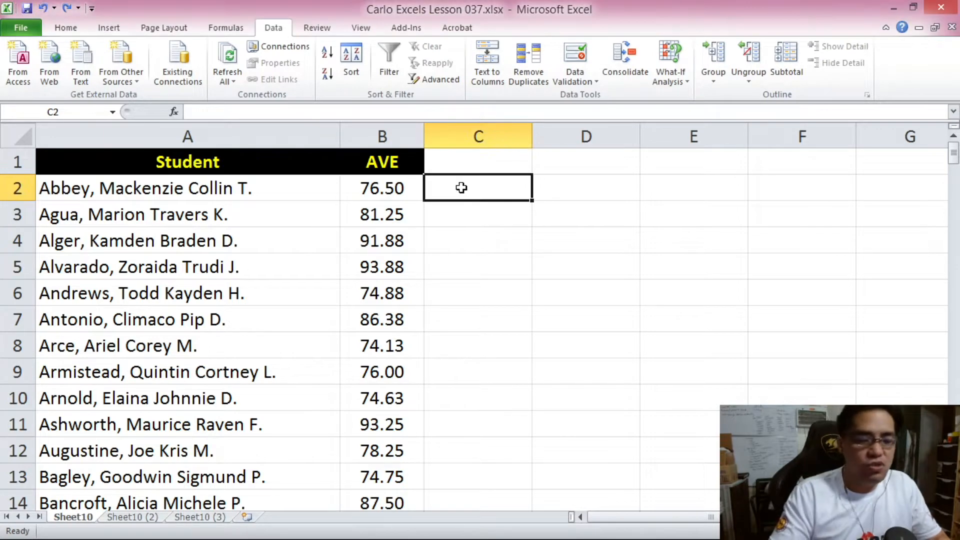
type("=")
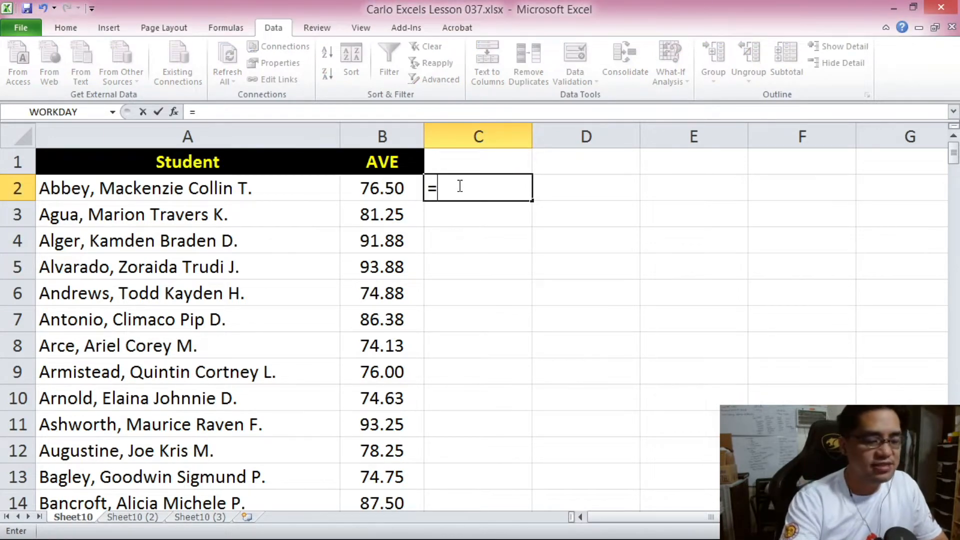
type("RAK")
key("BackSpace")
type("NK(")
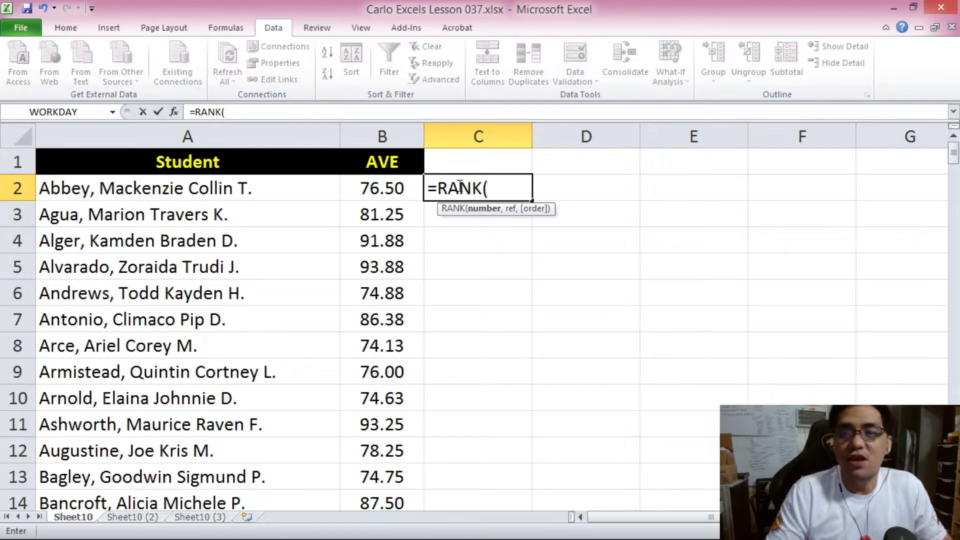
left_click(390, 188)
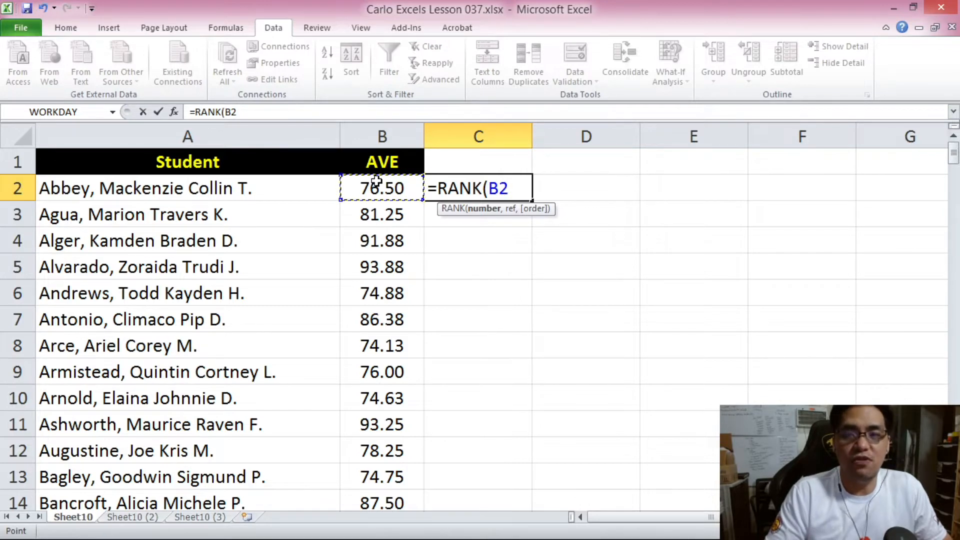
type(",")
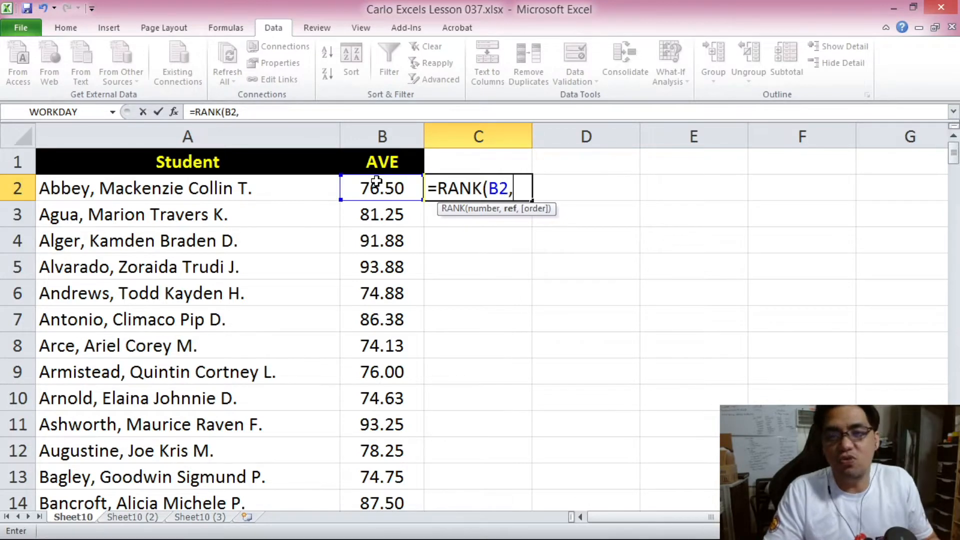
Give the RANK formula in C2 all the averages, B2:B201, as its reference range.
left_click(531, 184)
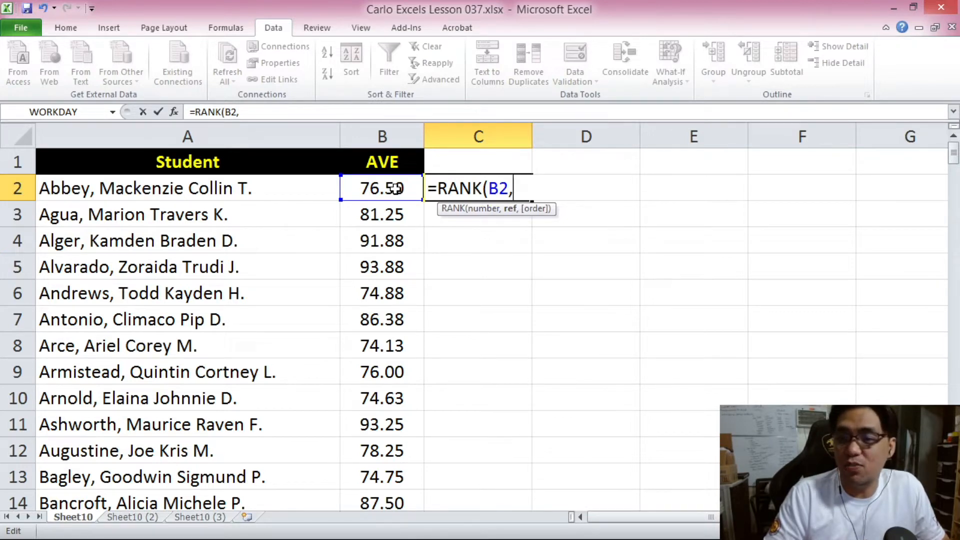
left_click_drag(395, 188, 389, 449)
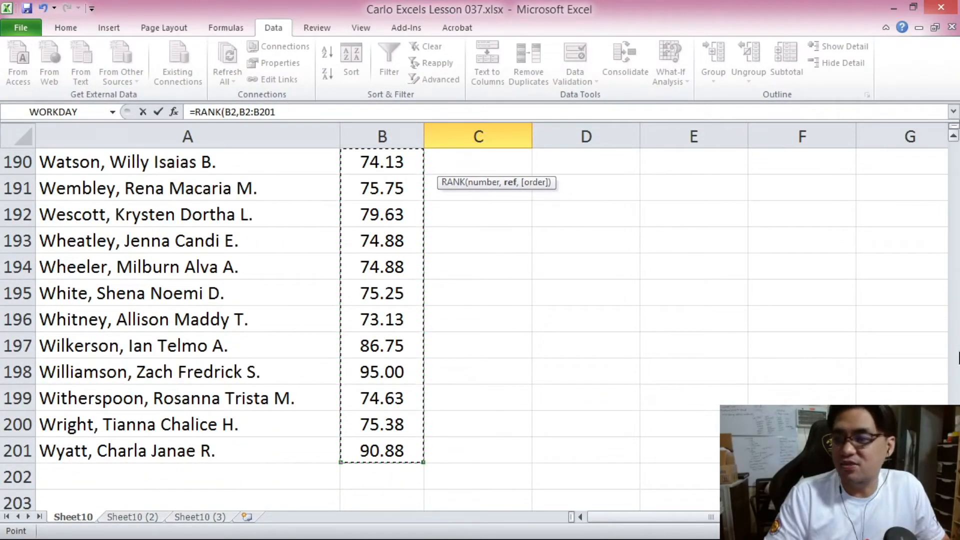
scroll(921, 193, "up", 20)
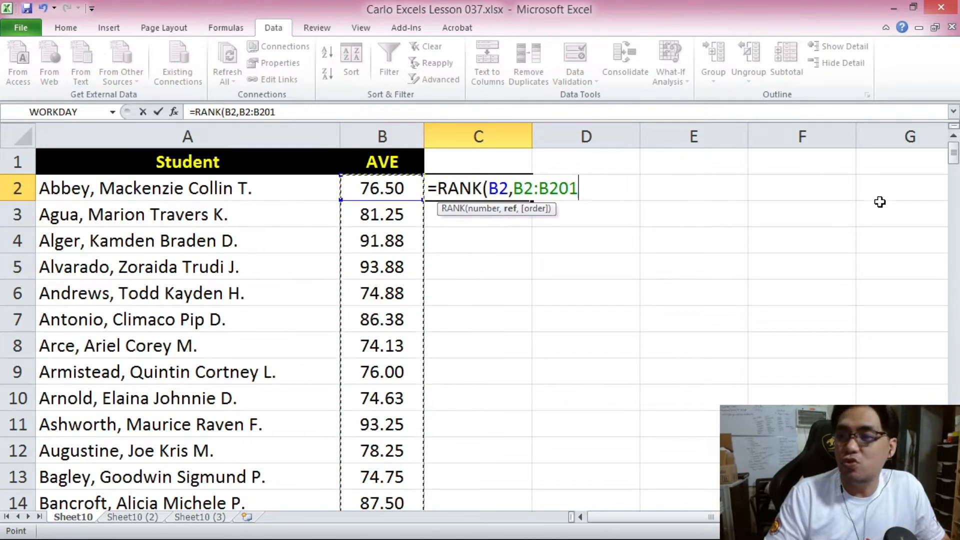
mouse_move(953, 155)
left_mouse_down()
mouse_move(947, 472)
mouse_move(948, 150)
left_mouse_up()
left_click(347, 113)
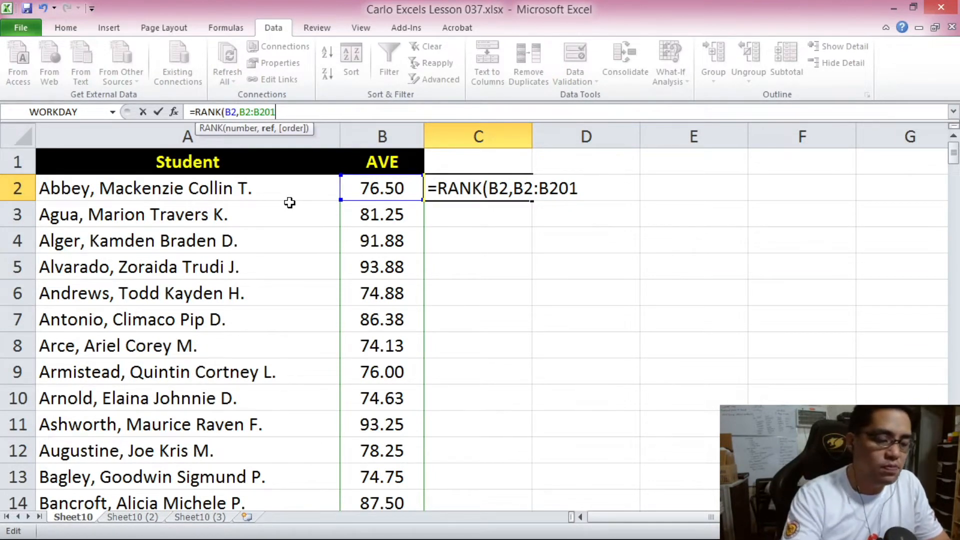
Set the order argument to 0 (Descending) and complete the formula as =RANK(B2,B2:B201,0) in C2.
type(",")
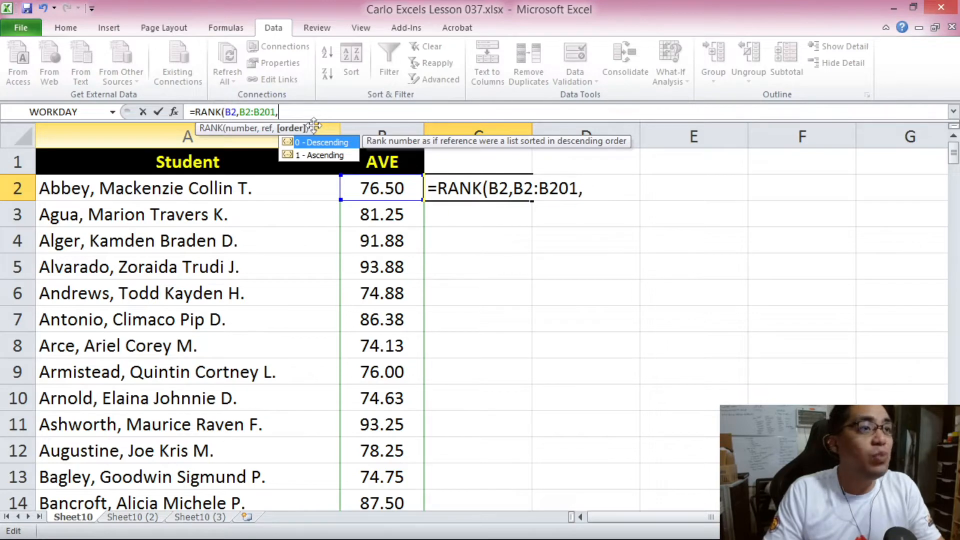
type("0")
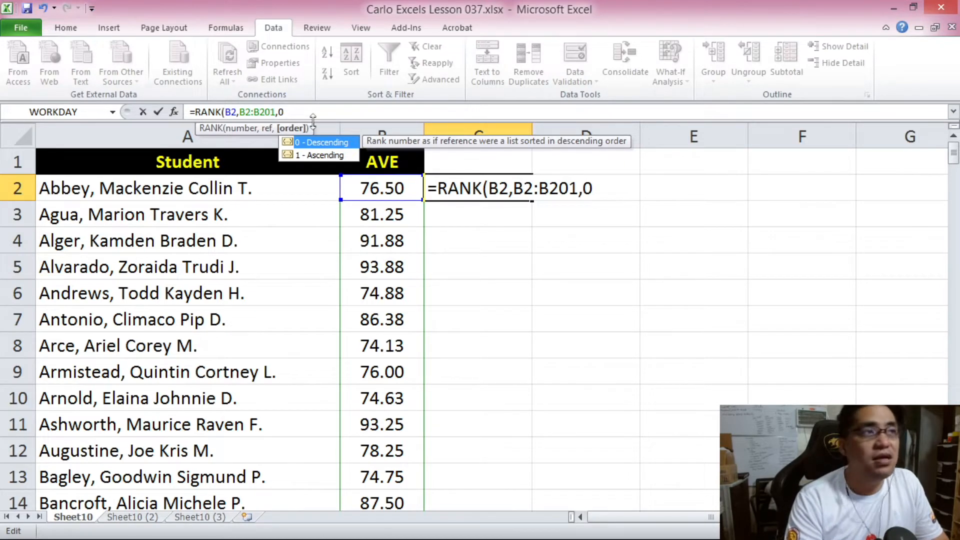
key("BackSpace")
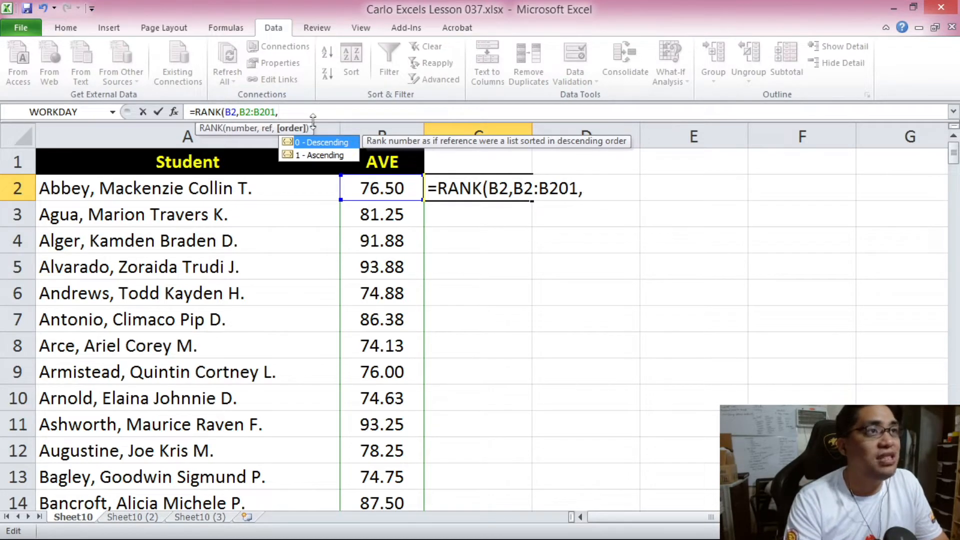
type("1")
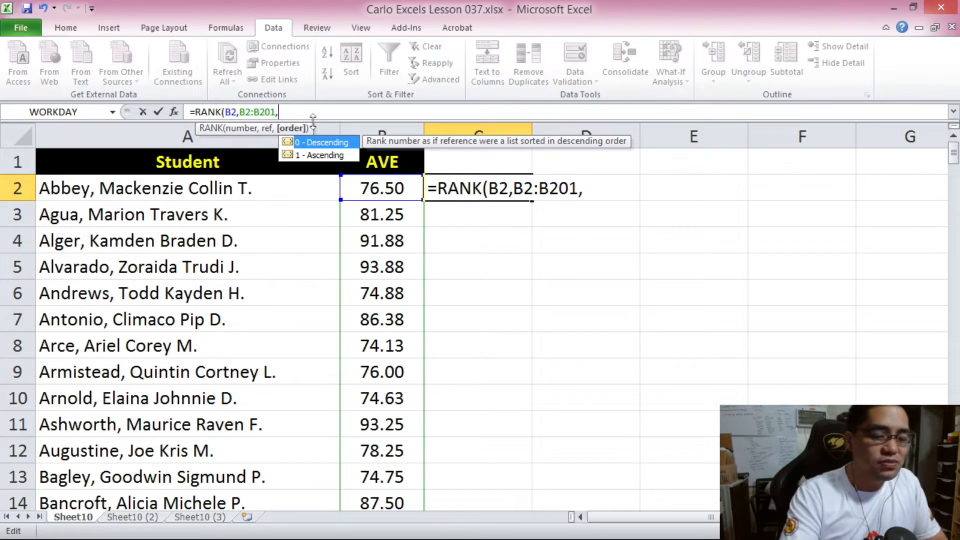
type("0")
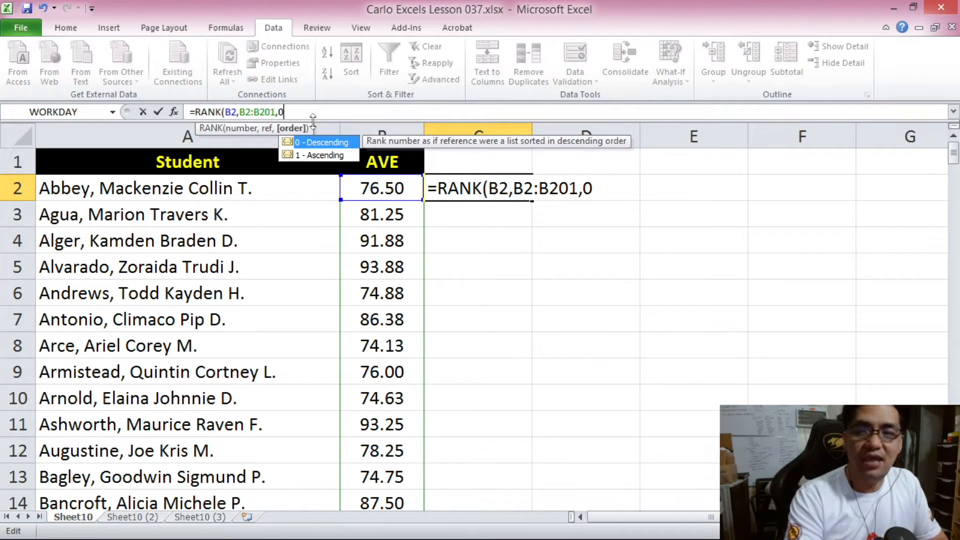
type(")")
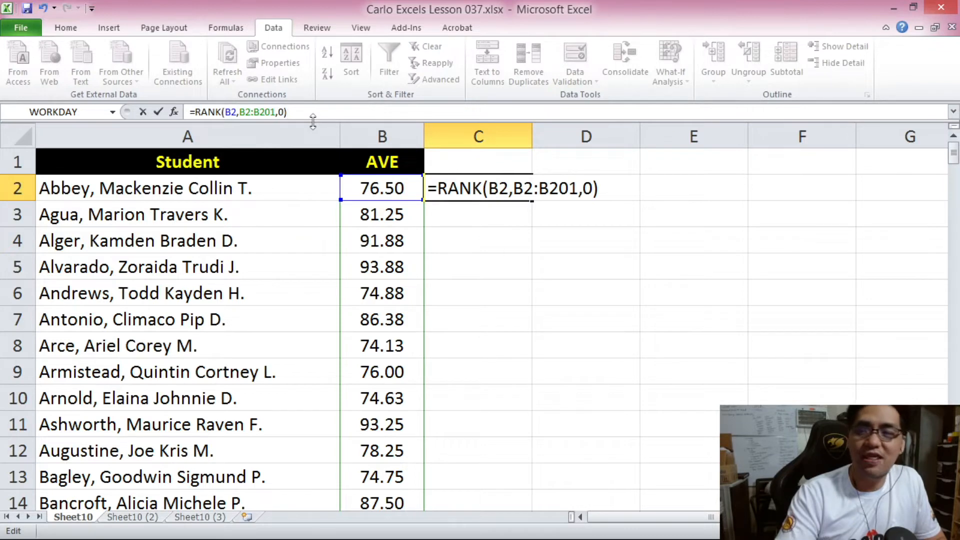
key("Return")
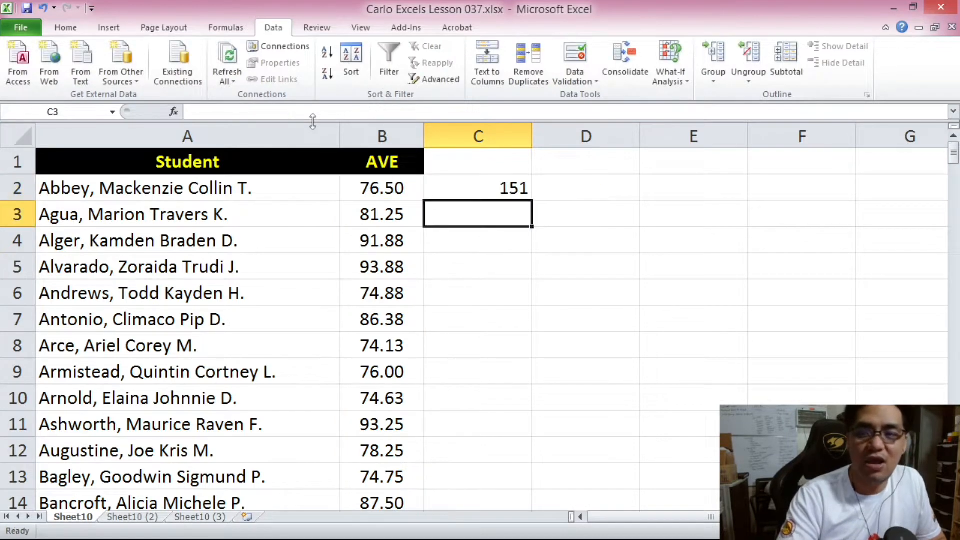
Examine the rank and formula in C2 against the first student's average in B2 and the rest of the list.
left_click(527, 186)
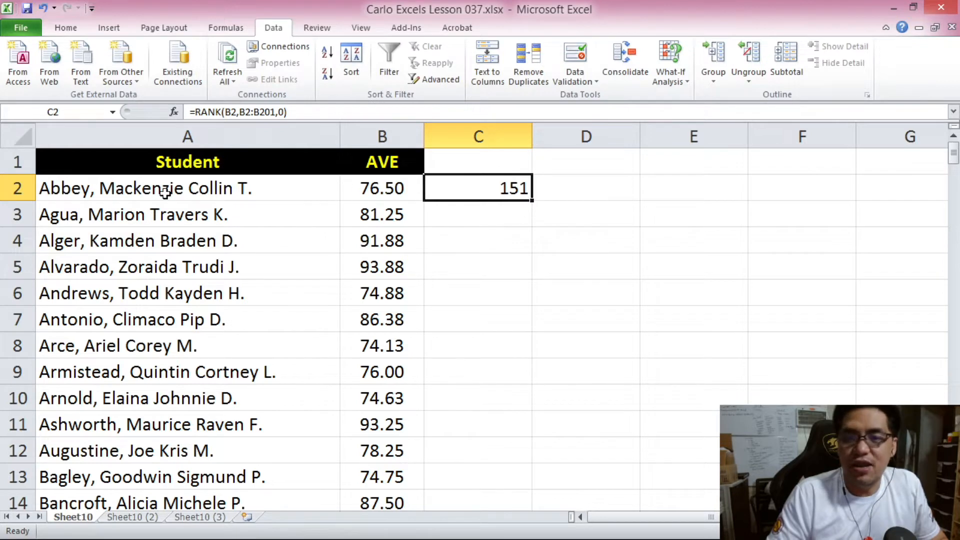
left_click(200, 187)
left_click(369, 190)
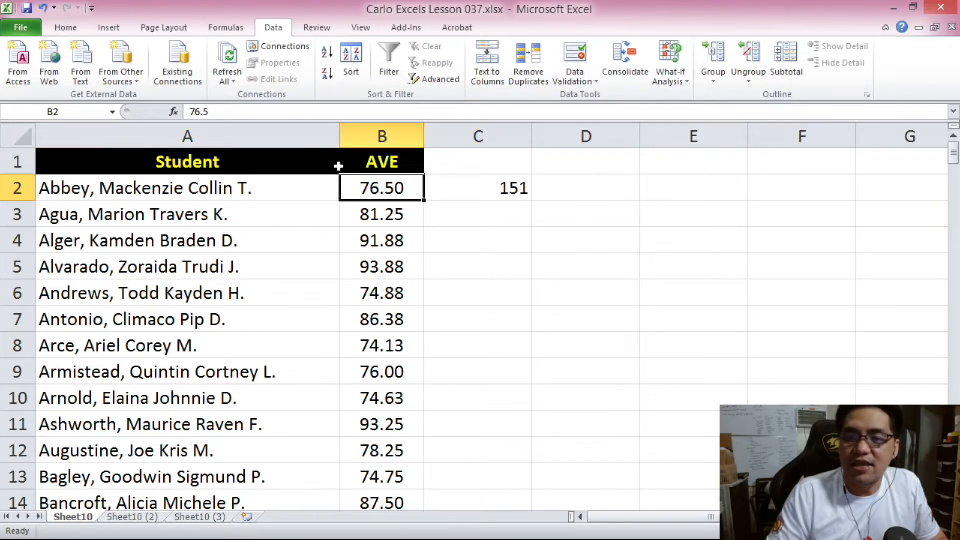
left_click(456, 192)
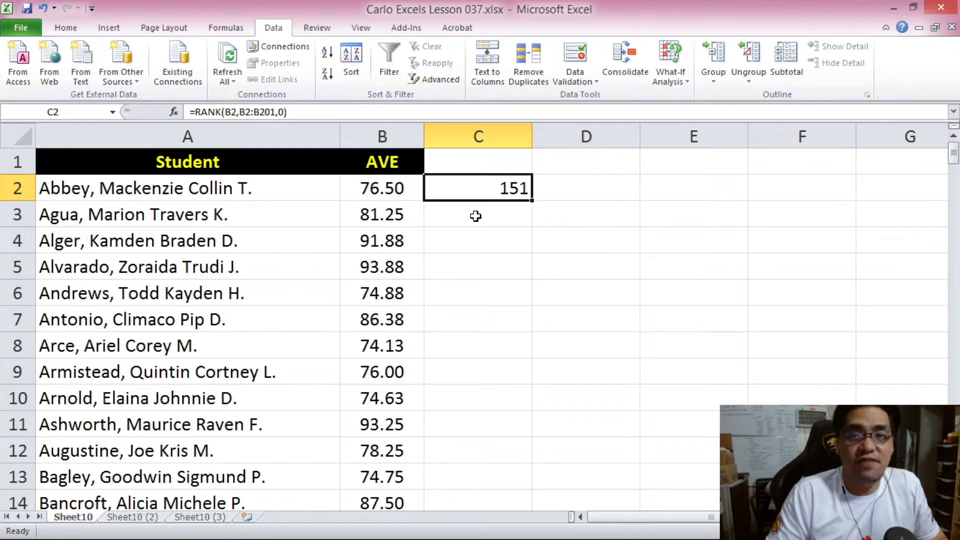
left_click(396, 190)
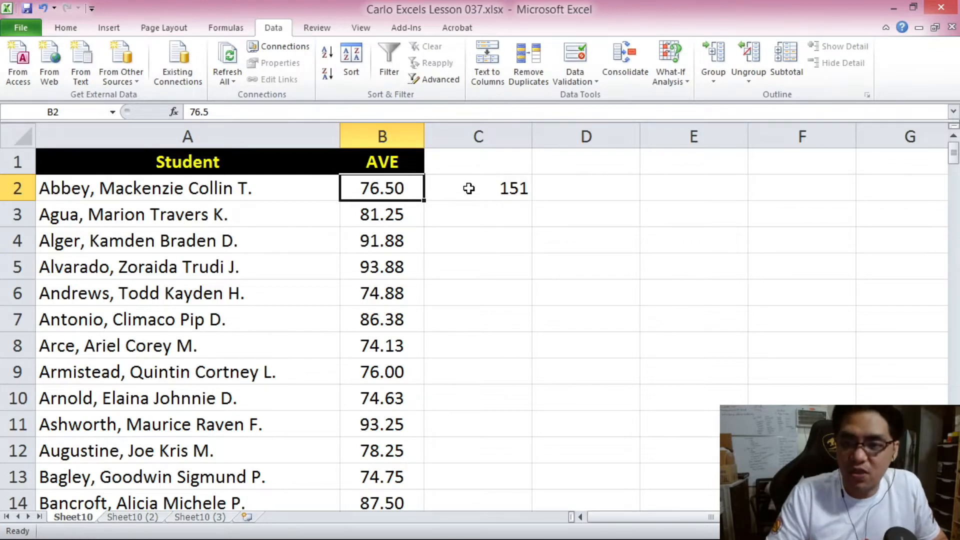
left_click_drag(954, 149, 953, 155)
left_click_drag(953, 406, 930, 142)
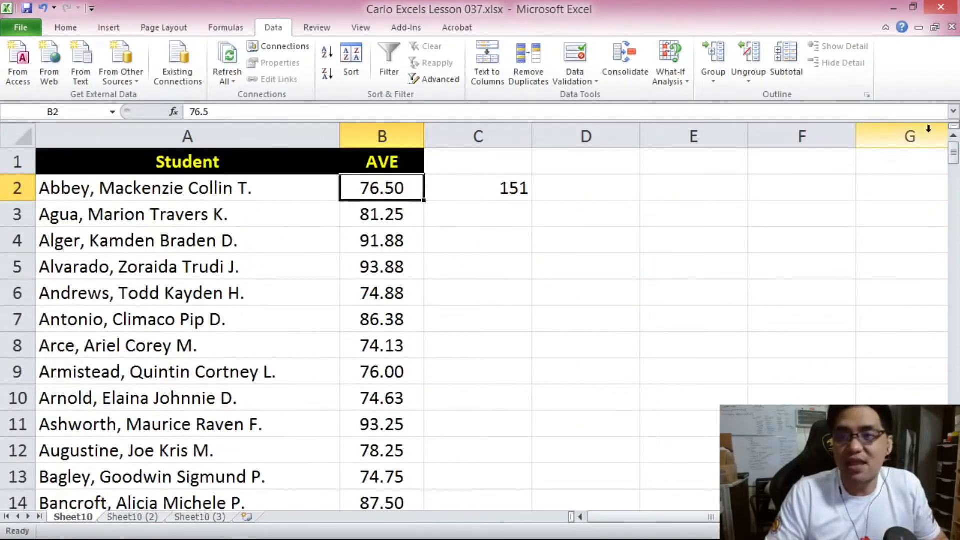
left_click(520, 188)
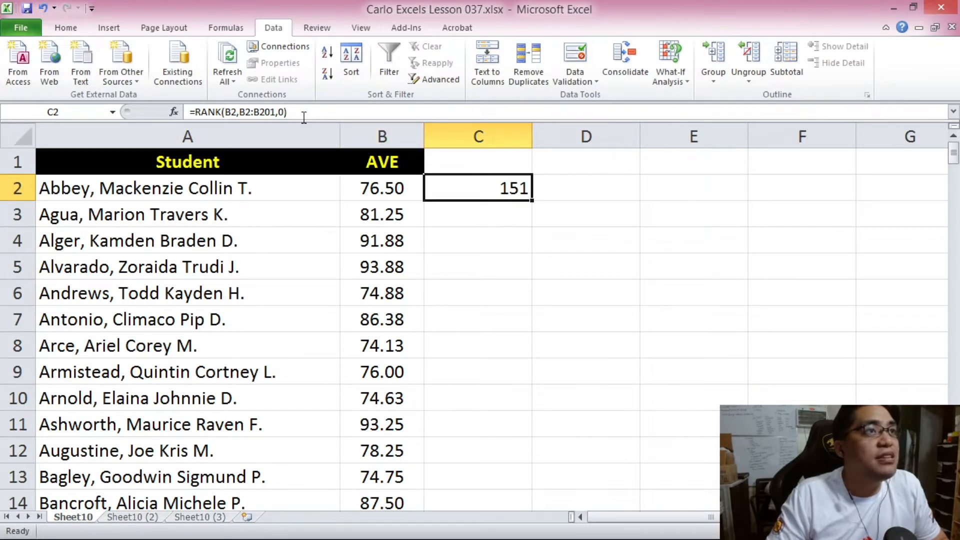
Set the order argument of the RANK formula in C2 to 1 (Ascending).
left_click(277, 113)
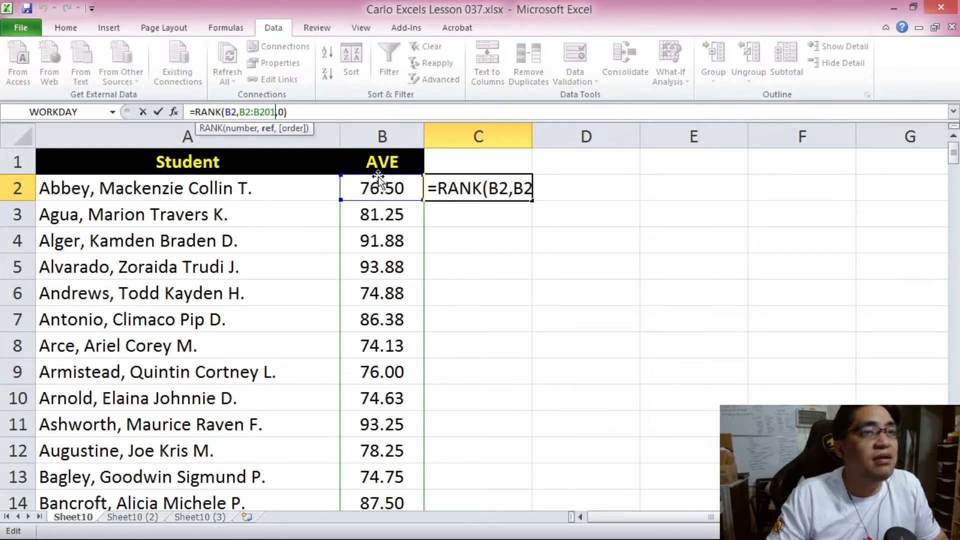
left_click(287, 129)
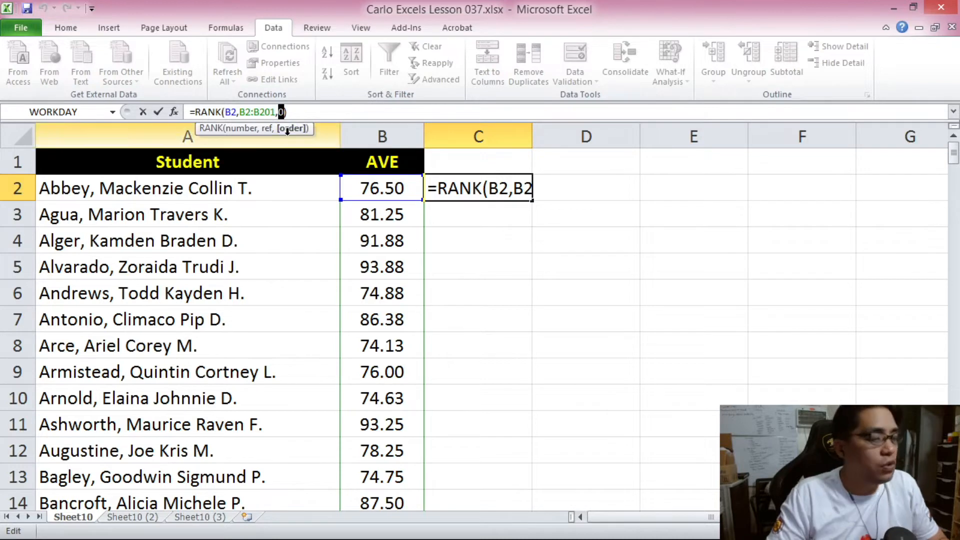
type("1")
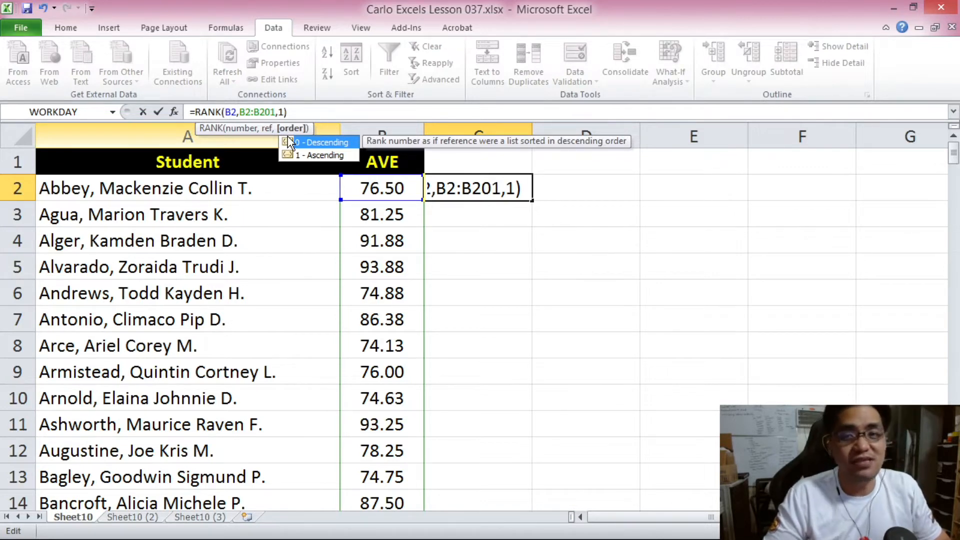
key("Return")
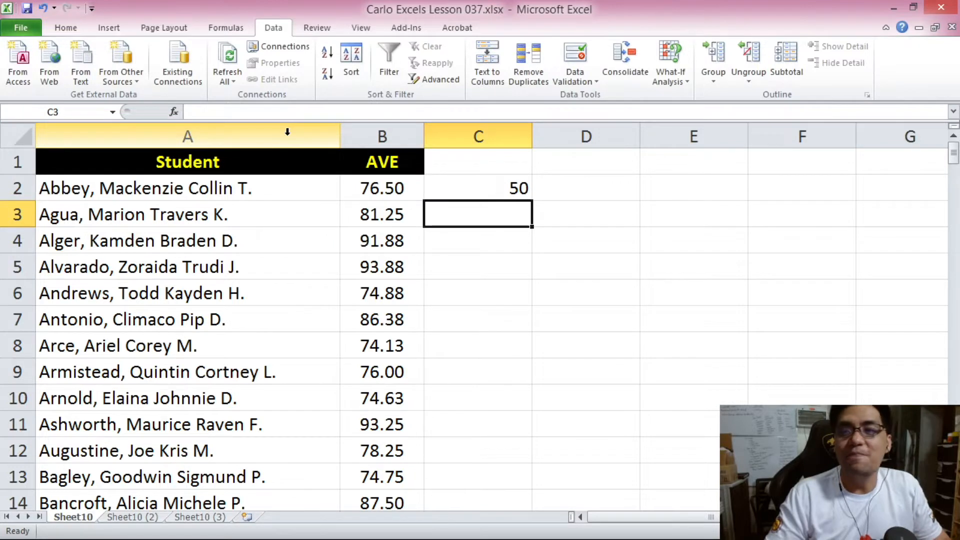
Compare the ascending rank in C2 with the first student's average in B2.
left_click(502, 186)
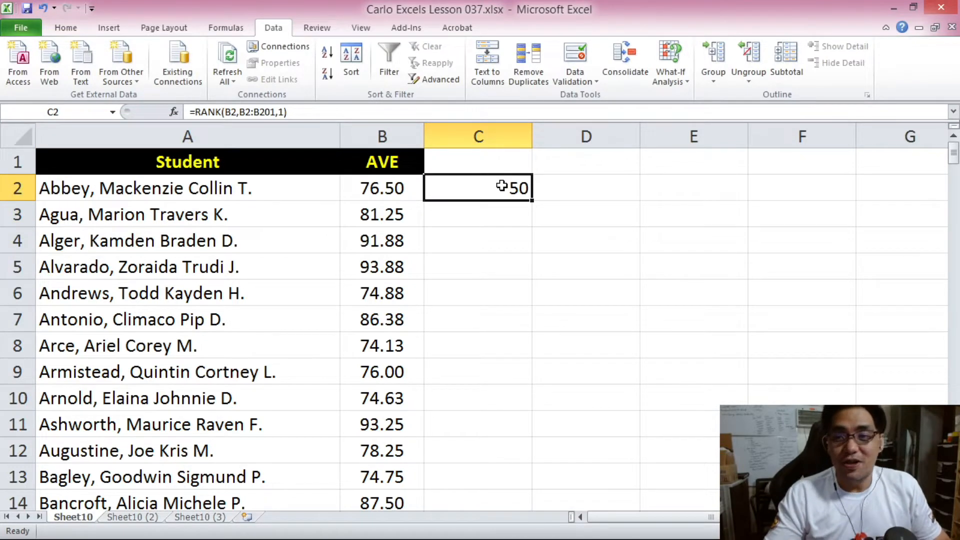
left_click(369, 203)
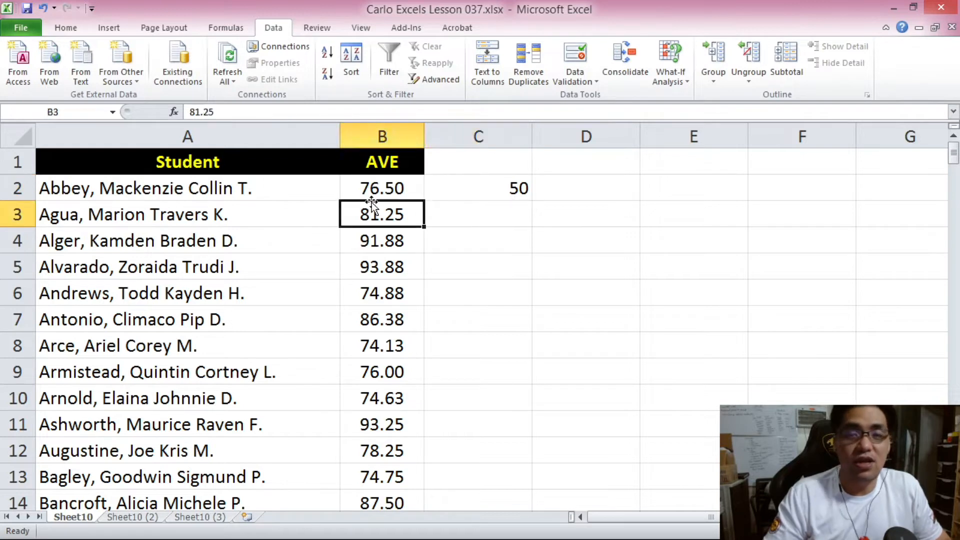
left_click(374, 199)
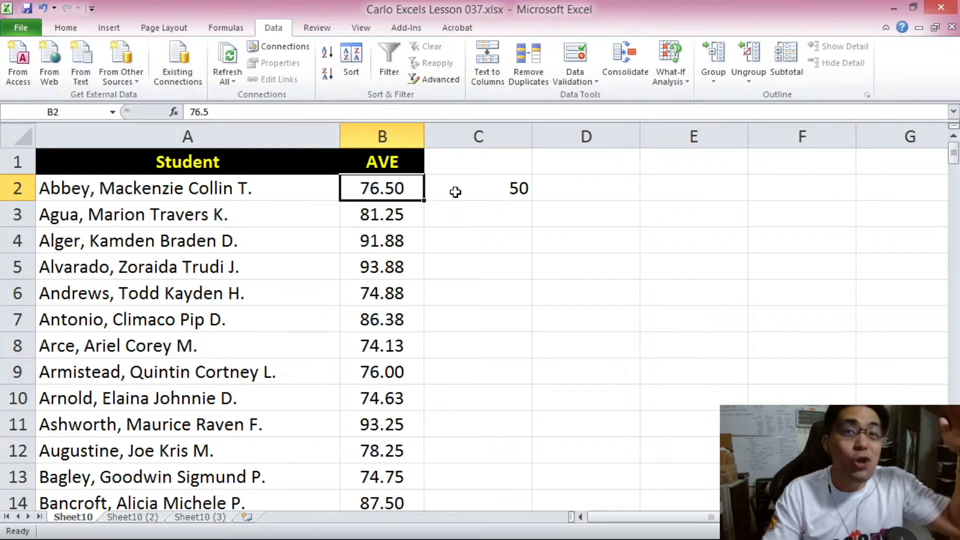
left_click(455, 192)
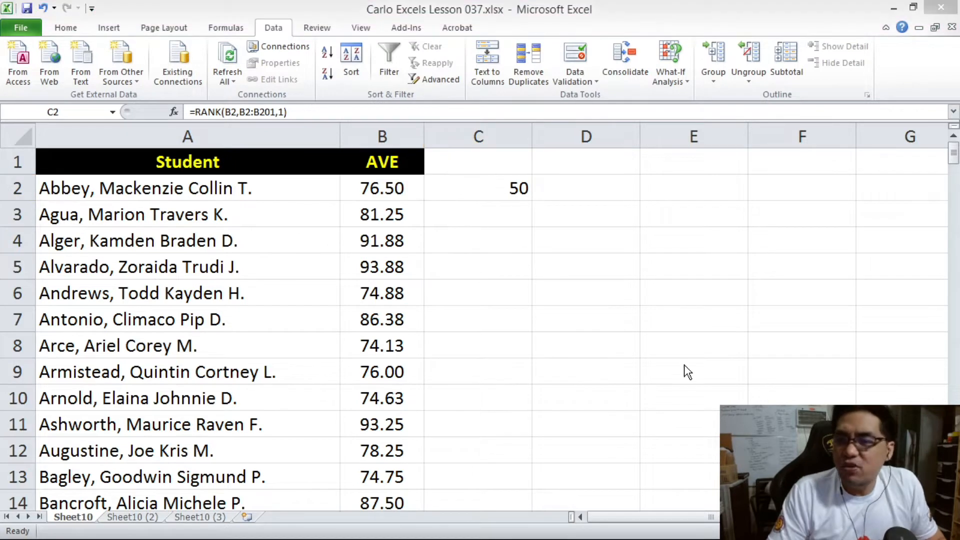
left_click(523, 195)
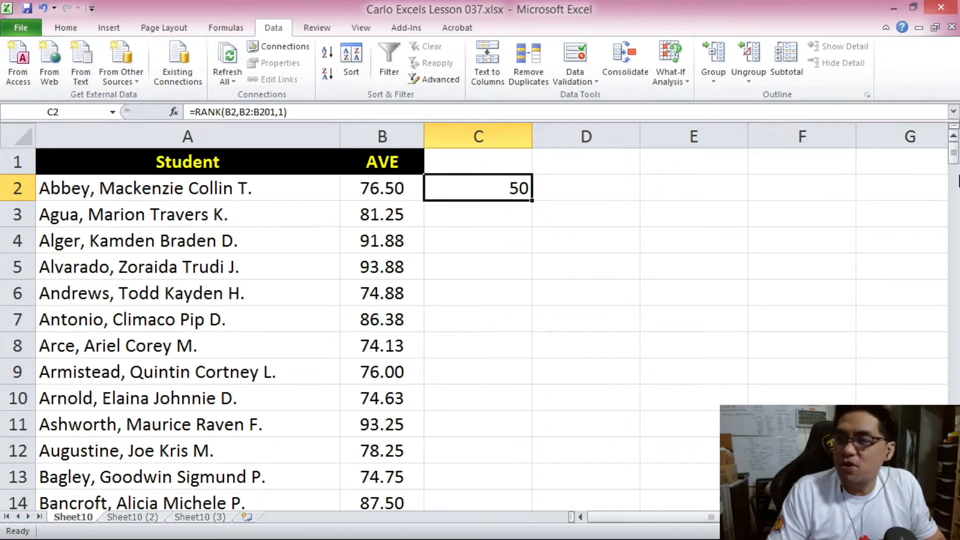
mouse_move(956, 148)
left_mouse_down()
mouse_move(956, 425)
mouse_move(956, 148)
left_mouse_up()
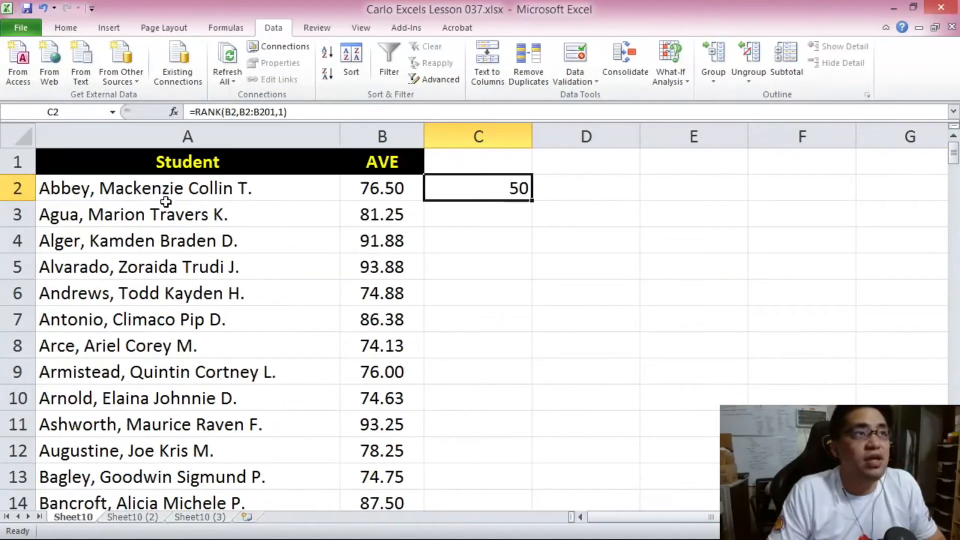
Make the reference range of the RANK formula in C2 absolute as $B$2:$B$201.
left_click(282, 112)
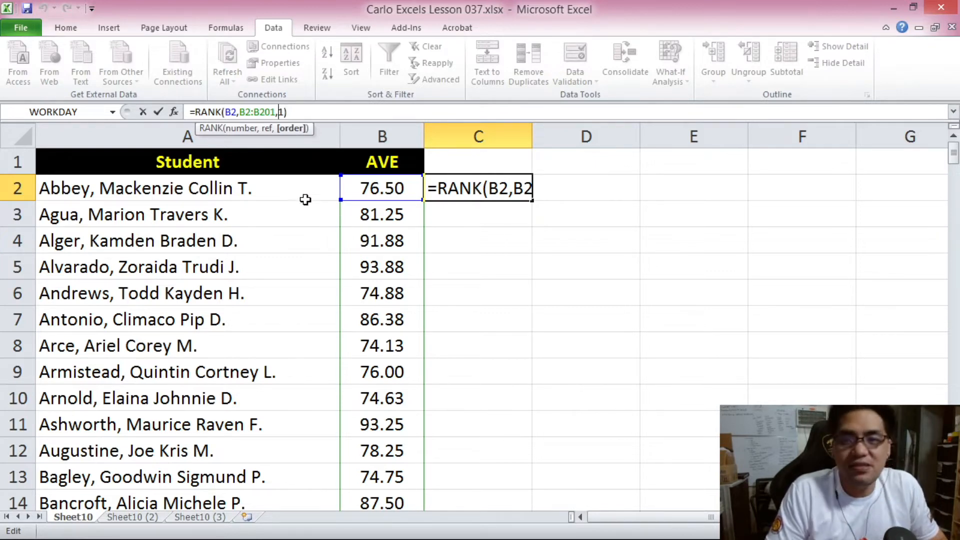
double_click(517, 187)
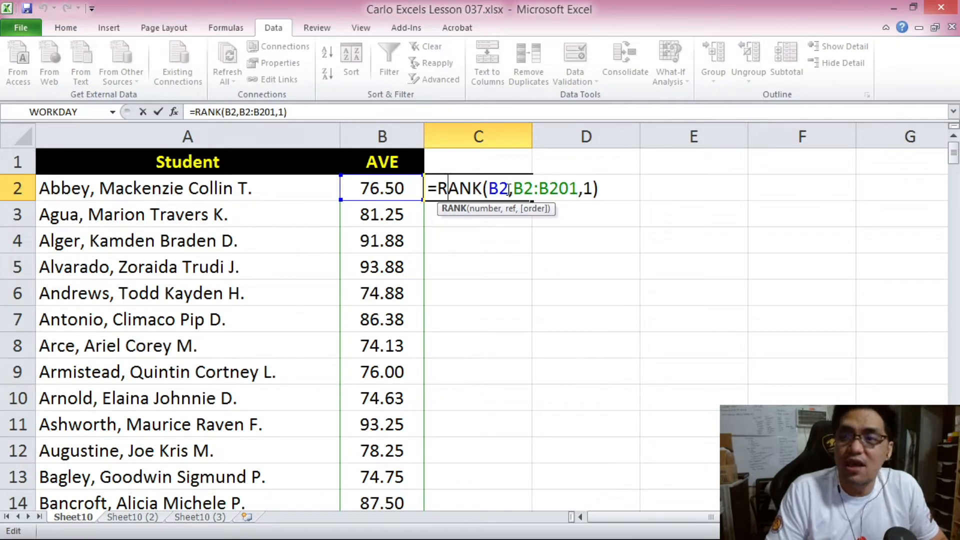
left_click_drag(515, 188, 579, 188)
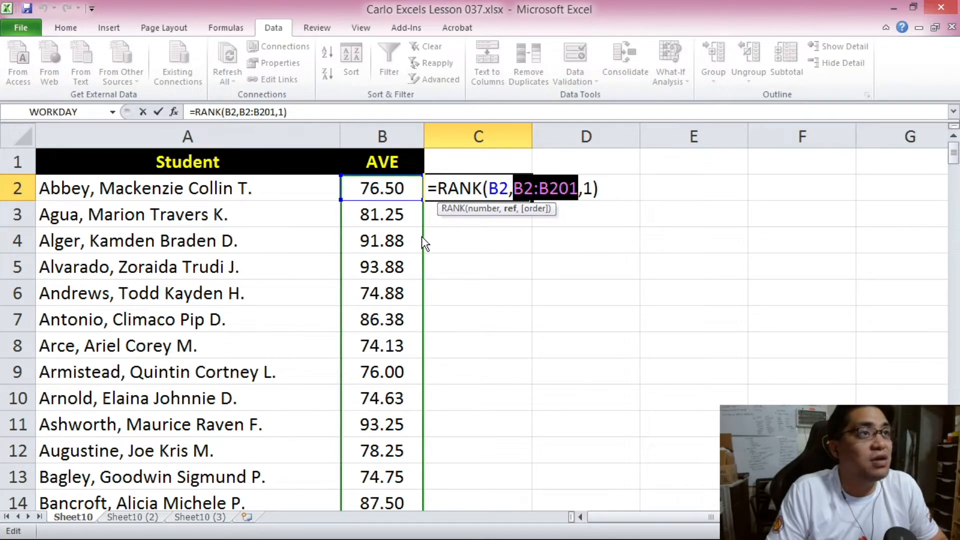
mouse_move(418, 252)
left_mouse_down()
mouse_move(408, 300)
mouse_move(411, 240)
left_mouse_up()
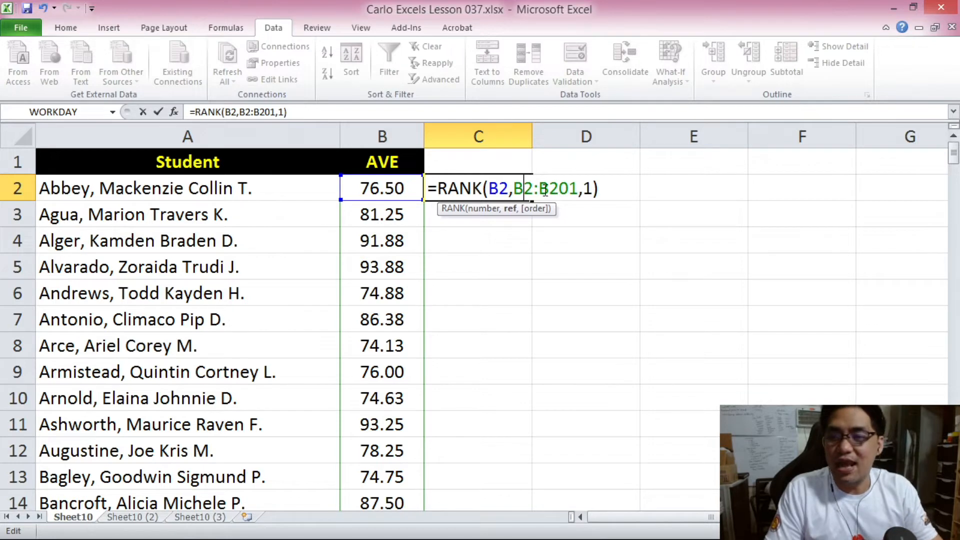
key("F4")
left_click(570, 189)
key("F4")
Set the order argument to 0 (Descending) and complete the formula in C2 as =RANK(B2,$B$2:$B$201,0).
double_click(626, 189)
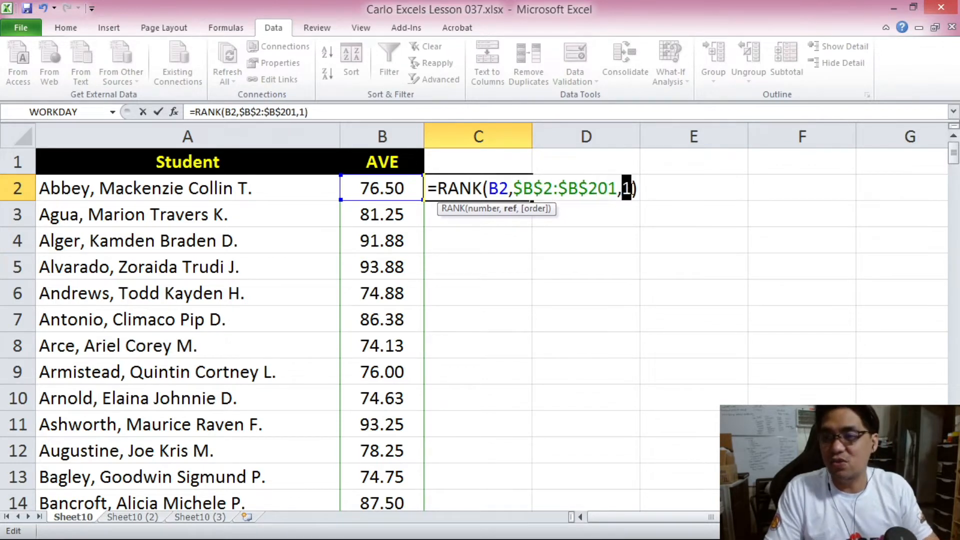
type("0")
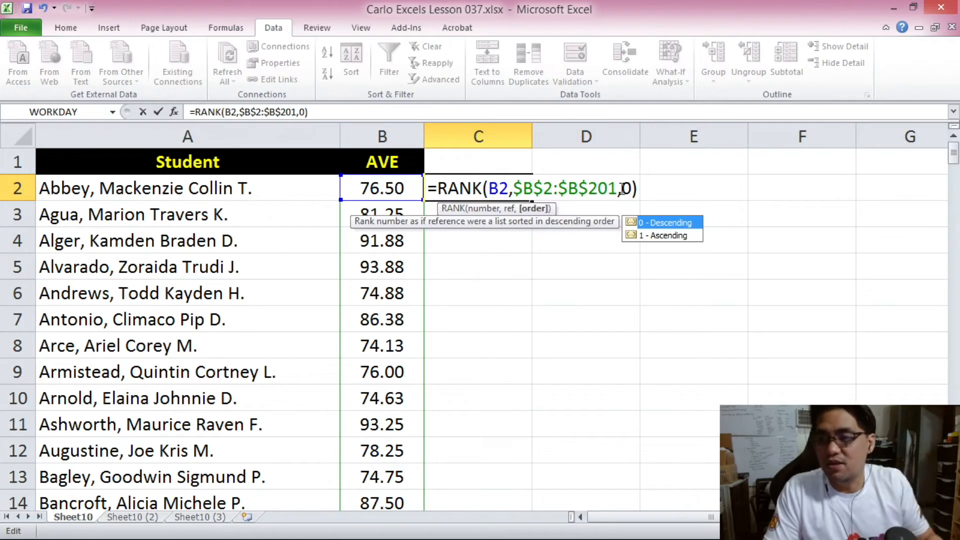
left_click(566, 186)
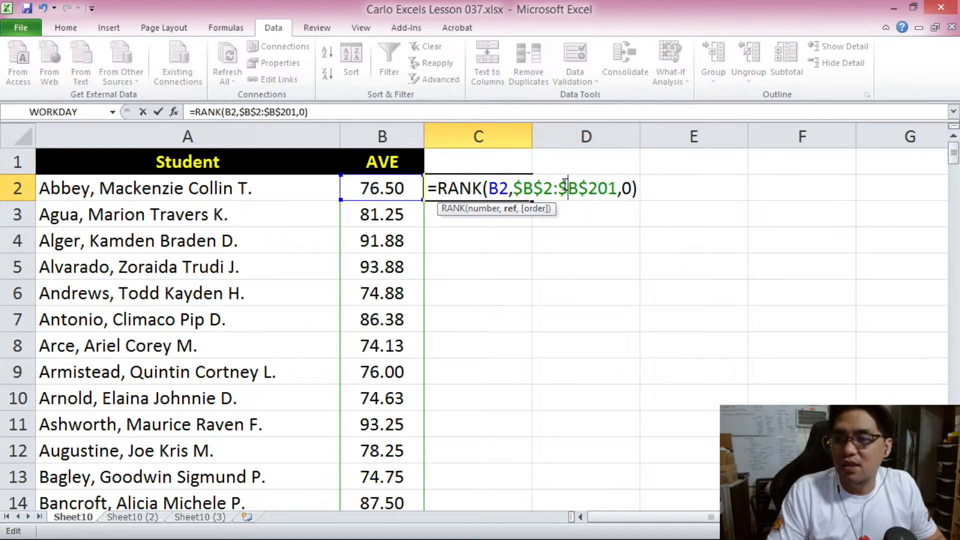
key("Return")
Copy the RANK formula from C2 down column C to the last student in row 201.
left_click(507, 189)
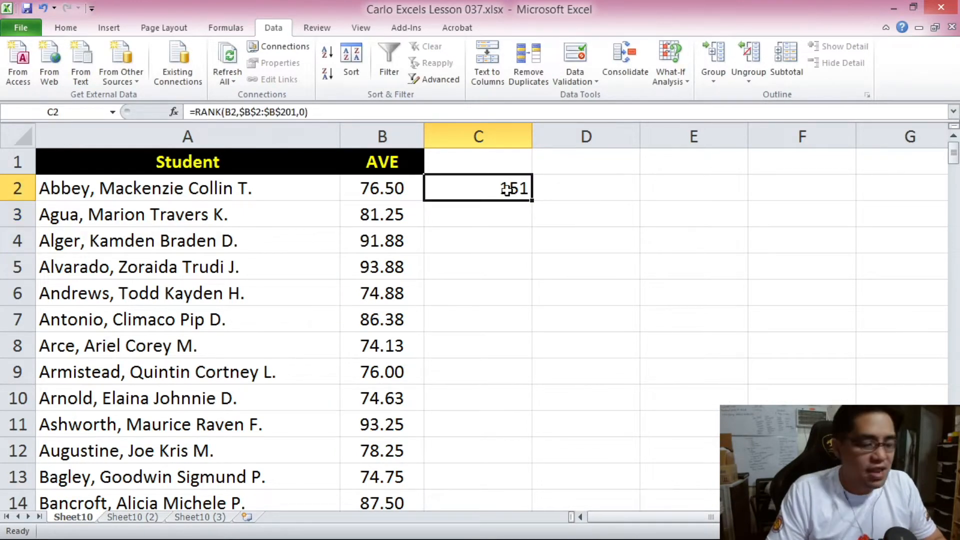
key("ctrl+c")
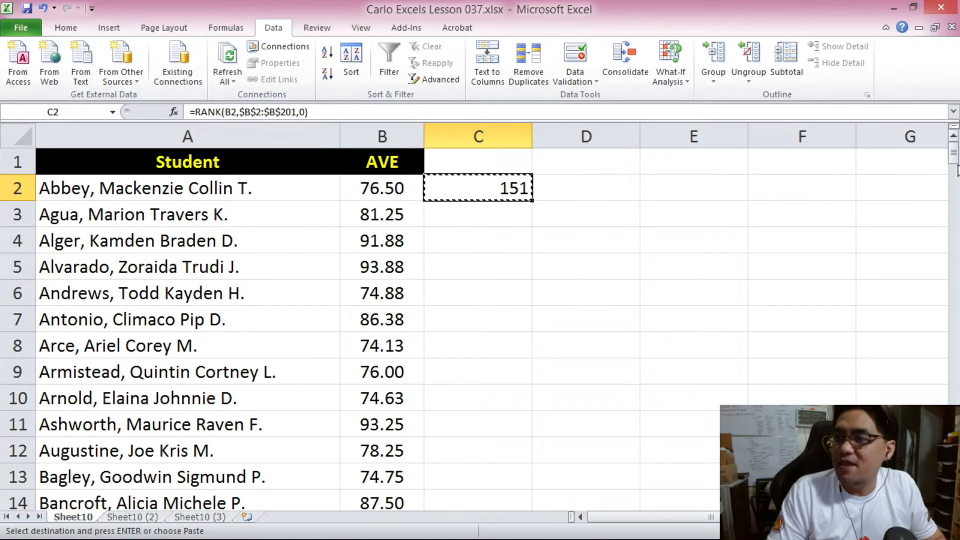
left_click_drag(956, 170, 956, 176)
left_click(438, 484, "shift")
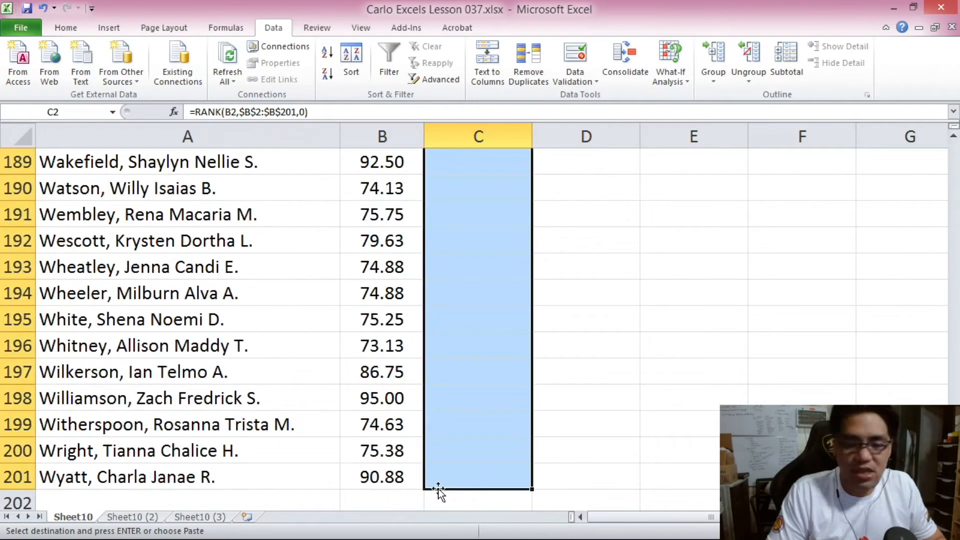
key("ctrl+v")
Check the filled ranks in column C, including the top-ranked student's row 82.
left_click_drag(955, 152, 955, 285)
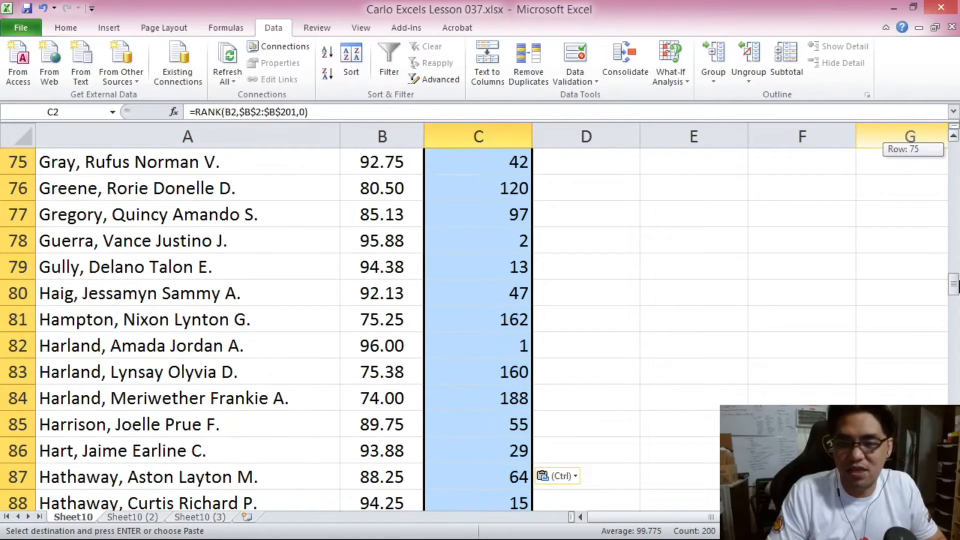
left_click(145, 350)
left_click_drag(252, 354, 497, 347)
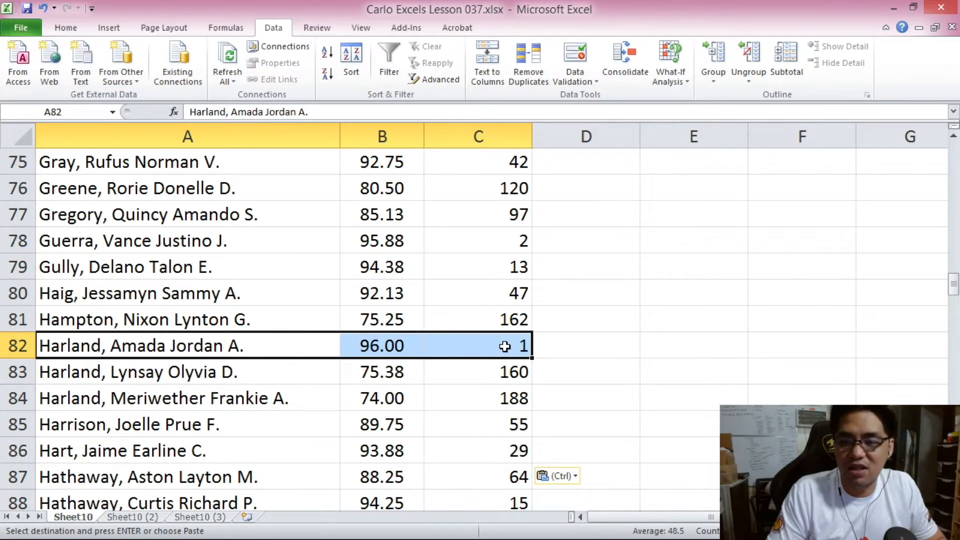
left_click(506, 346)
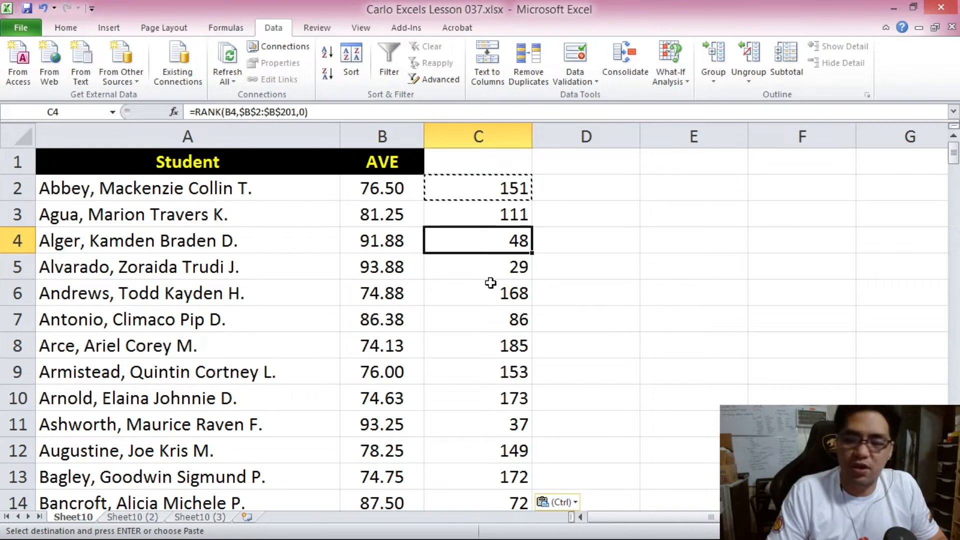
left_click(493, 283)
Sort the student list by the AVE column from largest to smallest.
left_click(379, 282)
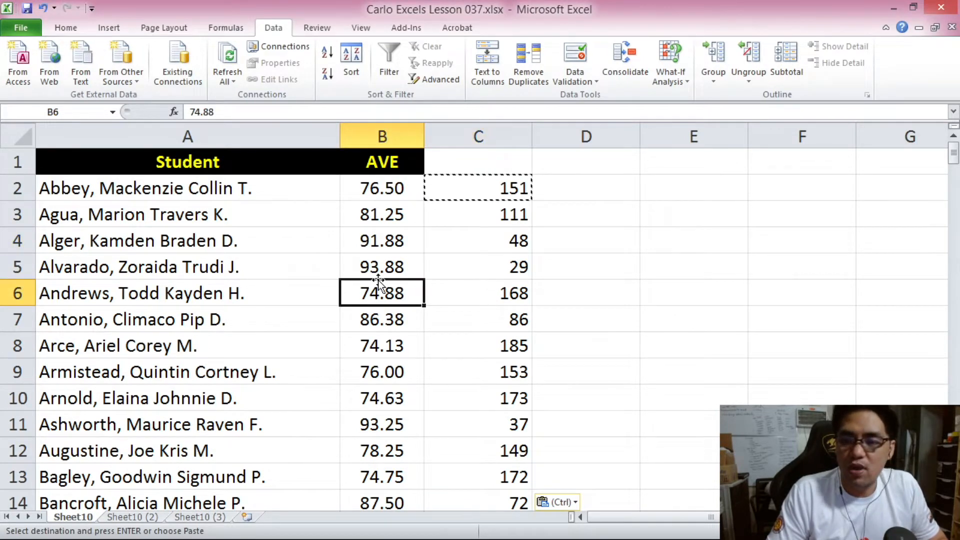
left_click(342, 80)
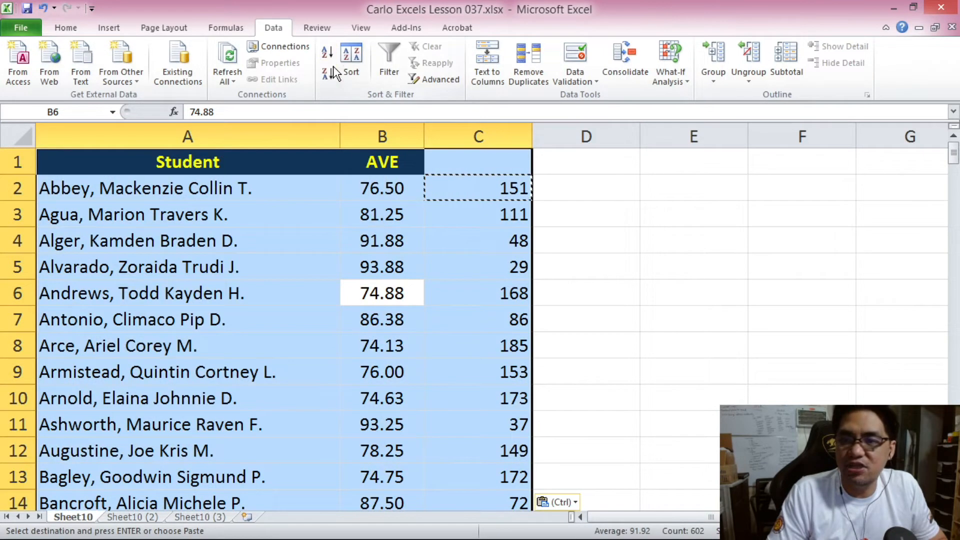
left_click(333, 72)
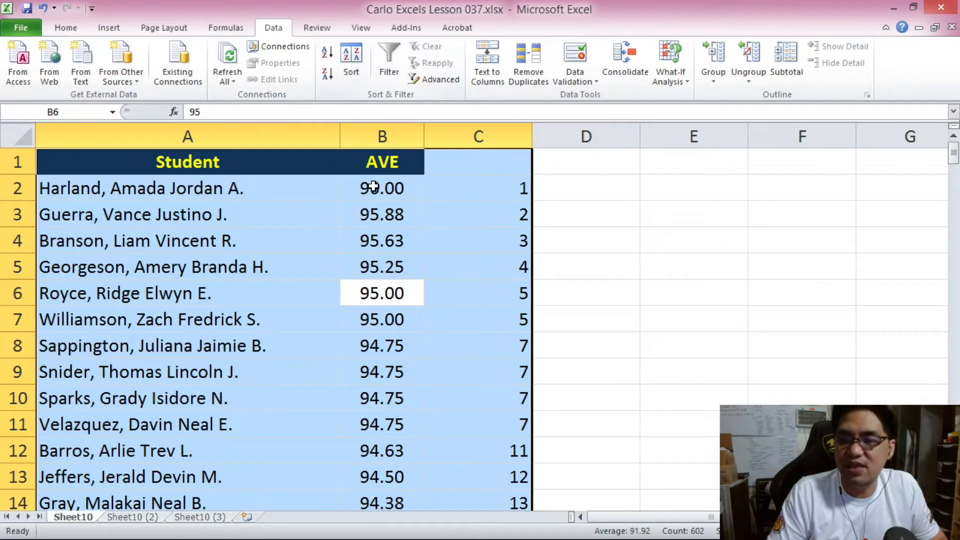
left_click(367, 214)
Examine the names, averages and ranks of the first four students in the sorted list.
left_click(117, 191)
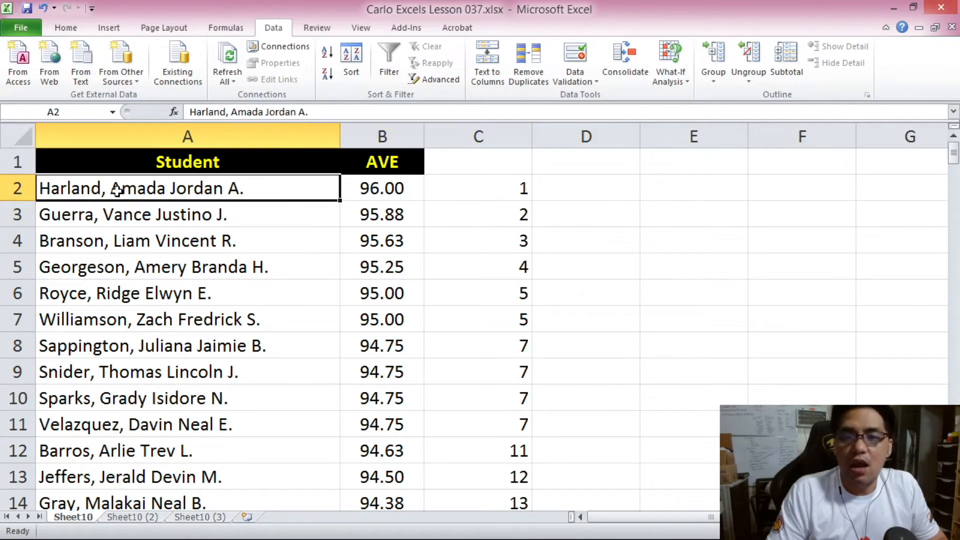
left_click(375, 193)
left_click(494, 189)
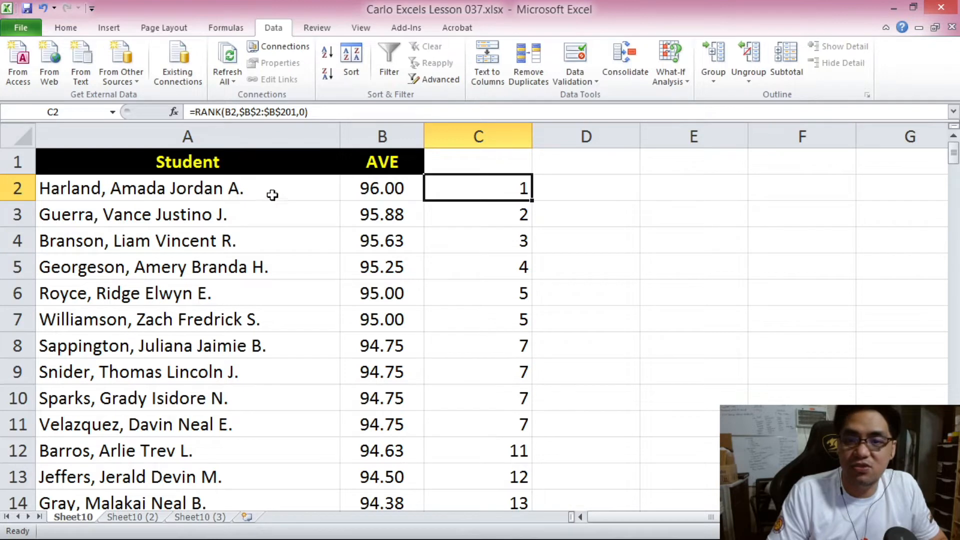
left_click(220, 218)
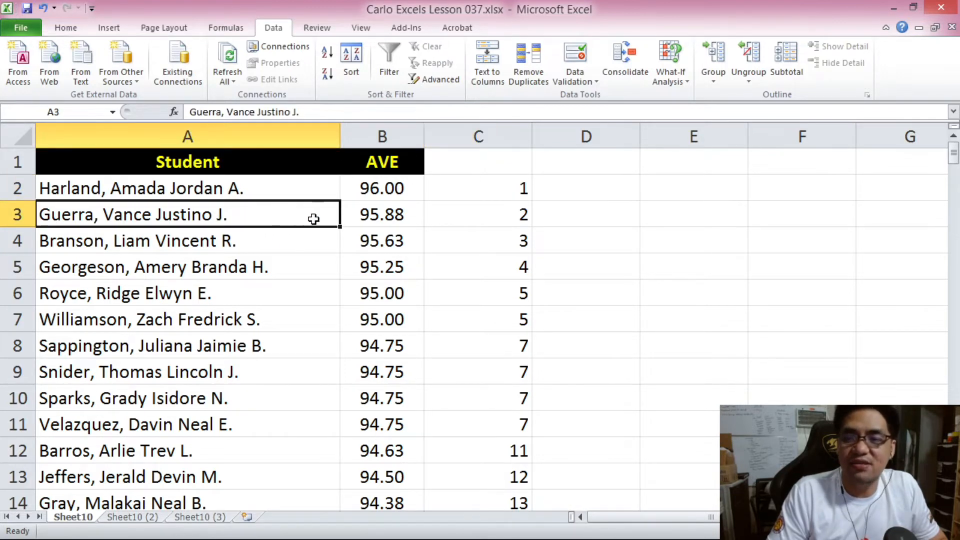
left_click(500, 214)
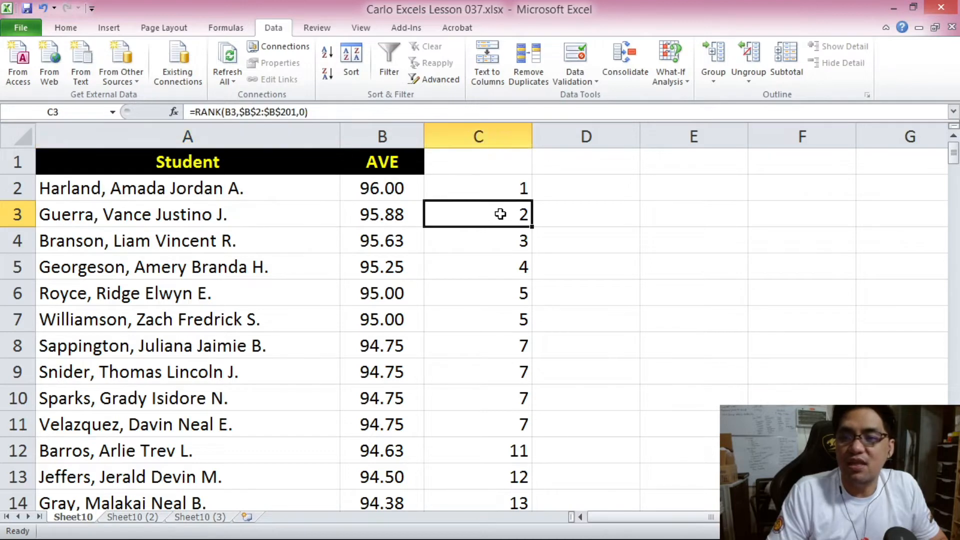
left_click(333, 244)
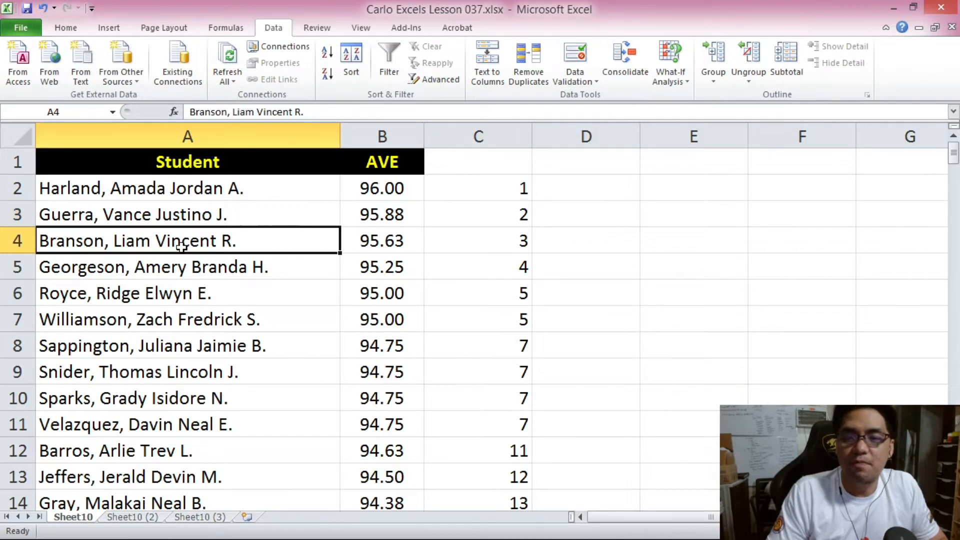
left_click(491, 241)
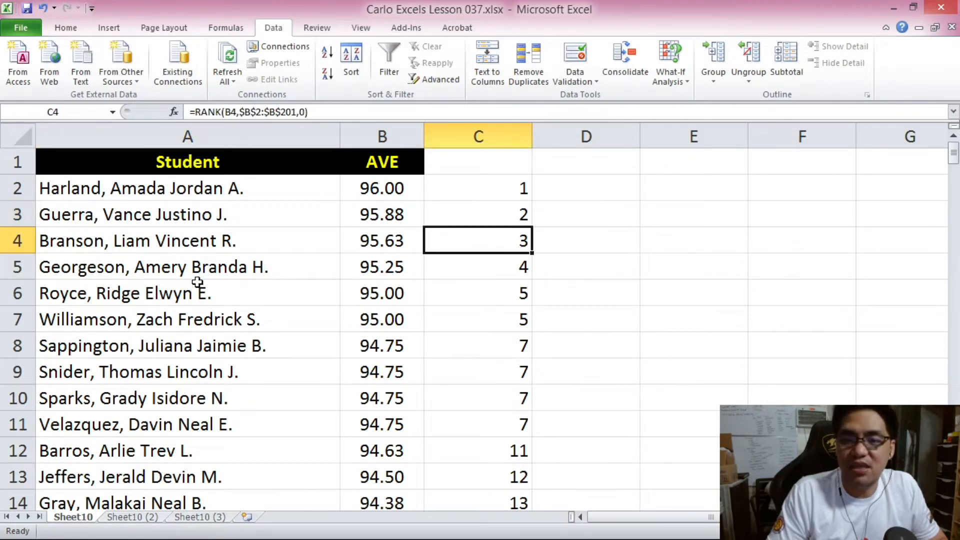
left_click(468, 268)
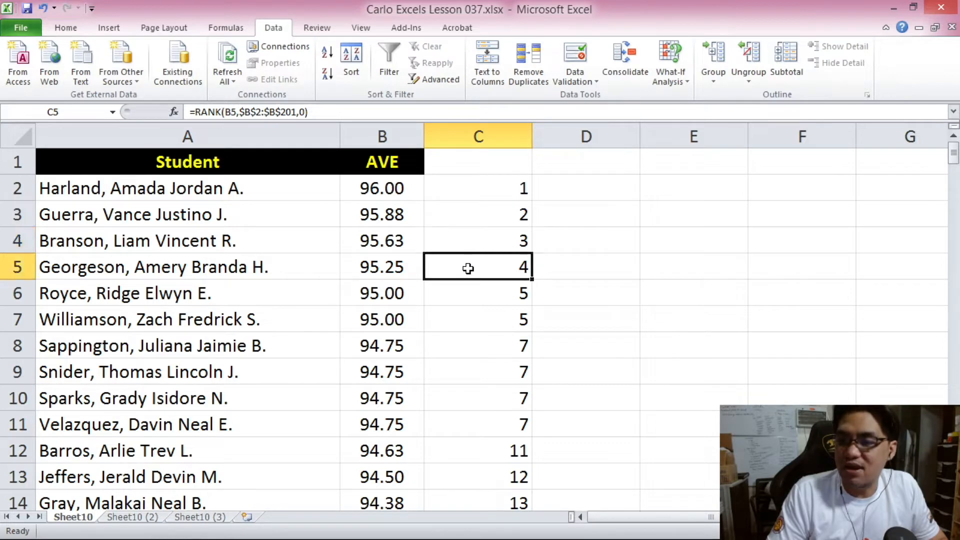
Compare the averages and ranks of the two students in rows 6 and 7.
left_click(212, 299)
left_click_drag(465, 291, 183, 311)
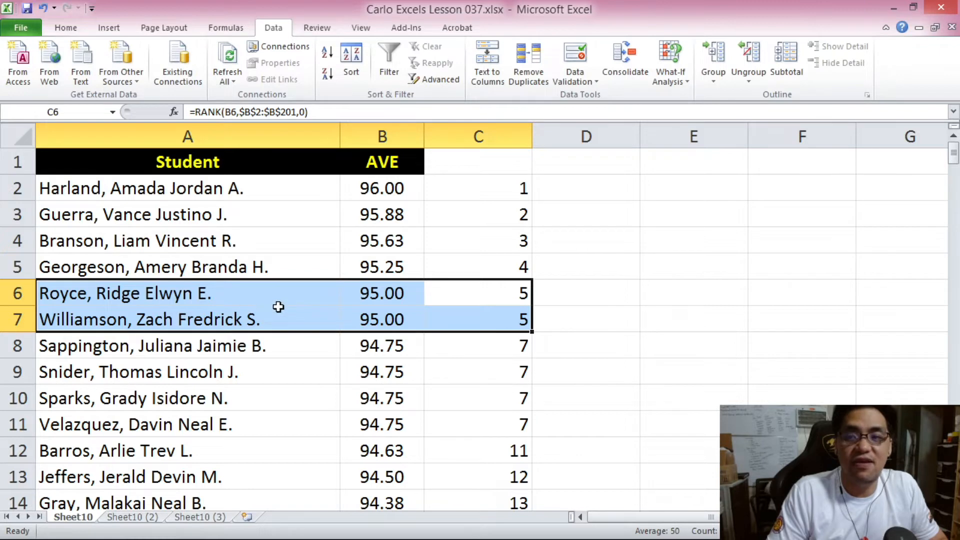
left_click(400, 292)
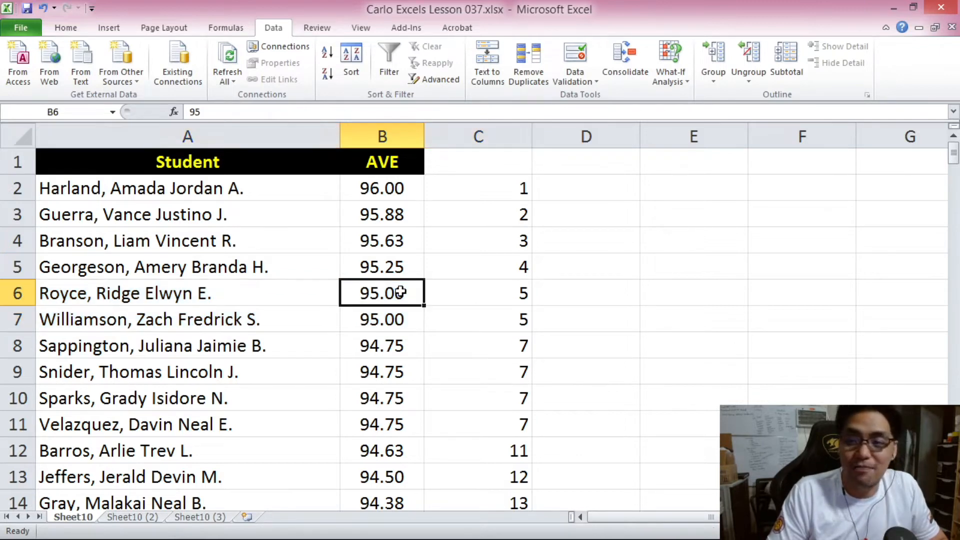
Recheck the averages in B6 and B7 against each other.
left_click(401, 318)
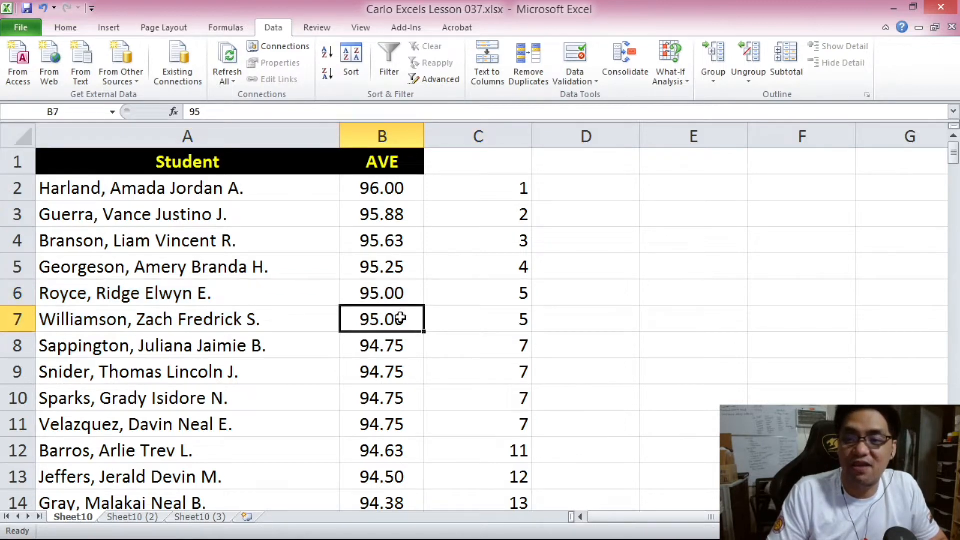
left_click(393, 294)
left_click(386, 323)
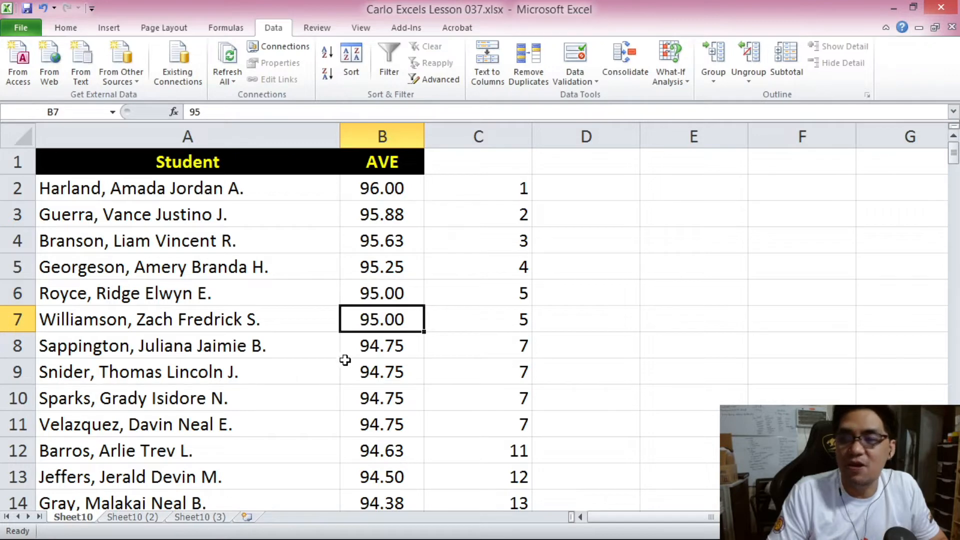
Compare the averages of the four students in rows 8 to 11.
scroll(321, 361, "down", 1)
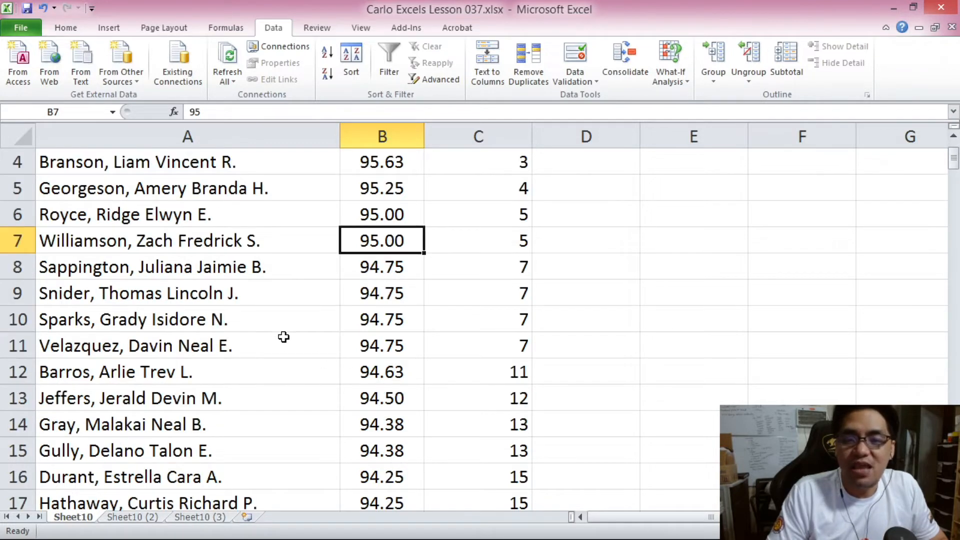
left_click(401, 267)
left_click(401, 294)
left_click(402, 320)
left_click(404, 346)
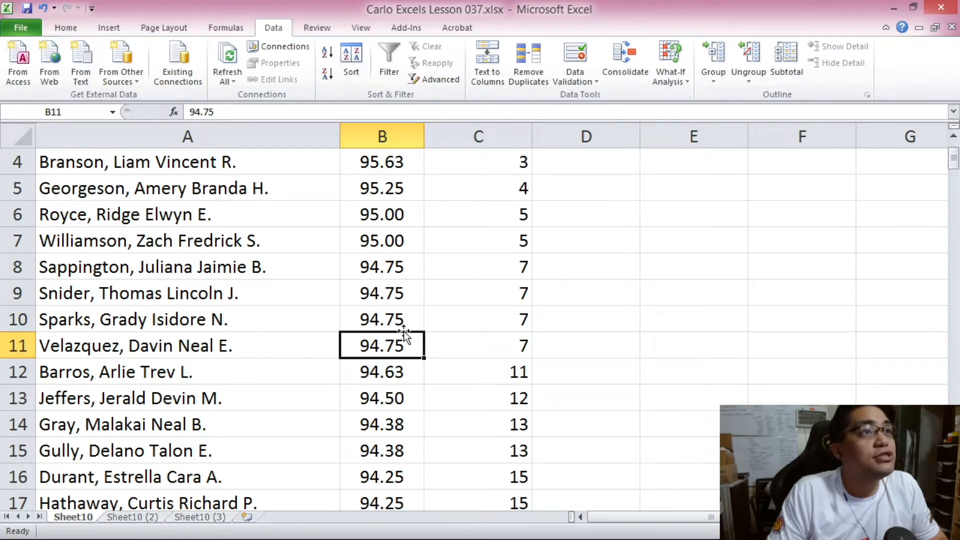
left_click(393, 277)
left_click(393, 294)
left_click(394, 318)
left_click(395, 340)
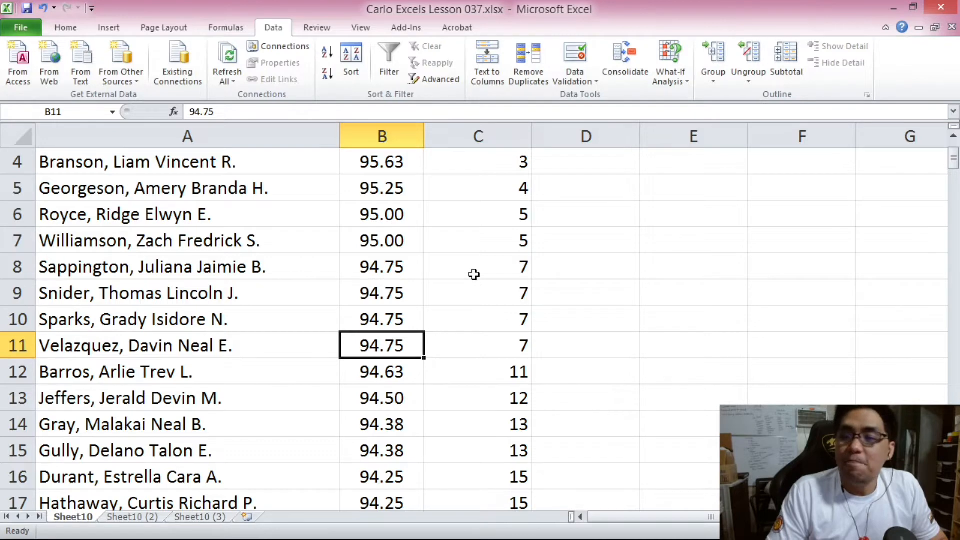
Examine the averages and ranks in B8:C11 and compare them with the next rank in C12.
scroll(478, 272, "up", 1)
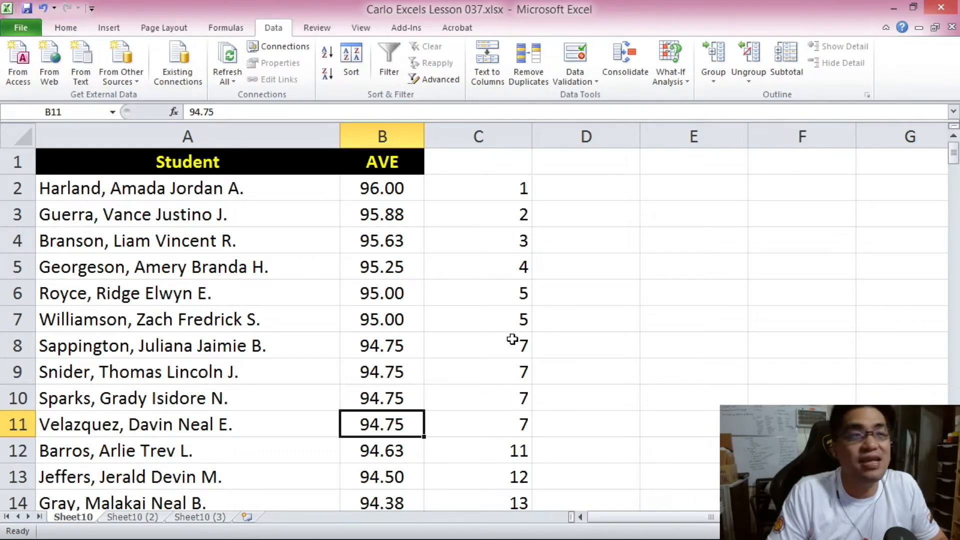
left_click_drag(512, 341, 518, 413)
left_click_drag(423, 340, 502, 418)
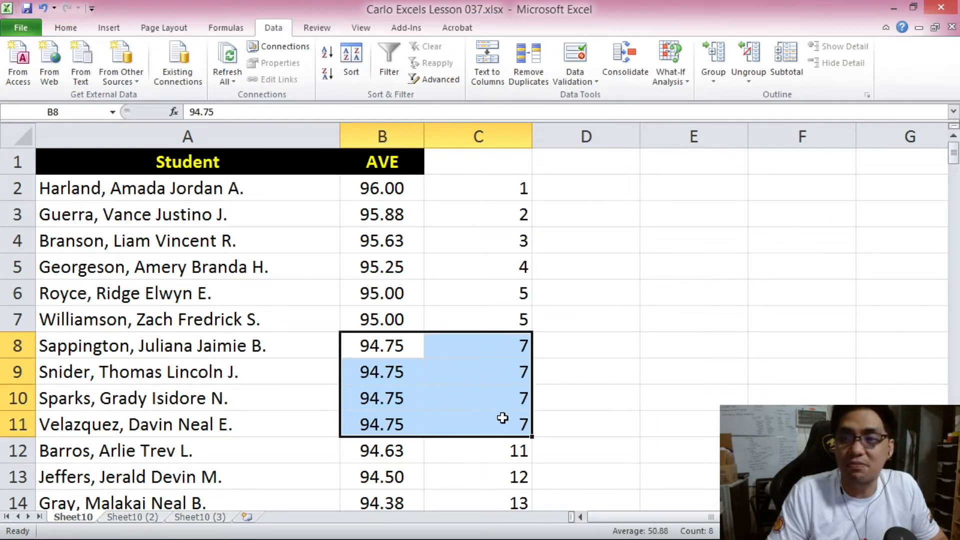
scroll(500, 390, "down", 1)
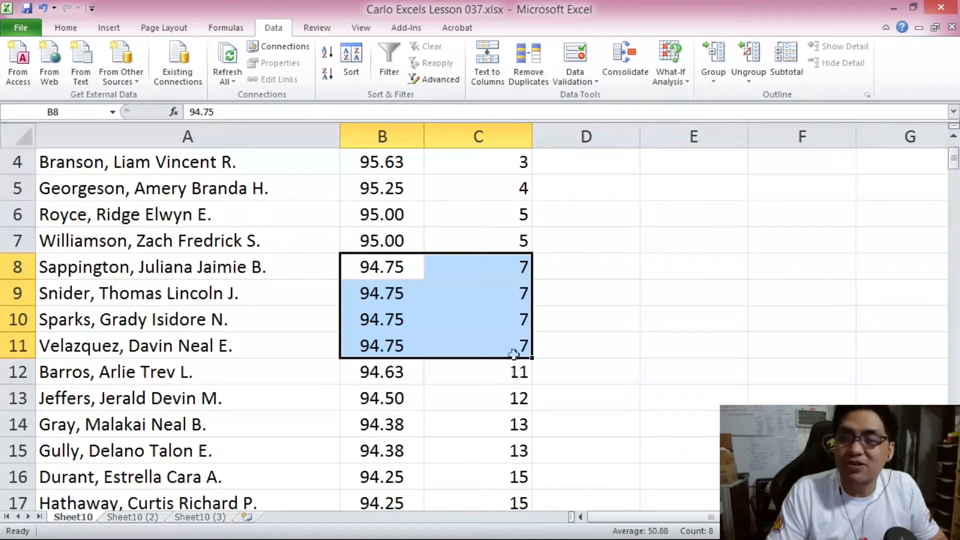
left_click(509, 272)
left_click_drag(509, 272, 503, 343)
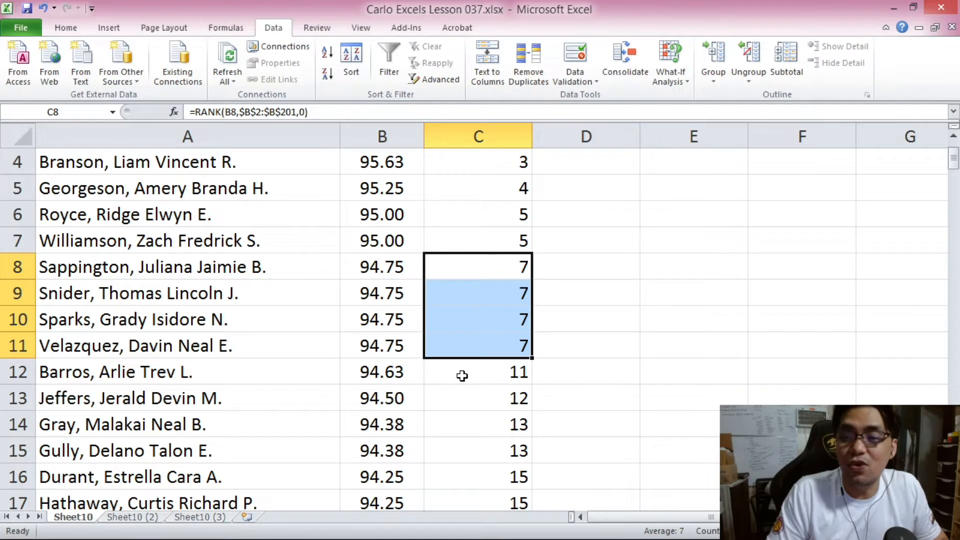
left_click(515, 375)
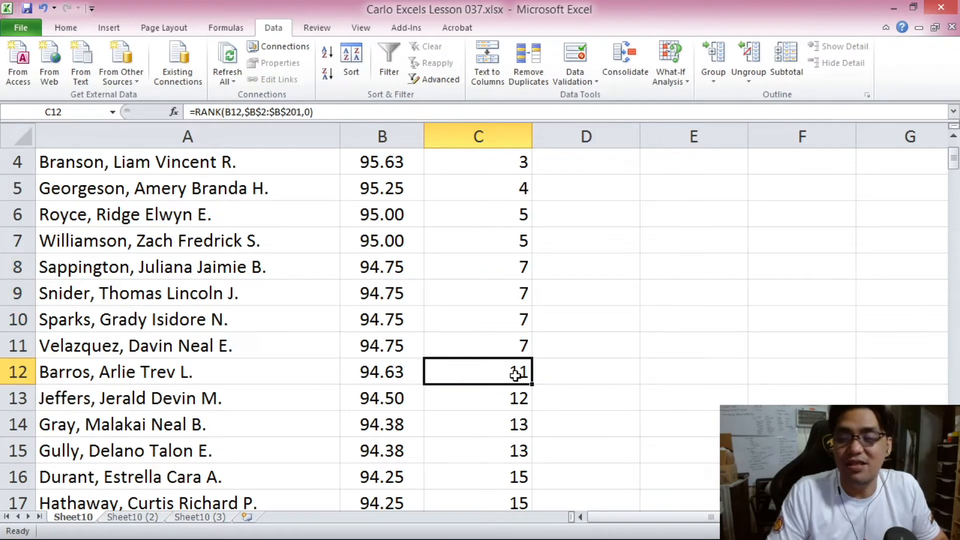
scroll(516, 375, "up", 1)
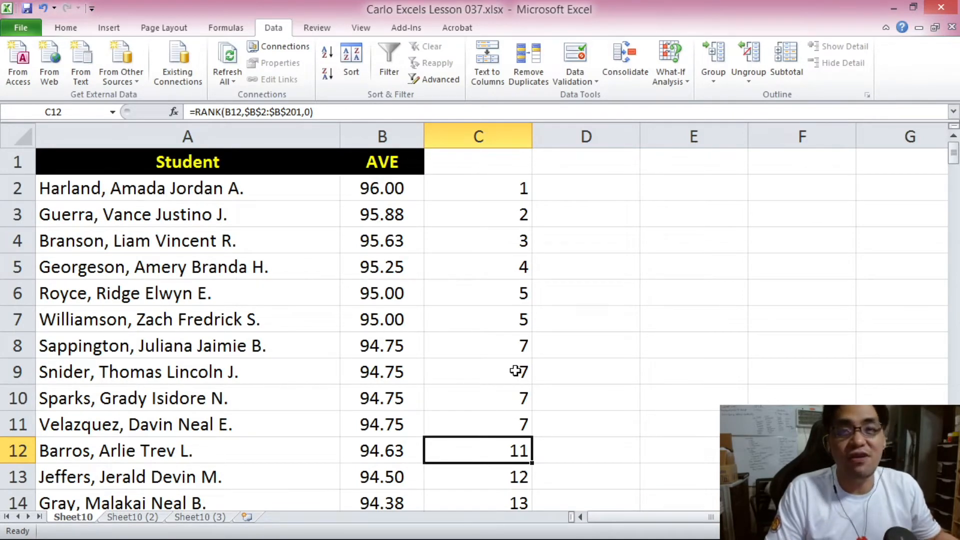
Switch to Sheet10 (2) and examine the subject grade columns FIL to VAL and the AVE column.
key("ctrl+Page_Down")
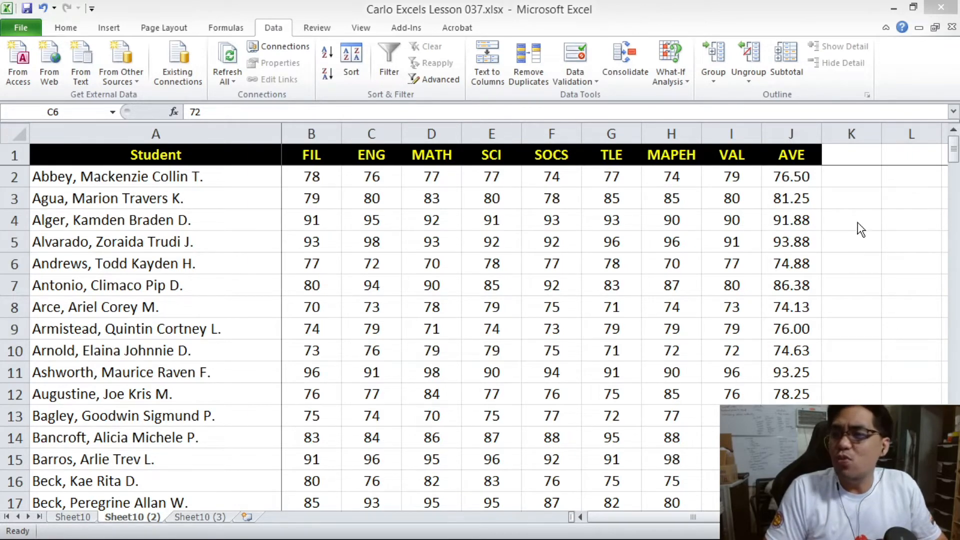
left_click(792, 134)
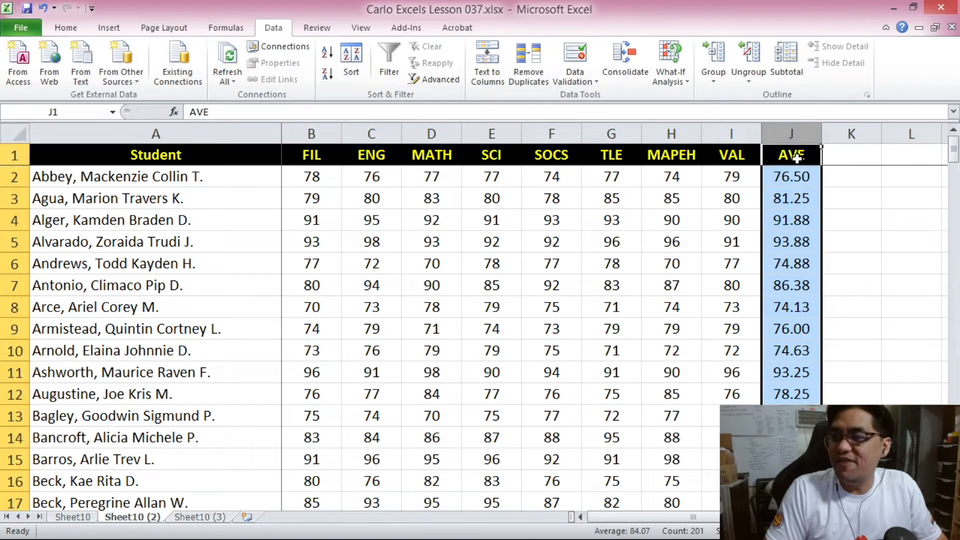
left_click(304, 179)
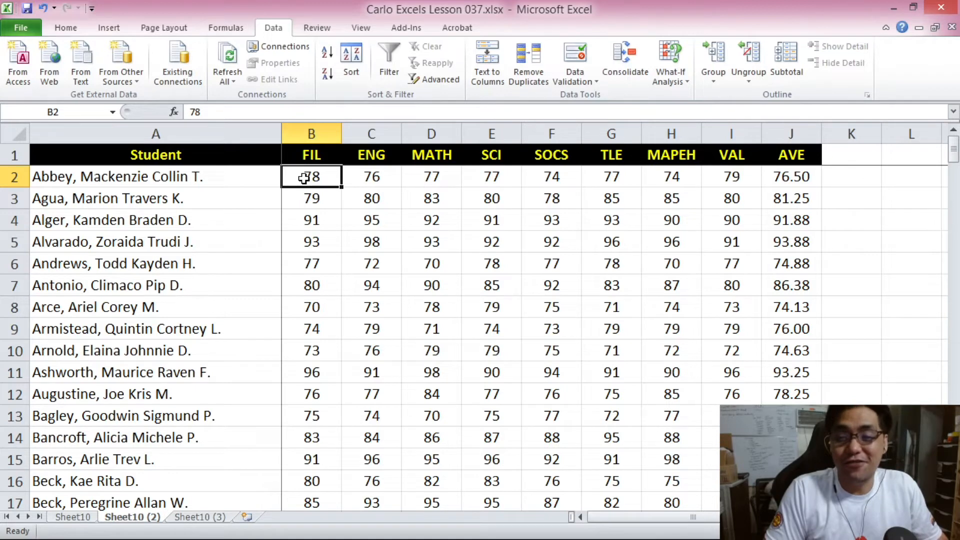
left_click_drag(314, 176, 311, 372)
scroll(359, 249, "up", 2)
left_click_drag(370, 177, 395, 481)
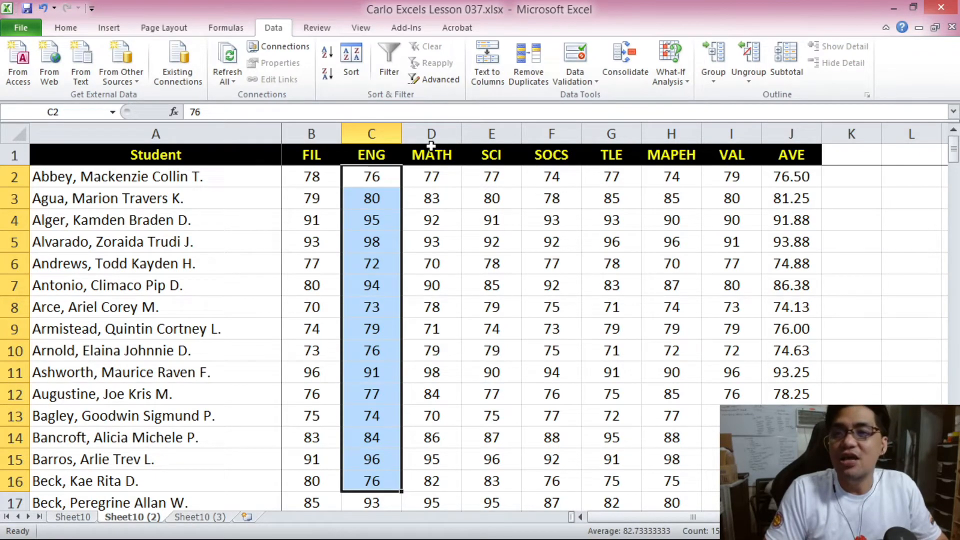
left_click_drag(308, 122, 728, 132)
left_click(780, 131)
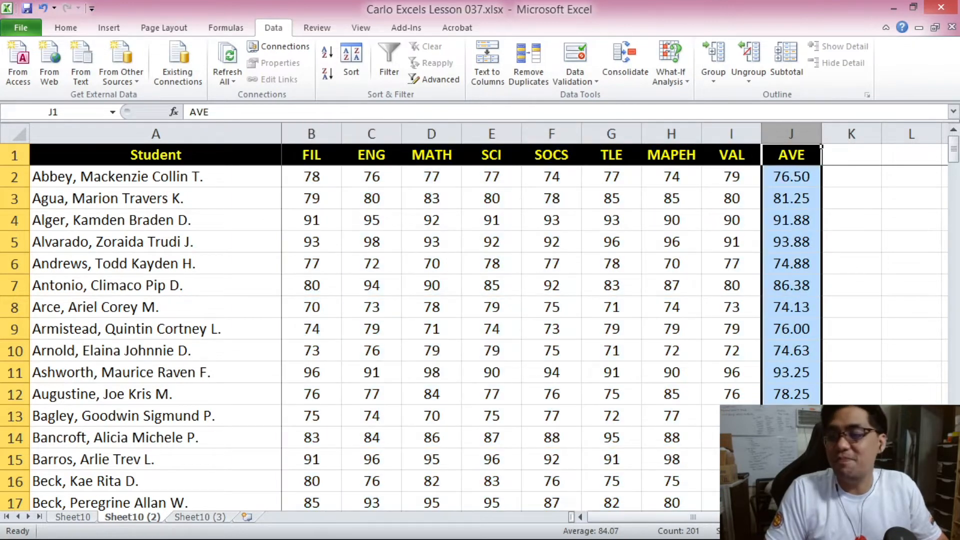
key("ctrl+Home")
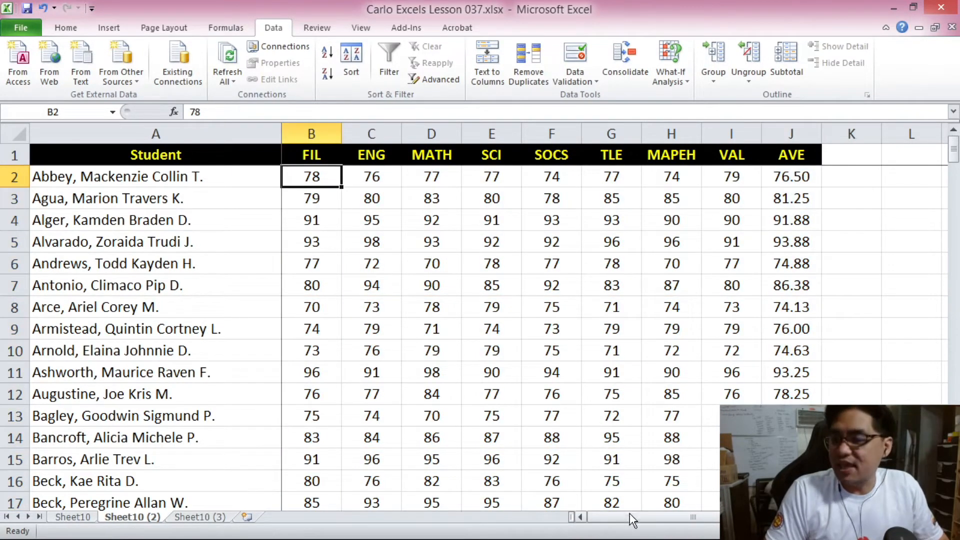
Copy the subject and AVE headings in B1:J1 into row 1 starting at K1.
left_click_drag(314, 155, 784, 154)
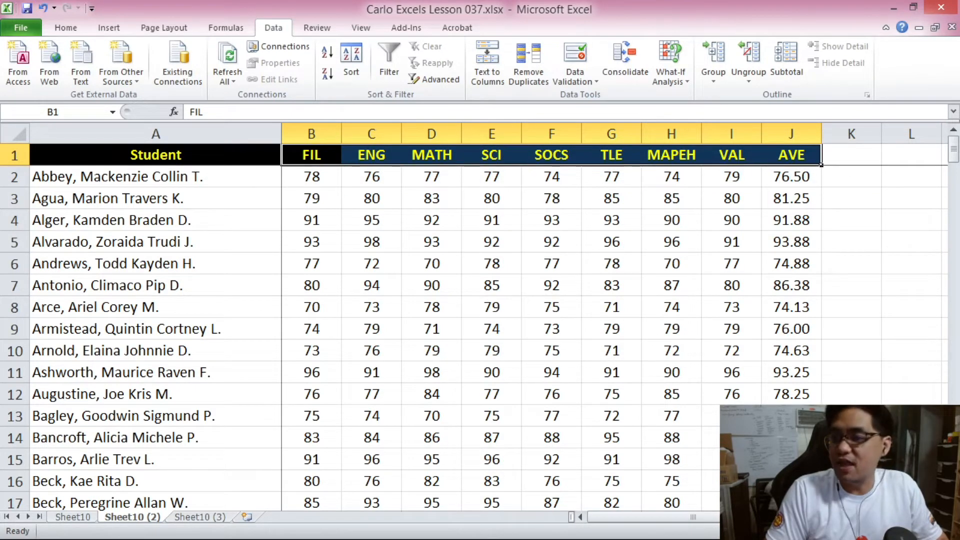
key("ctrl+c")
left_click_drag(699, 524, 715, 524)
right_click(487, 155)
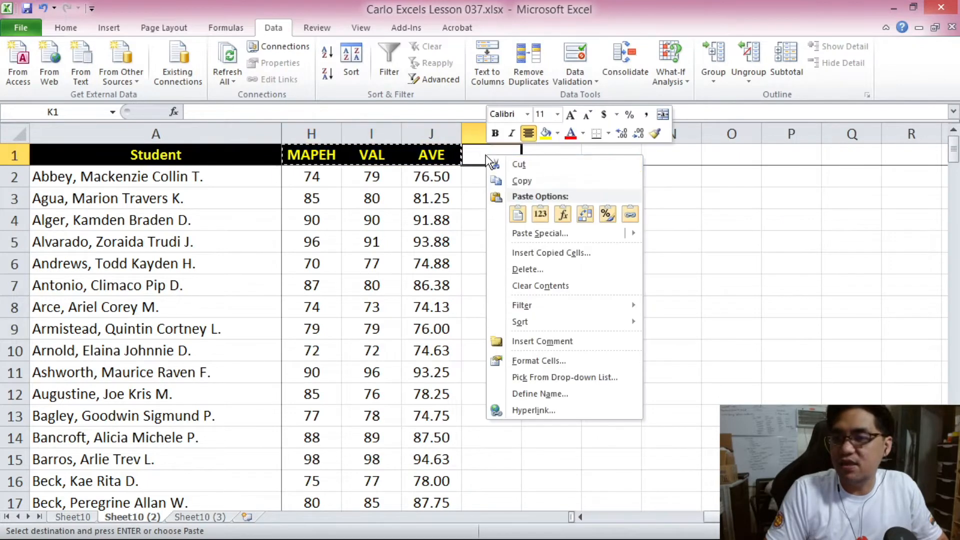
left_click(518, 212)
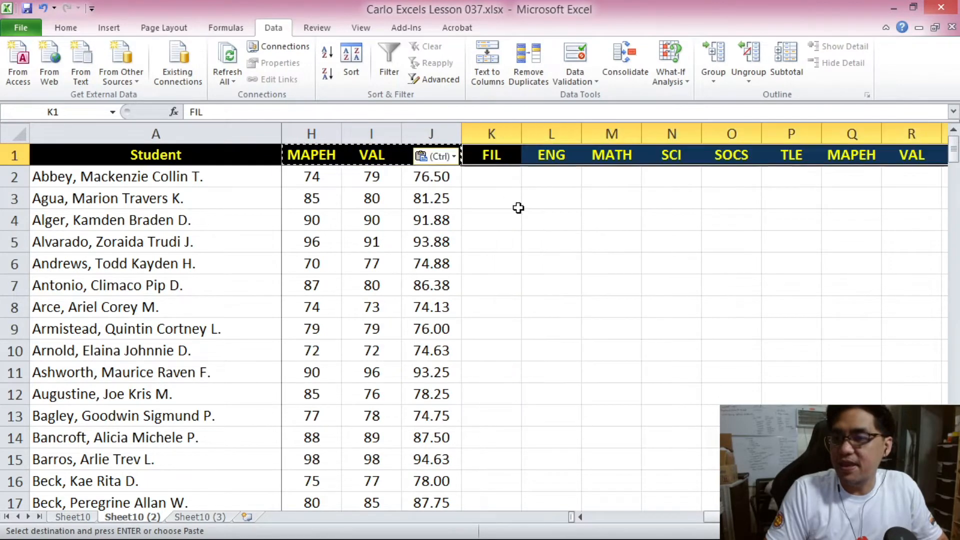
Format the pasted headings from K1 onward with yellow fill, black text and all borders.
left_click(67, 26)
left_click(226, 73)
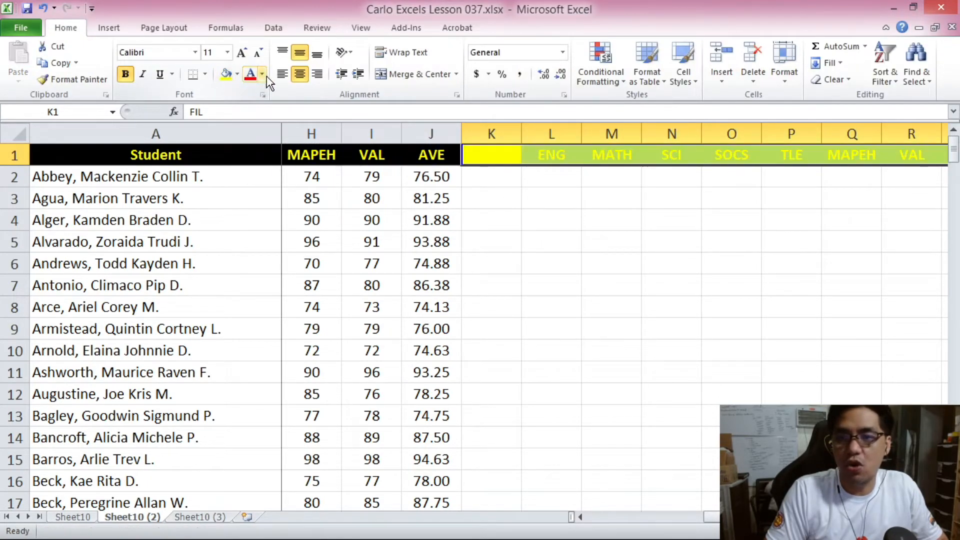
left_click(262, 75)
left_click(255, 94)
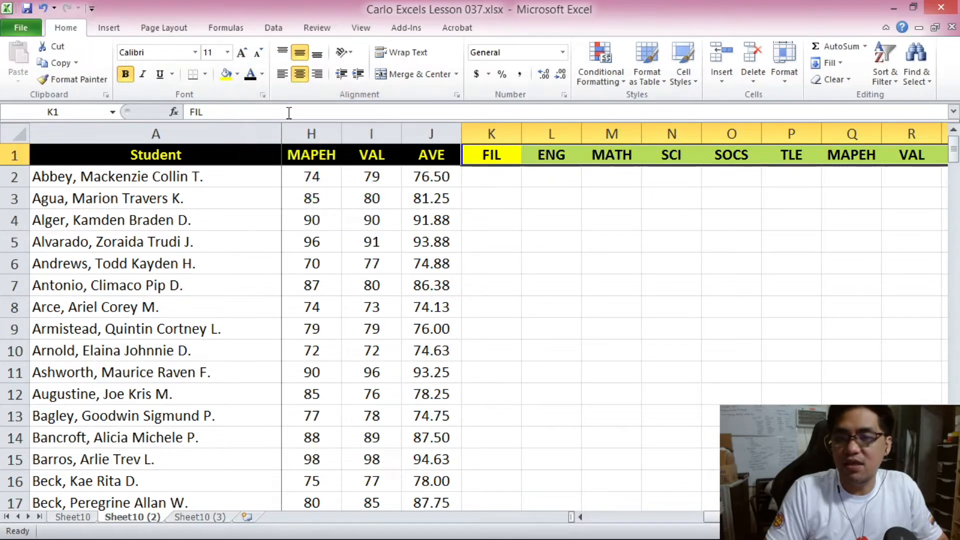
left_click(204, 74)
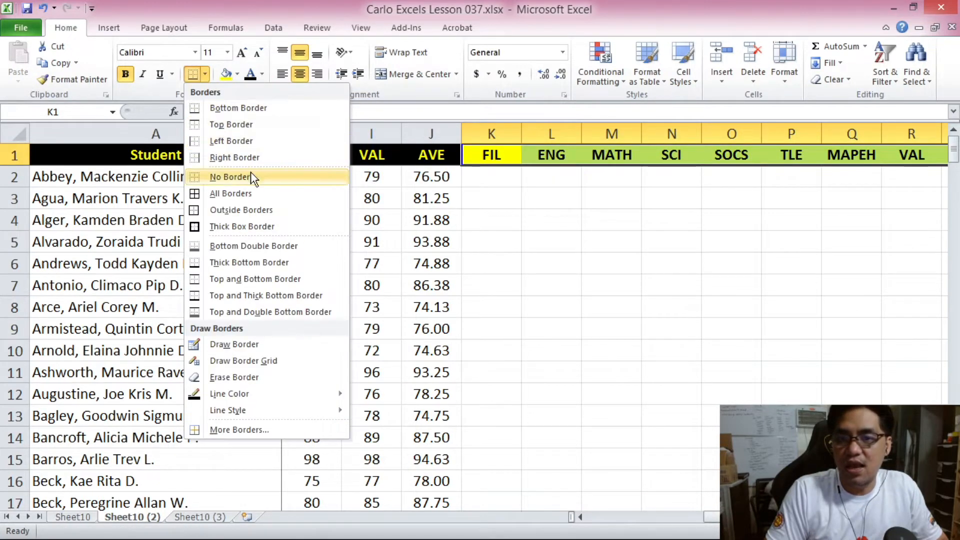
left_click(258, 193)
left_click(499, 246)
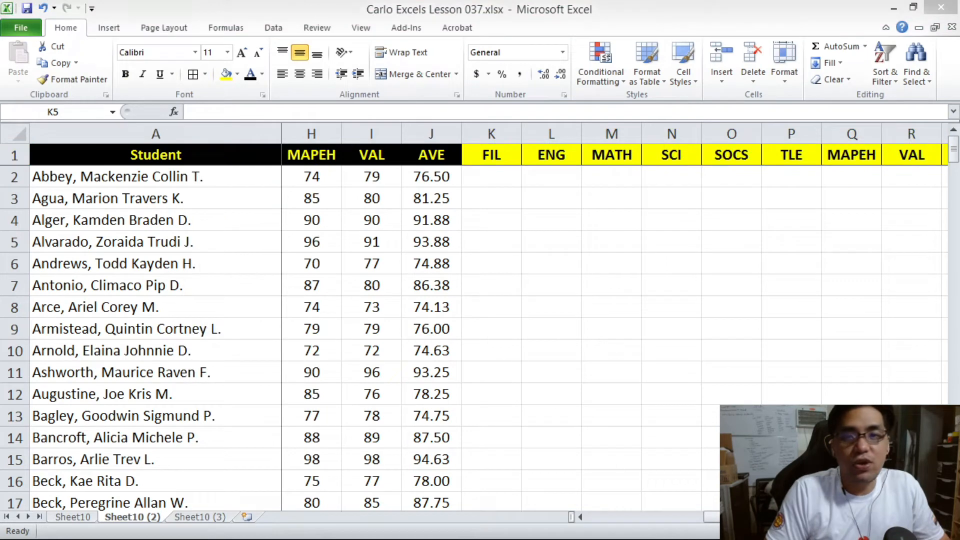
Start a RANK formula in K2 for the first student's FIL rank, with B2 as the number.
left_click_drag(702, 519, 575, 523)
left_click(238, 180)
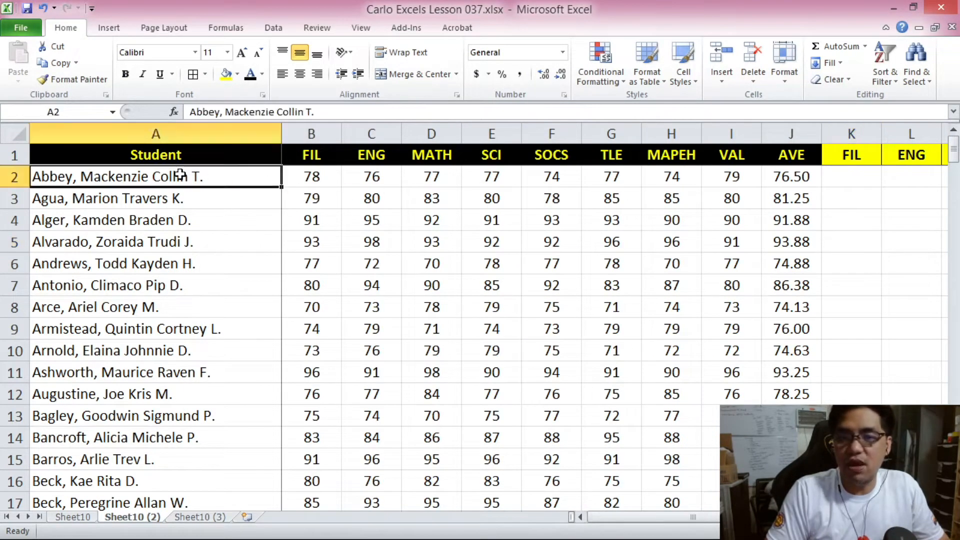
left_click(828, 176)
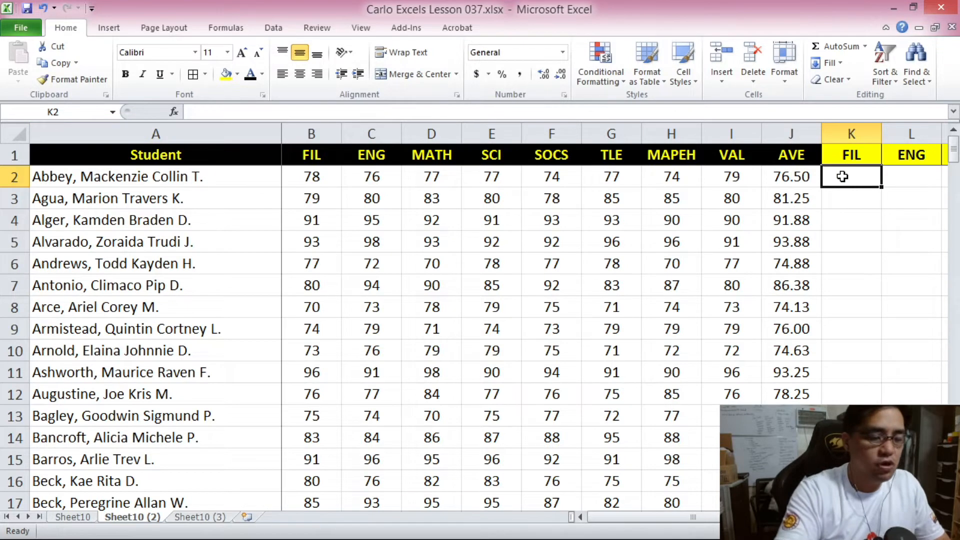
type("=RANK")
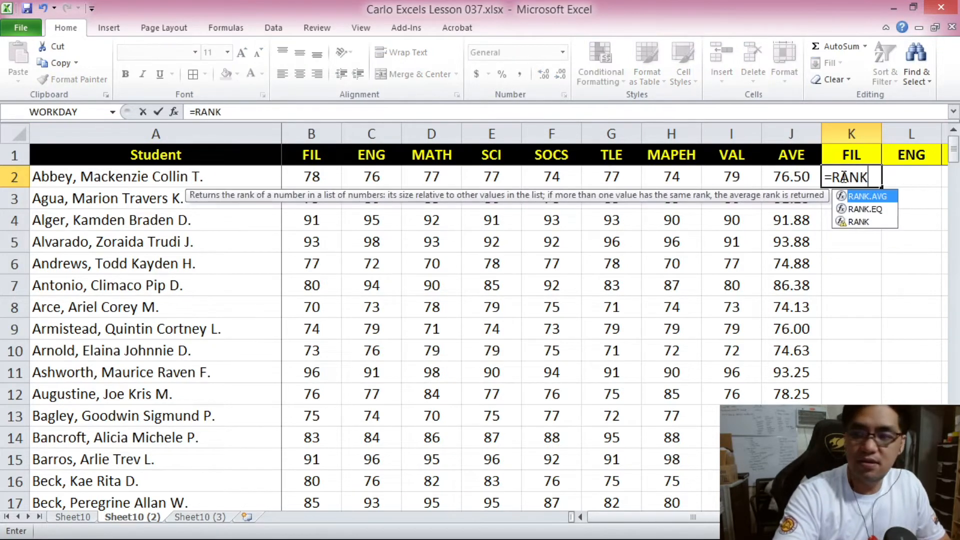
type("(")
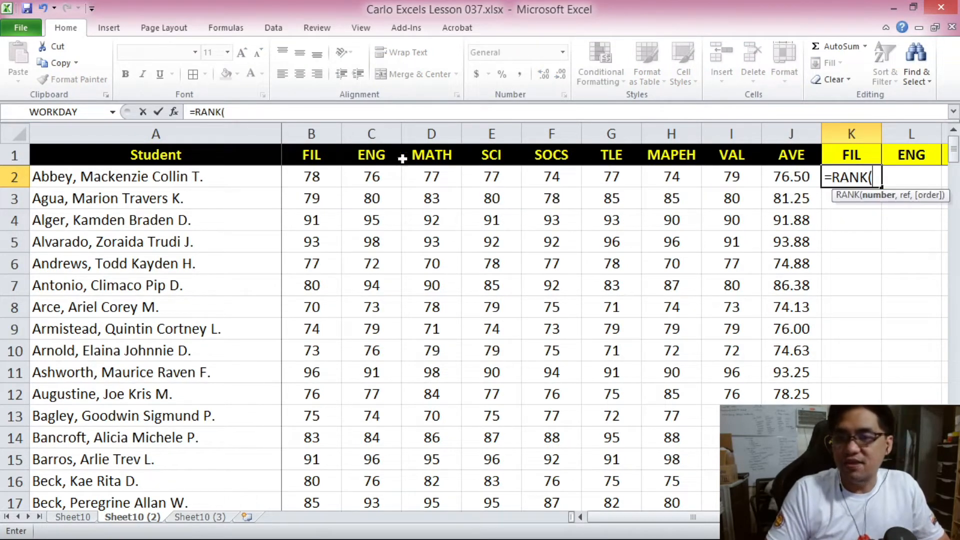
left_click(312, 175)
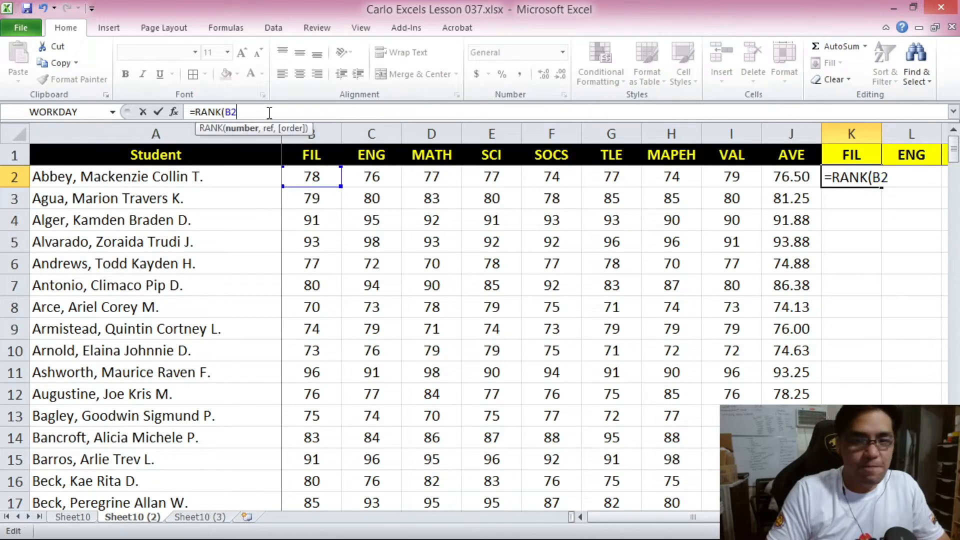
Complete the RANK arguments in K2 with B2:B201 as the reference range and 0 for descending order.
type(",")
left_click_drag(312, 177, 321, 451)
scroll(320, 300, "up", 20)
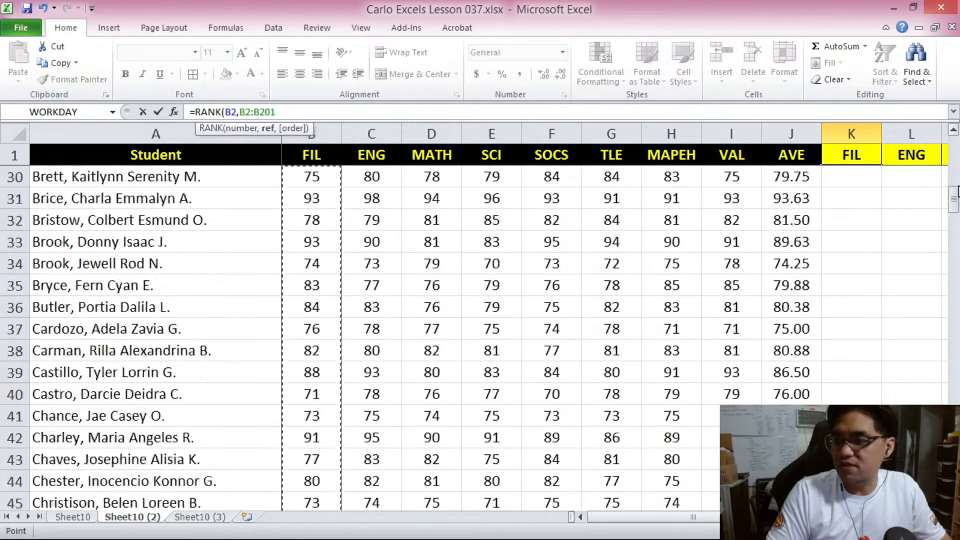
left_click(298, 107)
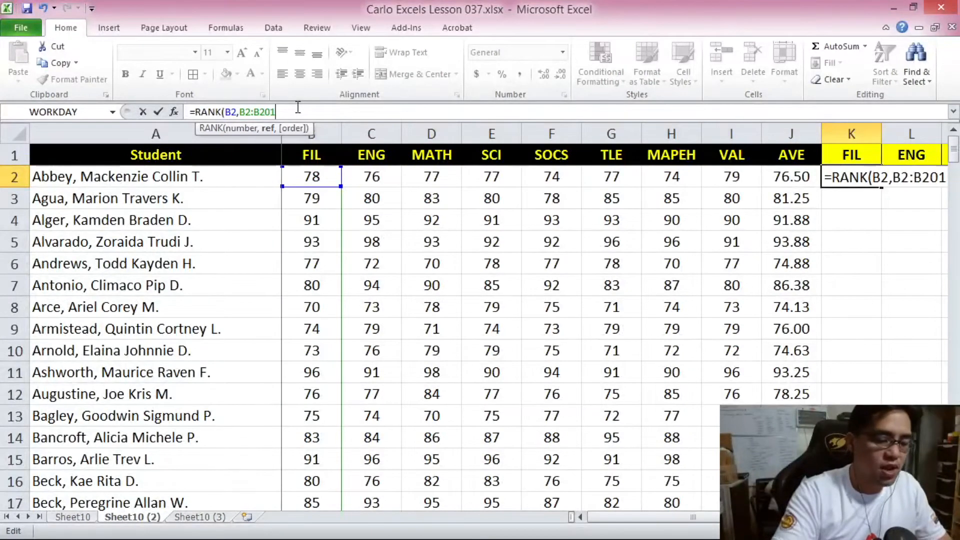
type(",")
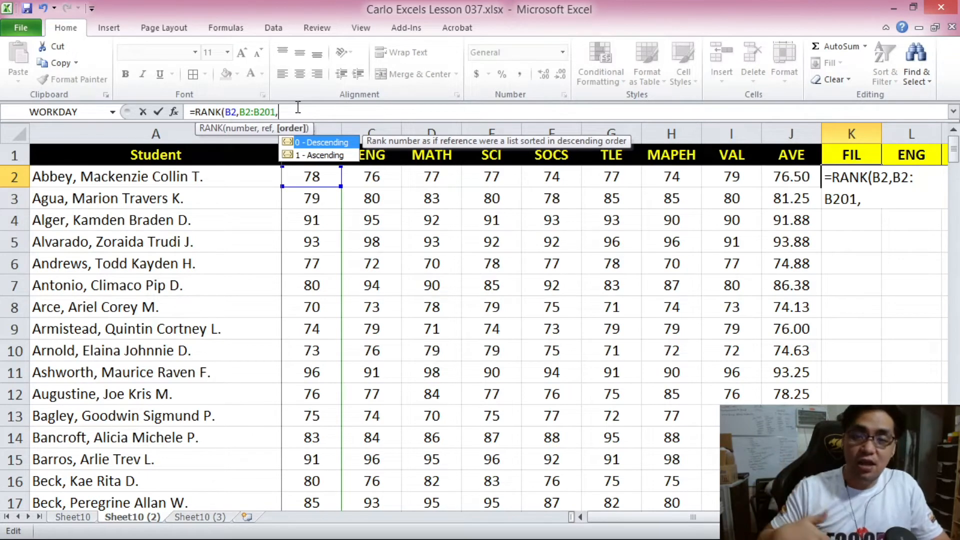
type("0)")
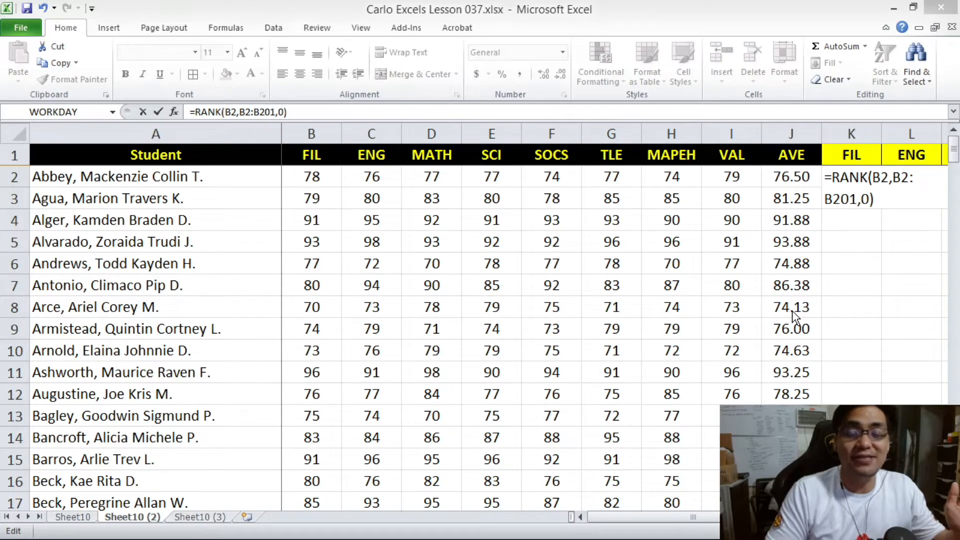
key("alt+Tab")
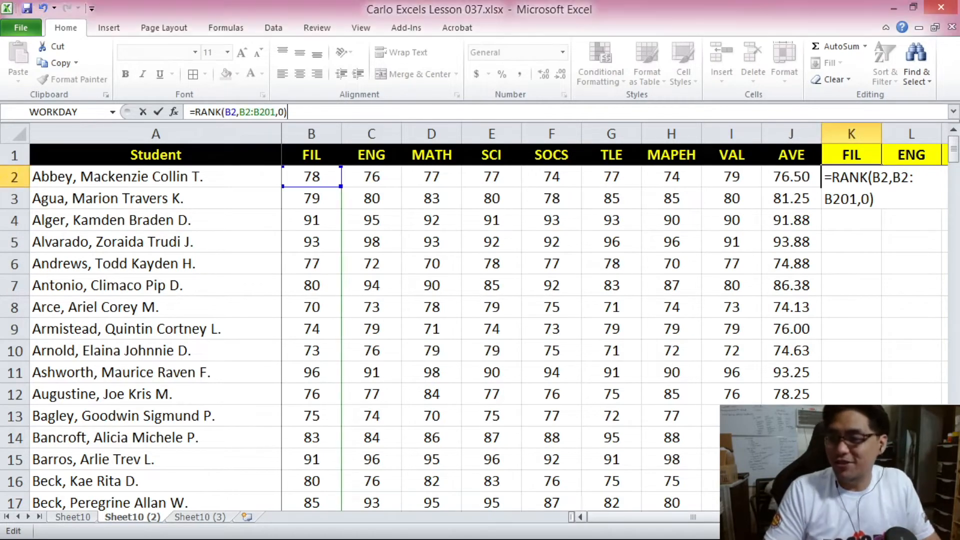
Lock the rows of the RANK reference as B$2:B$201 and enter the K2 formula.
scroll(600, 300, "right", 5)
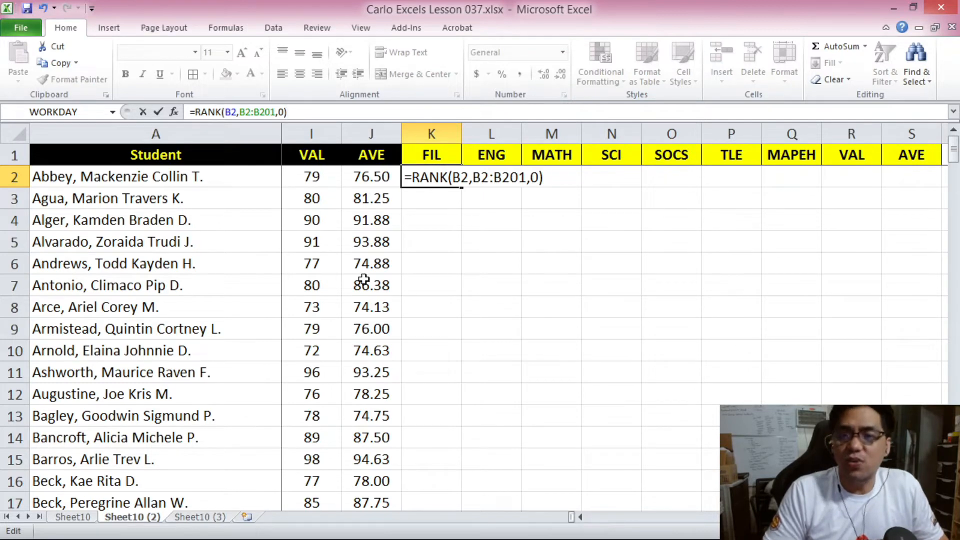
scroll(363, 179, "left", 5)
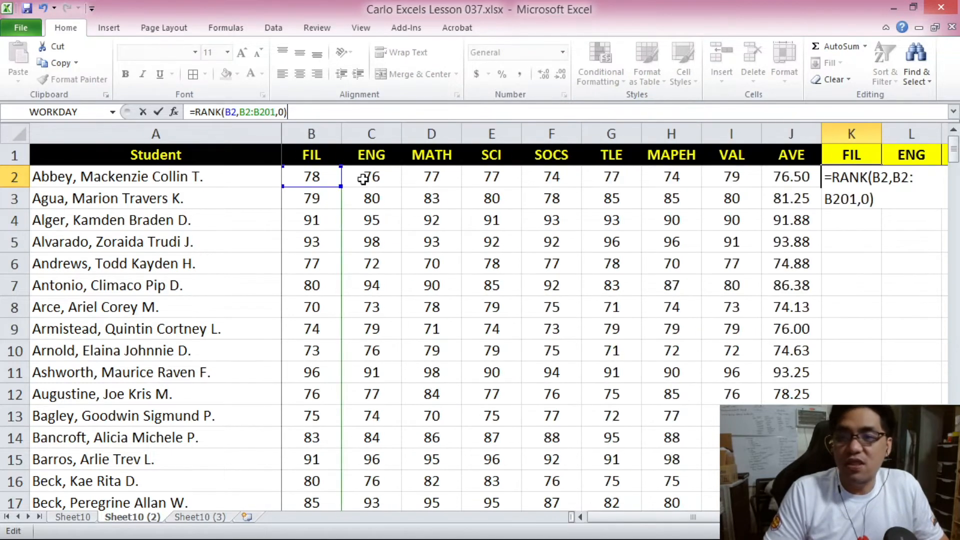
left_click_drag(240, 112, 273, 113)
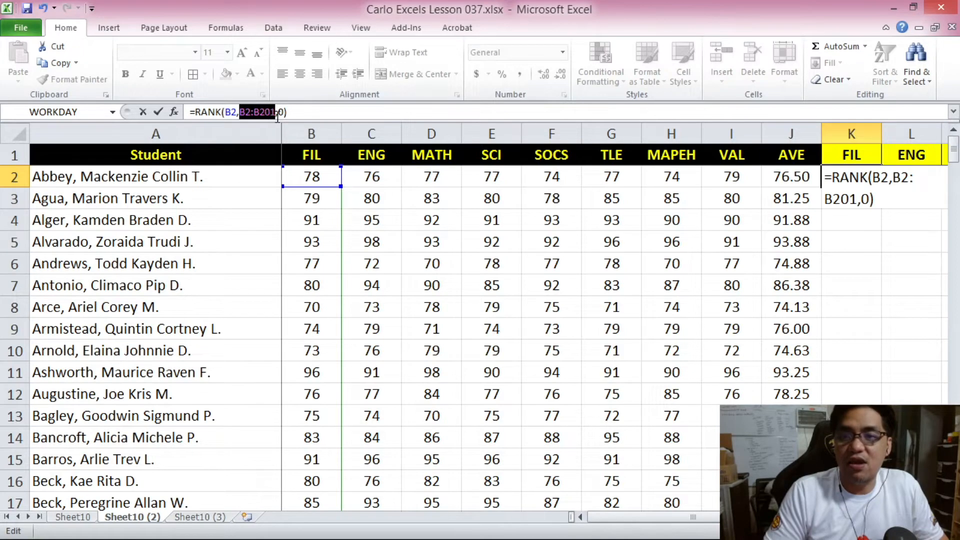
left_click(241, 112)
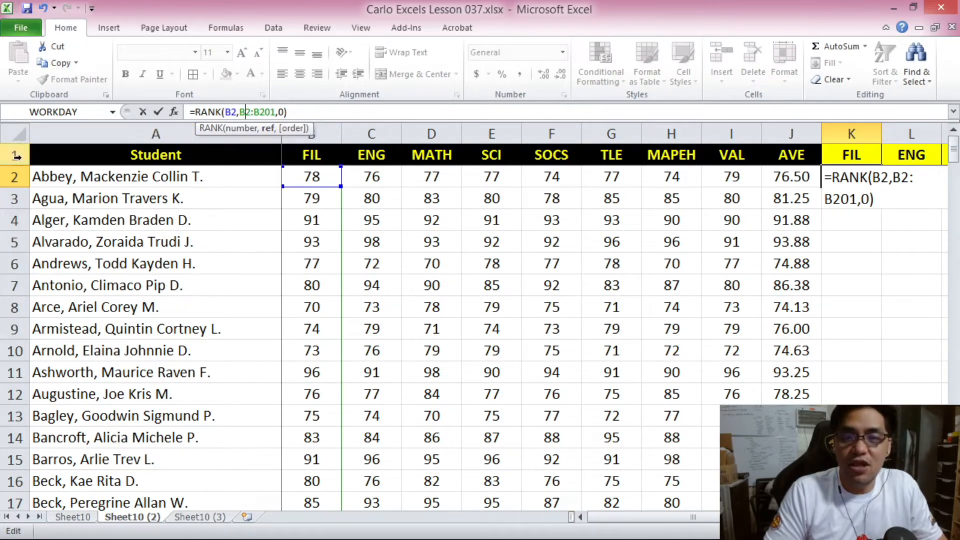
mouse_move(953, 150)
left_mouse_down()
mouse_move(953, 450)
mouse_move(953, 145)
left_mouse_up()
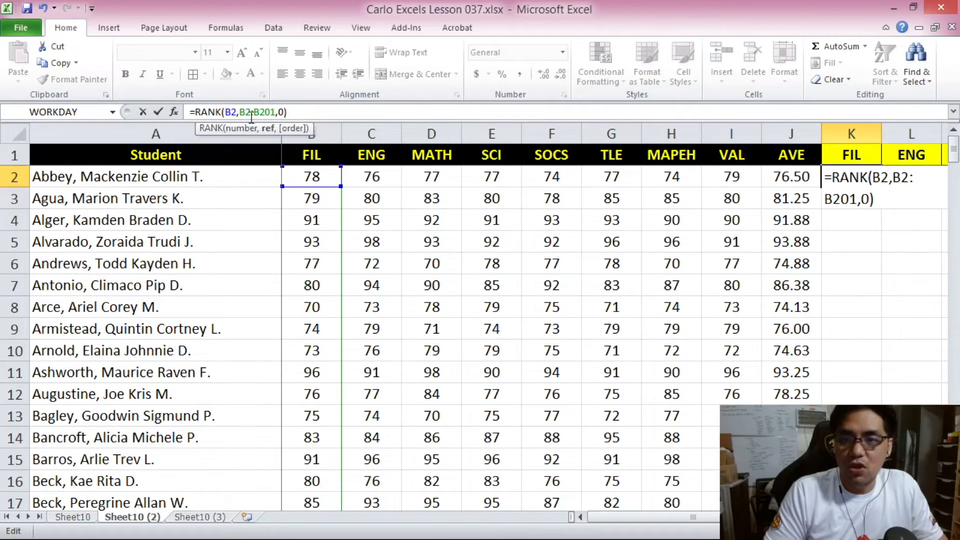
type("$2:B")
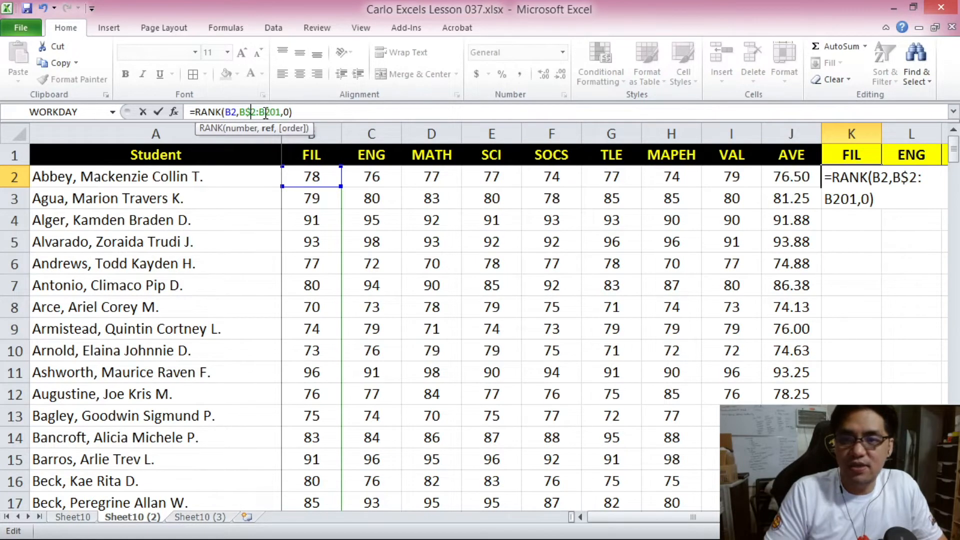
type("$")
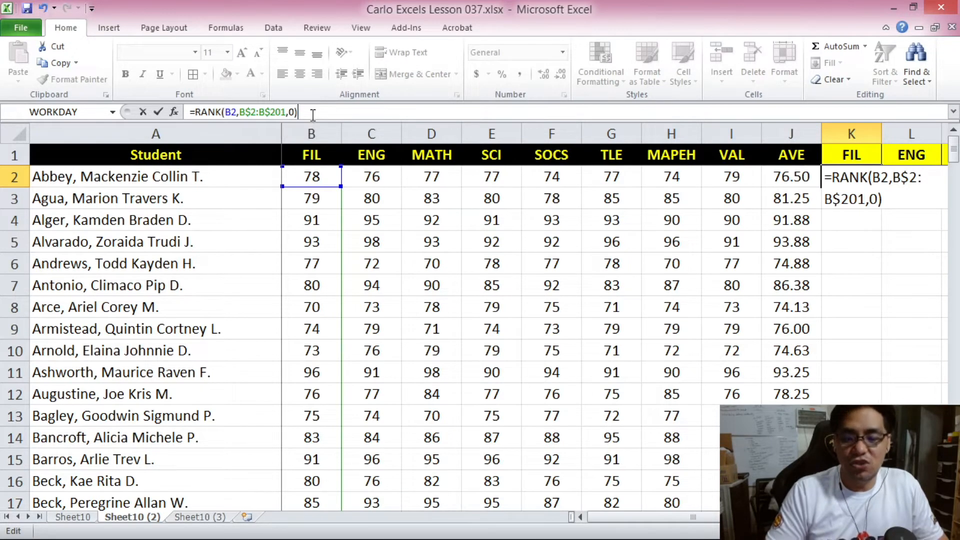
key("Return")
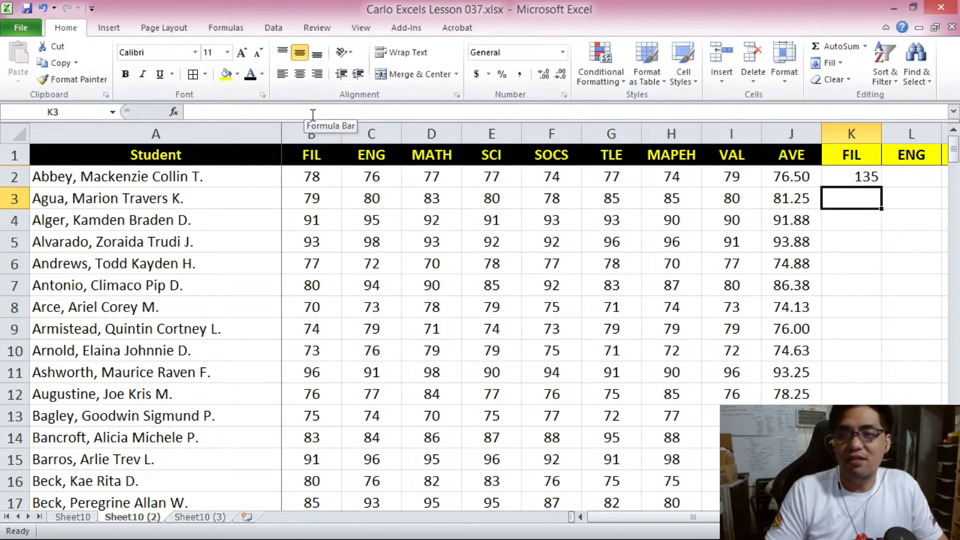
Copy the K2 rank formula to K2:S201, covering every student, subject and the average.
left_click(855, 179)
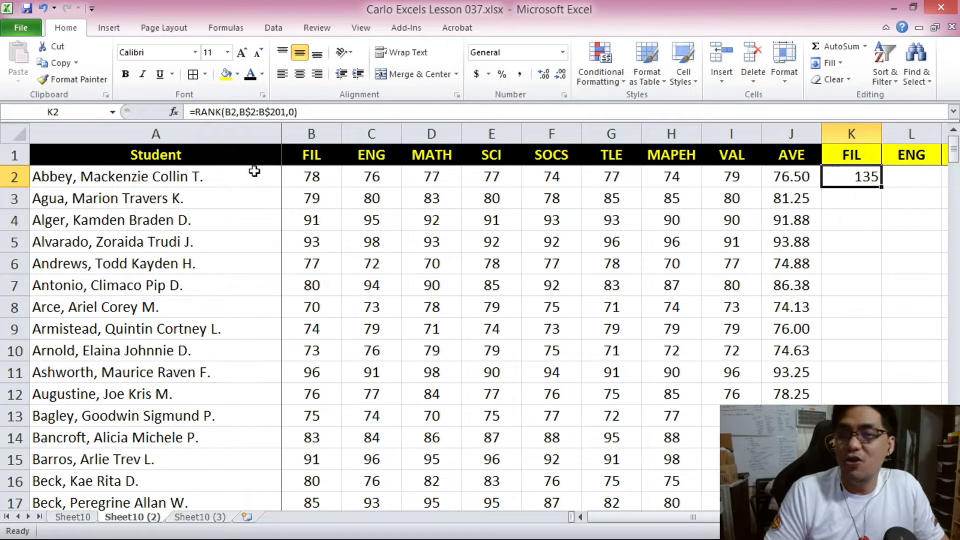
left_click_drag(740, 517, 872, 518)
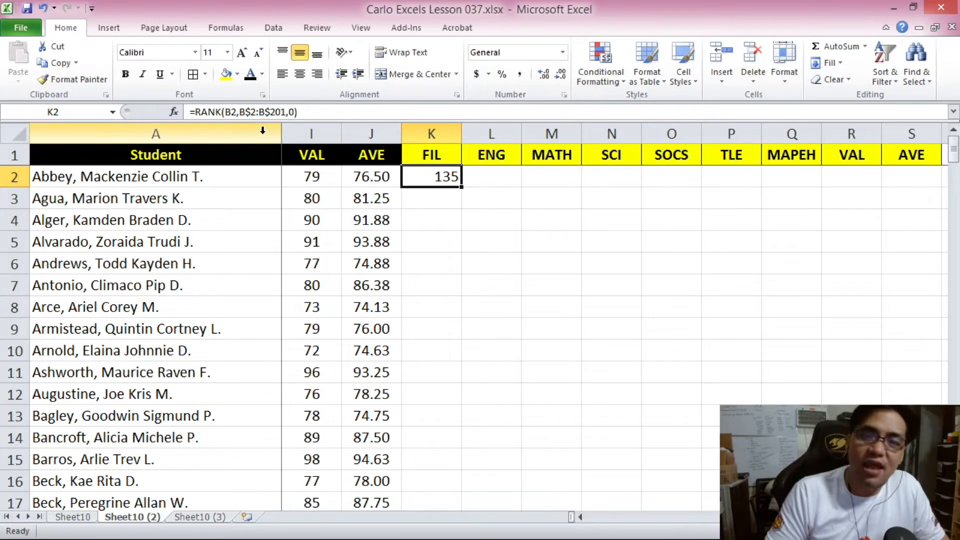
key("ctrl+c")
left_click_drag(954, 150, 956, 474)
left_click(911, 481, "shift")
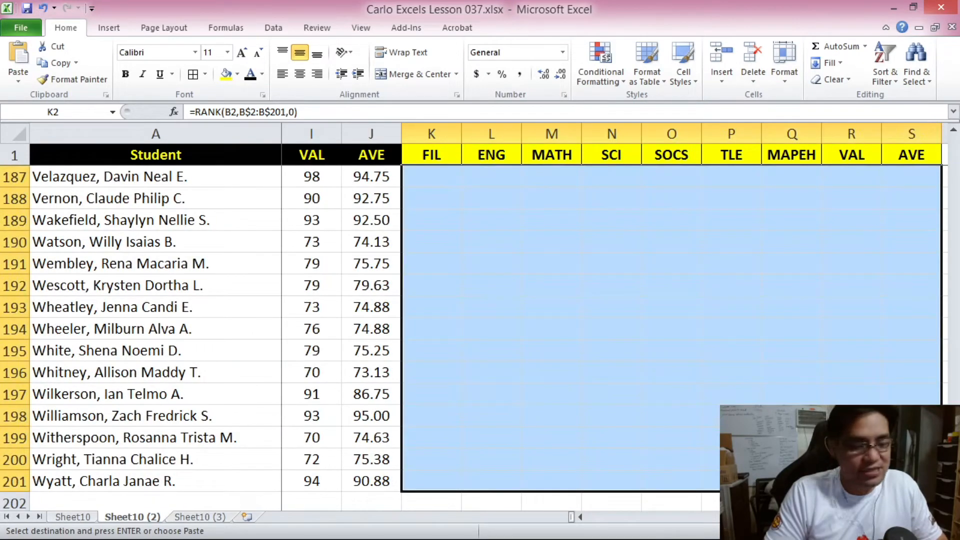
key("ctrl+v")
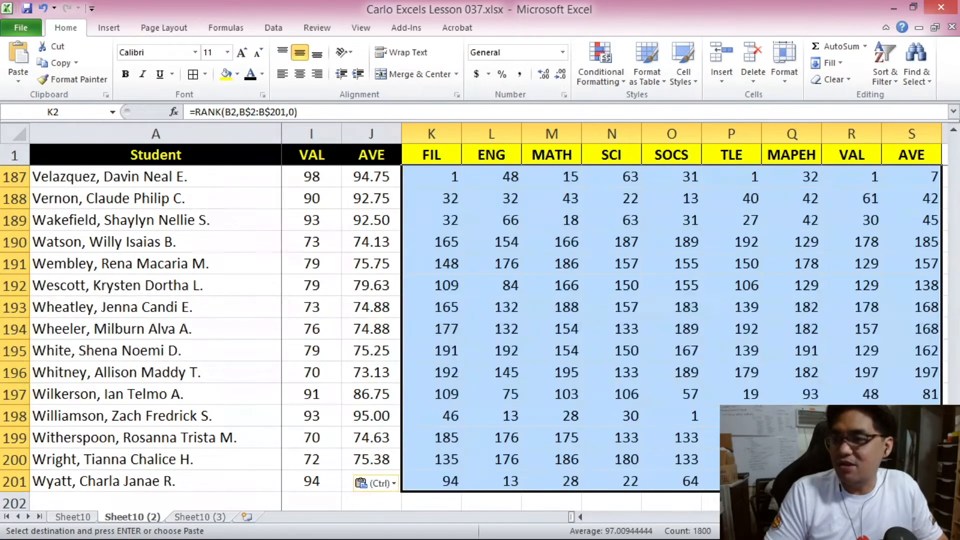
Check the copied rank formulas in the FIL and ENG columns and the first student's ranks through AVE.
left_click_drag(956, 473, 956, 145)
left_click(443, 241)
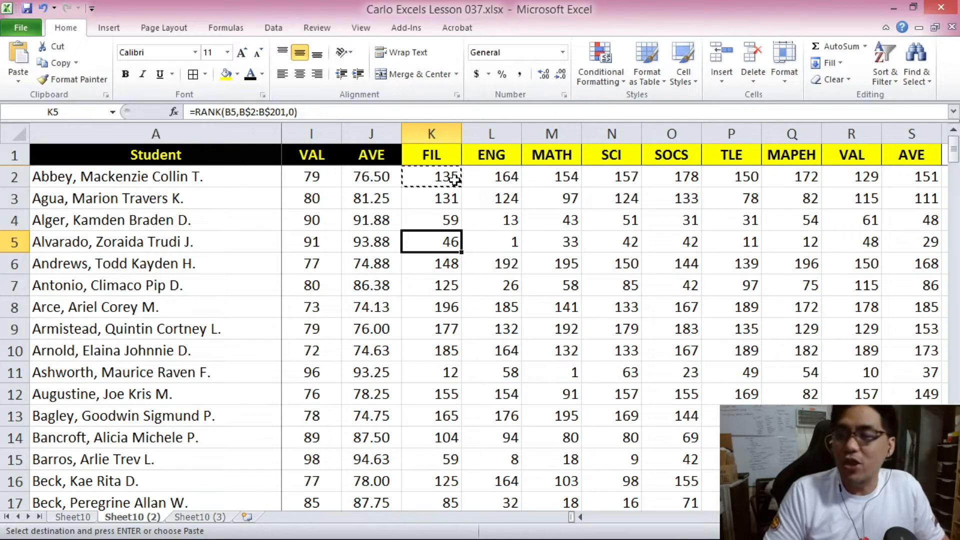
left_click(491, 178)
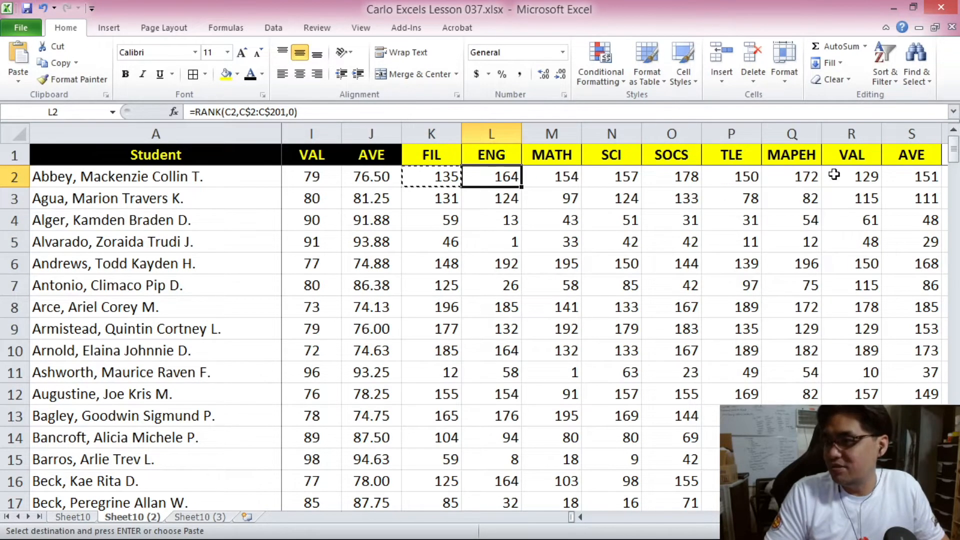
left_click(455, 180)
left_click_drag(454, 181, 872, 178)
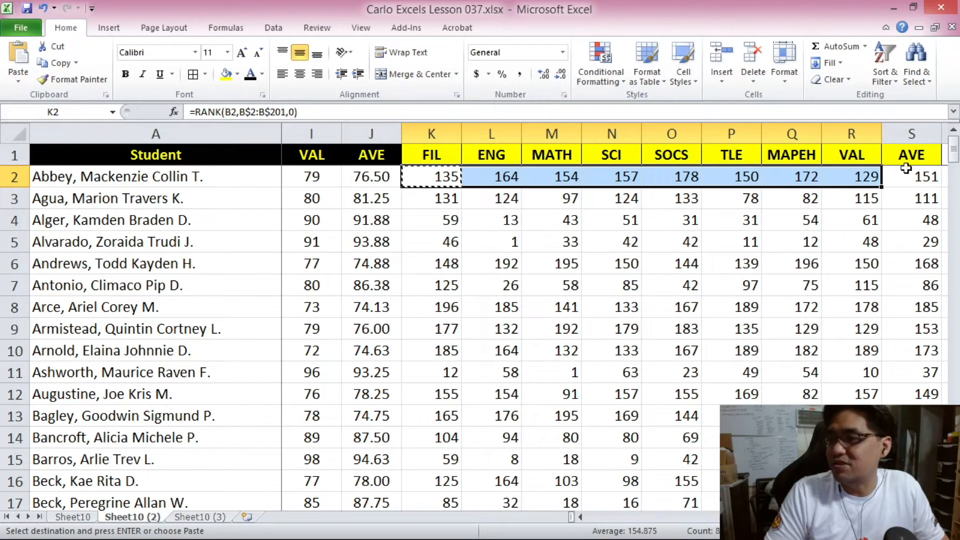
left_click(925, 179)
left_click_drag(955, 157, 948, 176)
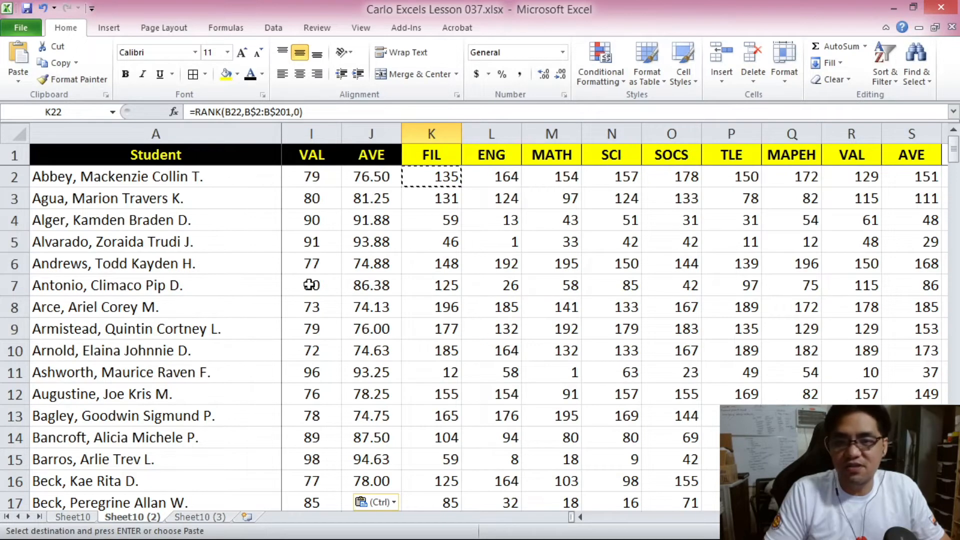
Examine the subject and average ranks of the students in rows 5 and 28, ending back at K2.
left_click_drag(149, 241, 790, 244)
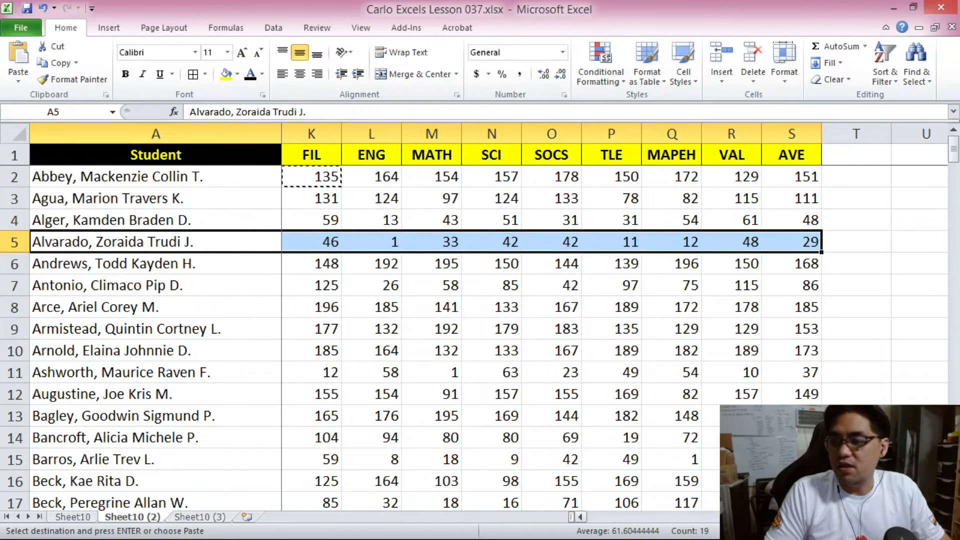
left_click(580, 517)
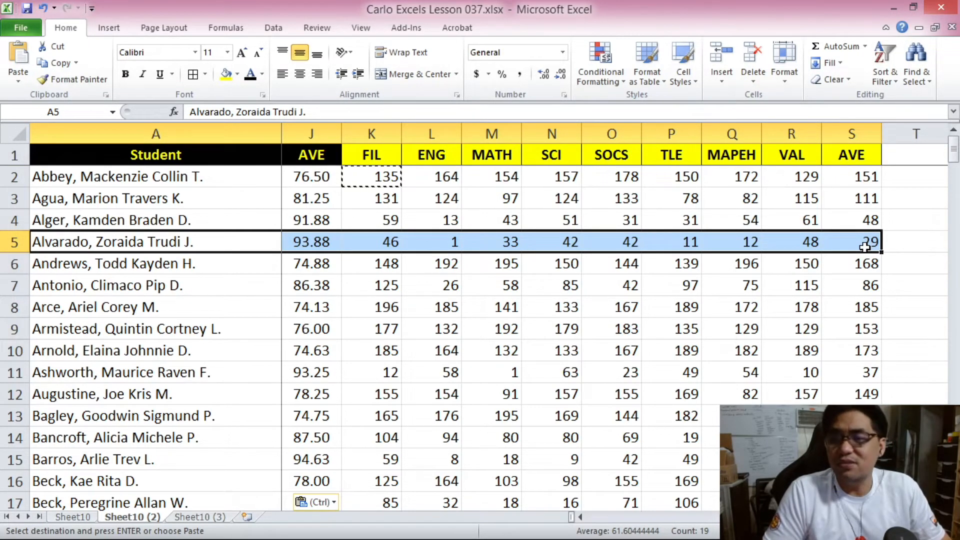
left_click_drag(955, 155, 956, 191)
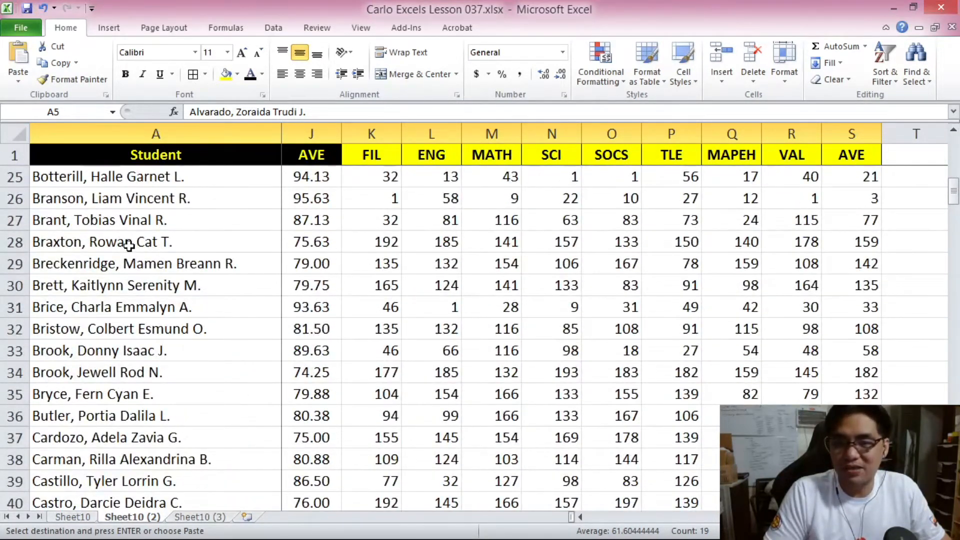
left_click(148, 245)
left_click_drag(345, 242, 856, 245)
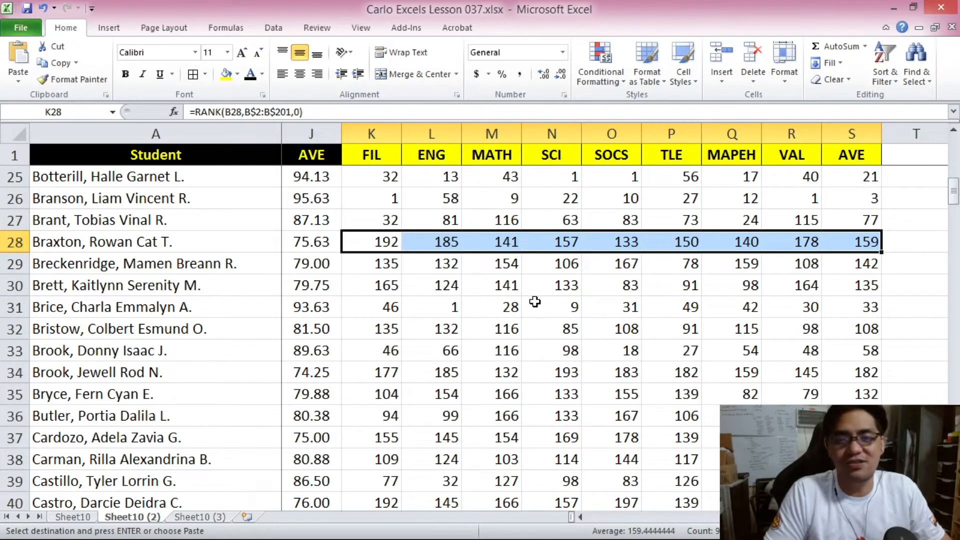
left_click(440, 300)
left_click_drag(953, 198, 953, 153)
left_click(379, 181)
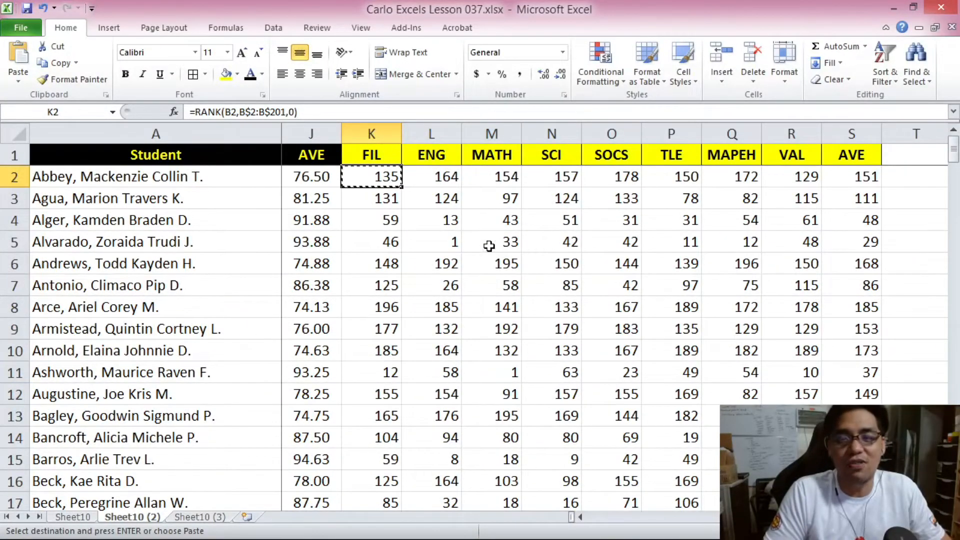
Switch to Sheet10 (3) and compare the students' AVE grades with their entries in the Status column.
key("ctrl+Page_Down")
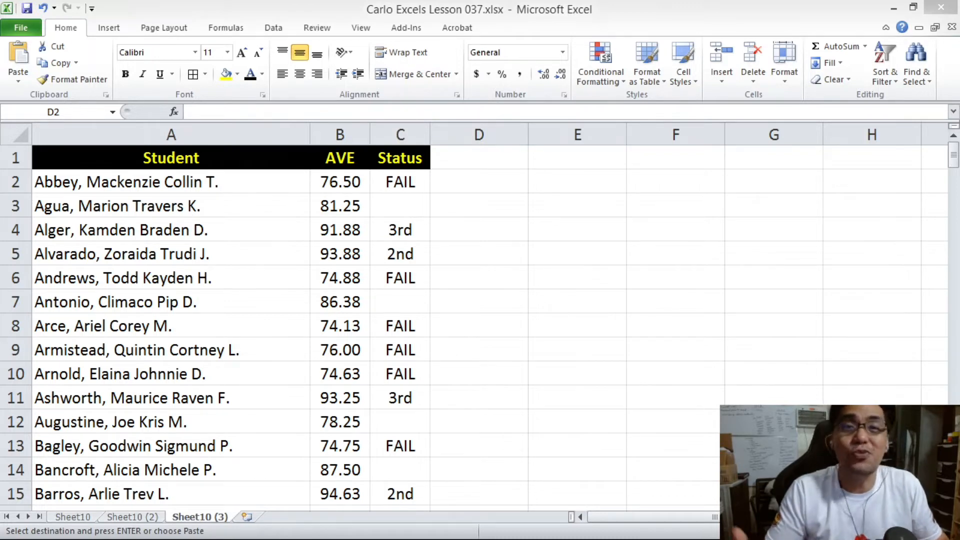
left_click(350, 189)
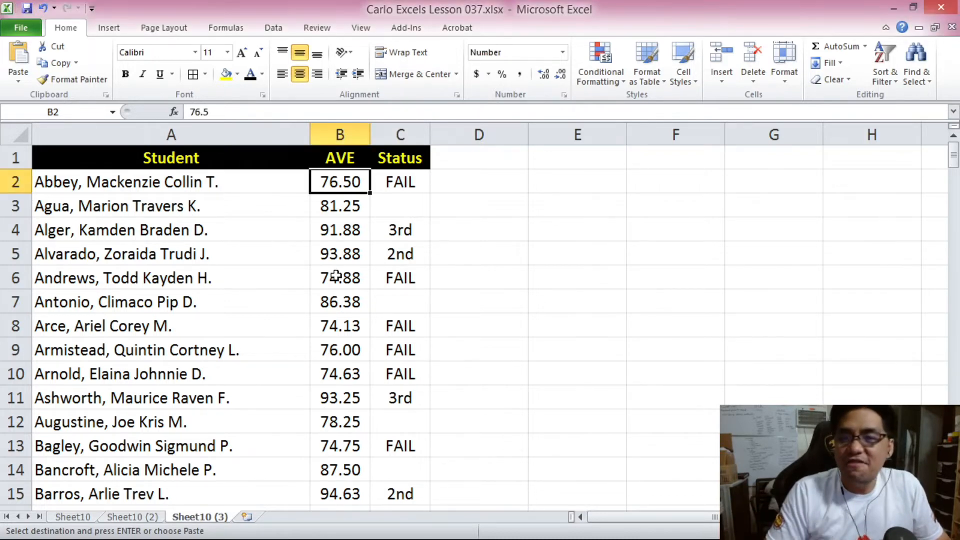
left_click(351, 228)
left_click(347, 180)
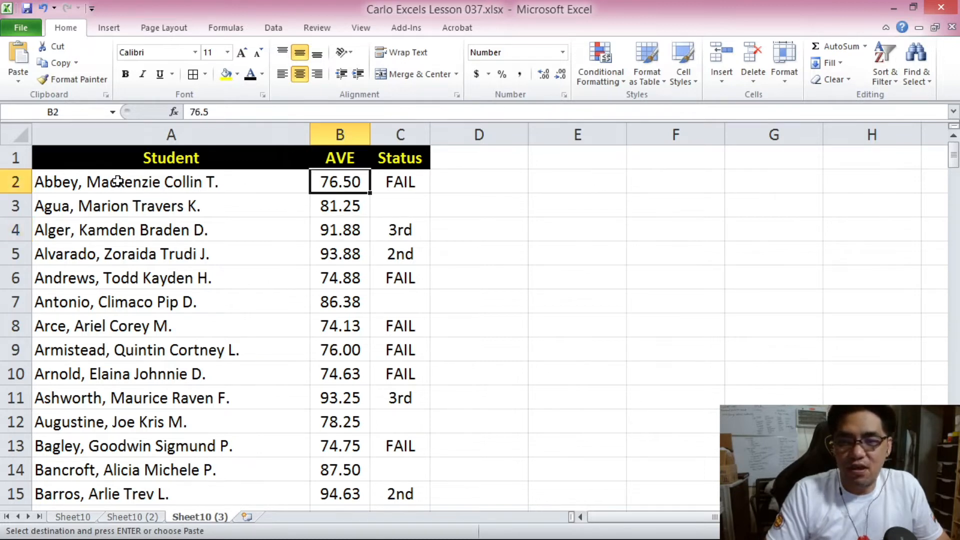
left_click(116, 181)
left_click(333, 182)
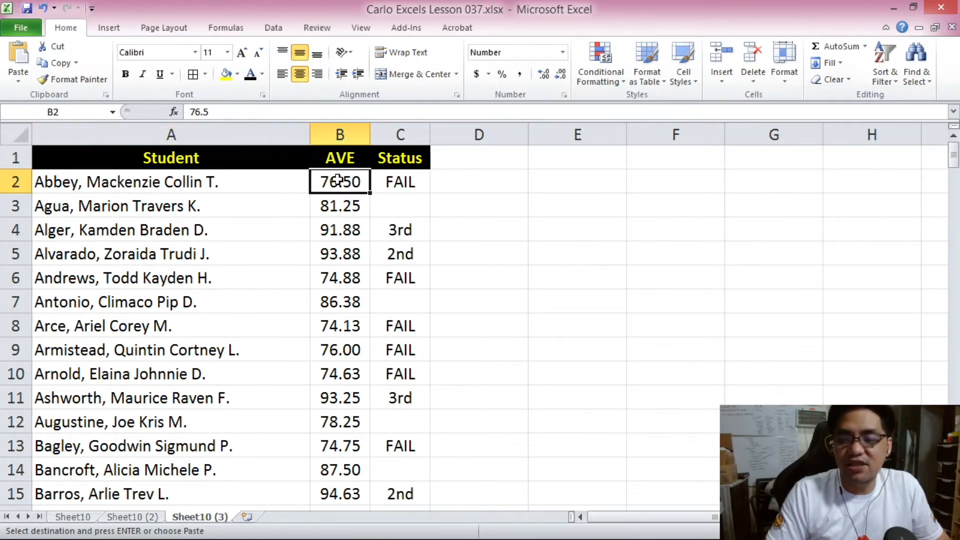
left_click(399, 183)
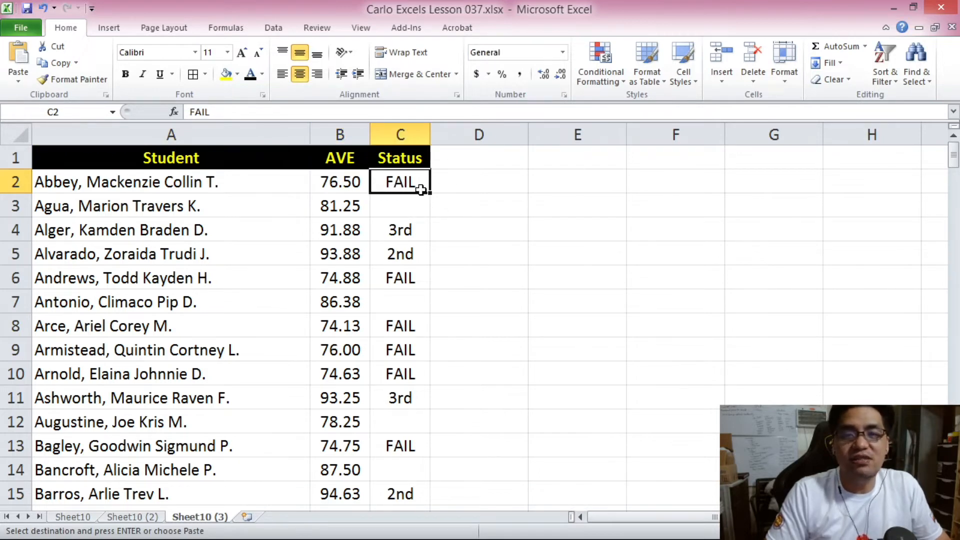
left_click(335, 183)
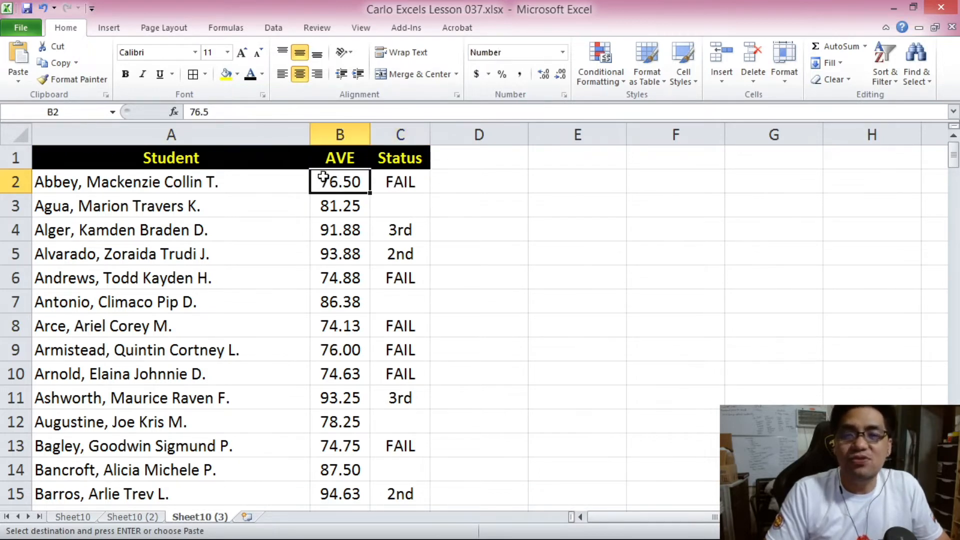
left_click(245, 184)
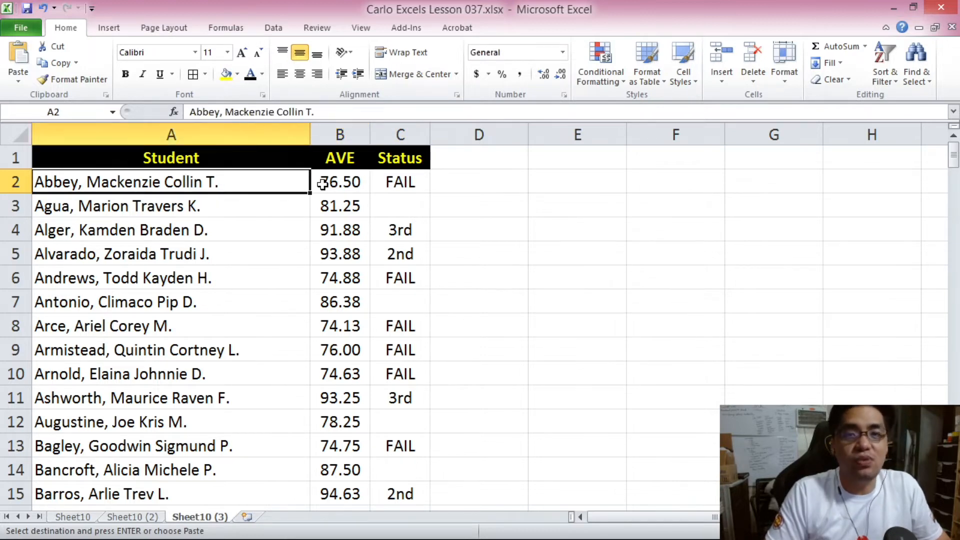
left_click(396, 183)
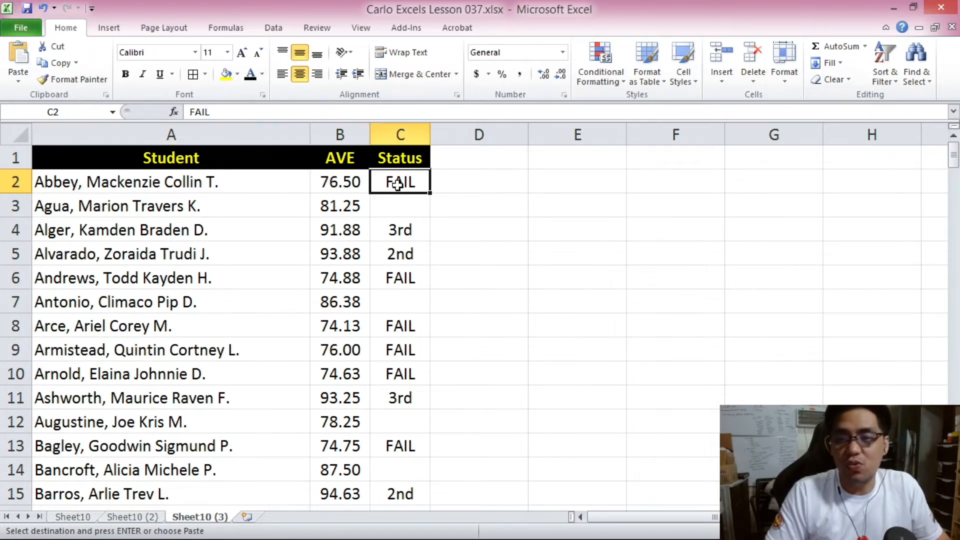
left_click(407, 231)
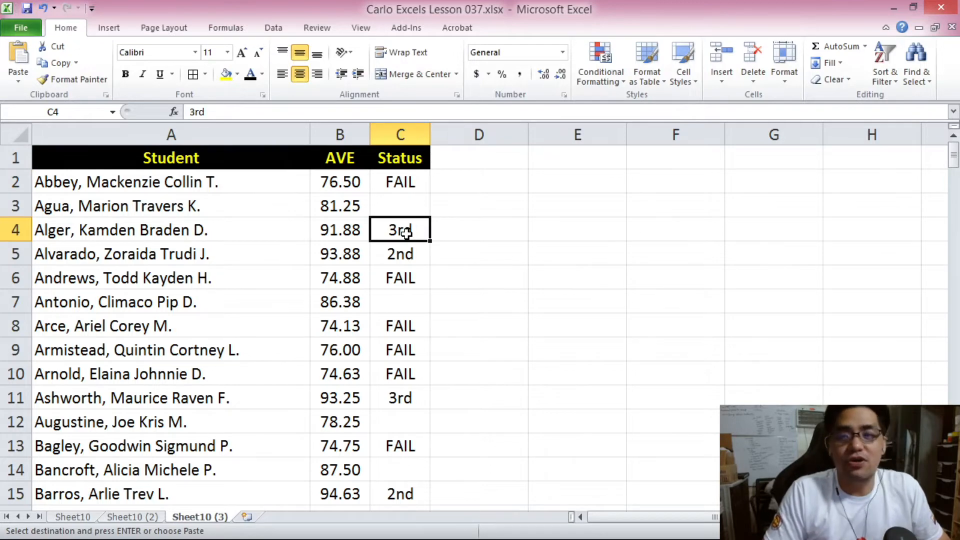
Examine the 2nd and 1st entries in the Status column against the students' averages, ending back at the list's start.
left_click(405, 253)
scroll(405, 253, "down", 16)
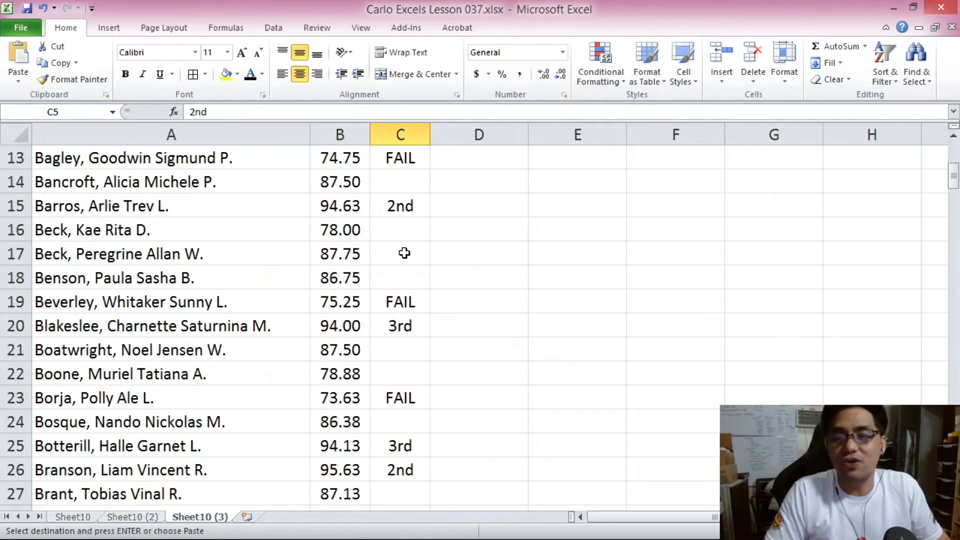
scroll(404, 253, "down", 3)
scroll(414, 285, "up", 2)
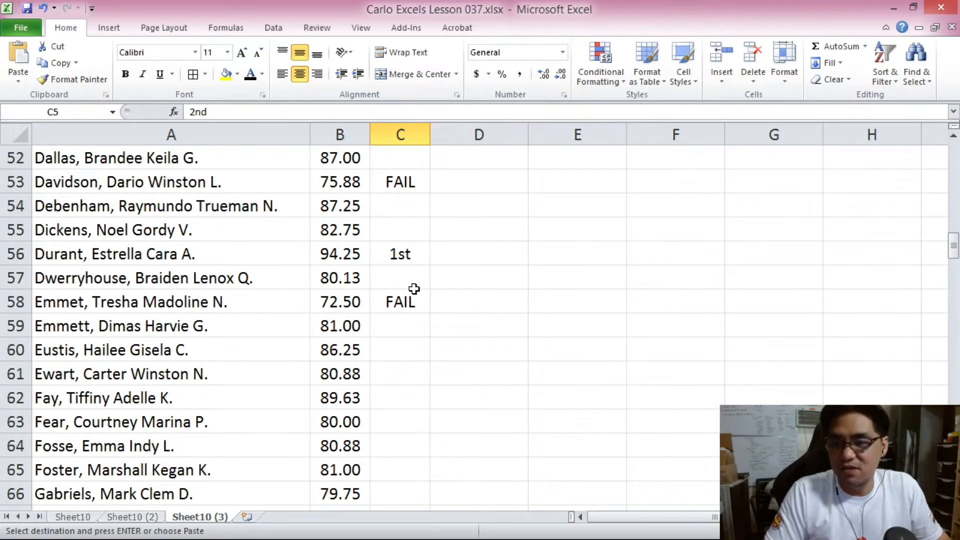
left_click(405, 255)
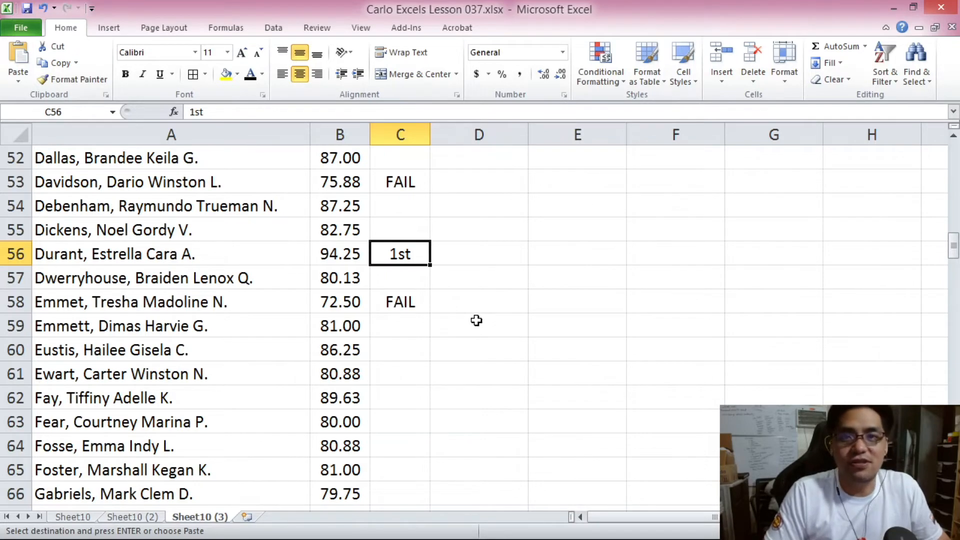
left_click_drag(954, 245, 952, 125)
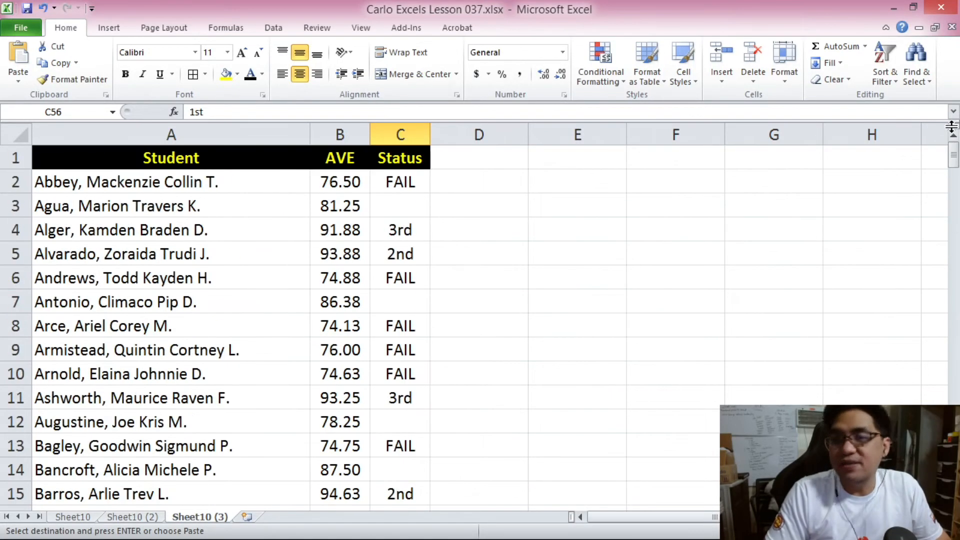
Sort the whole student table by AVE from highest to lowest.
left_click(335, 212)
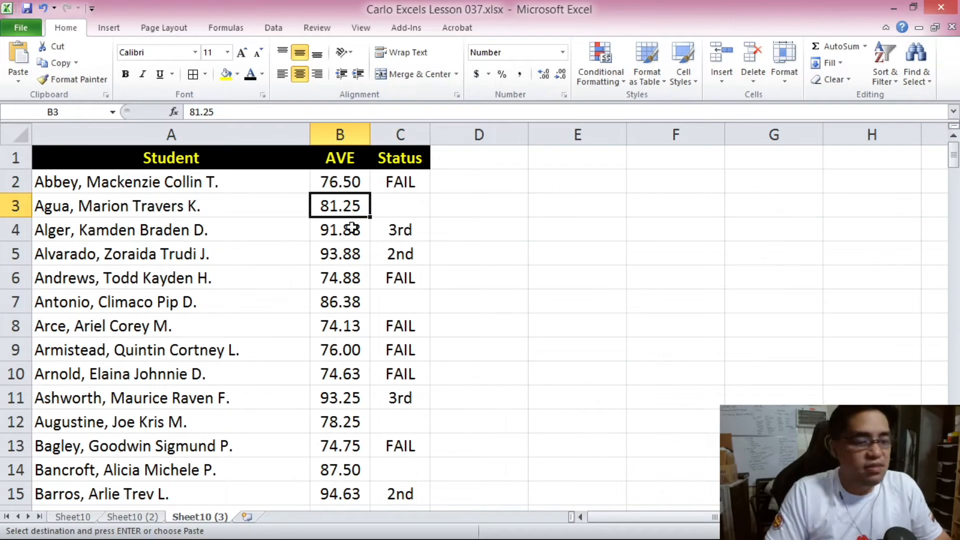
key("ctrl+a")
left_click(273, 28)
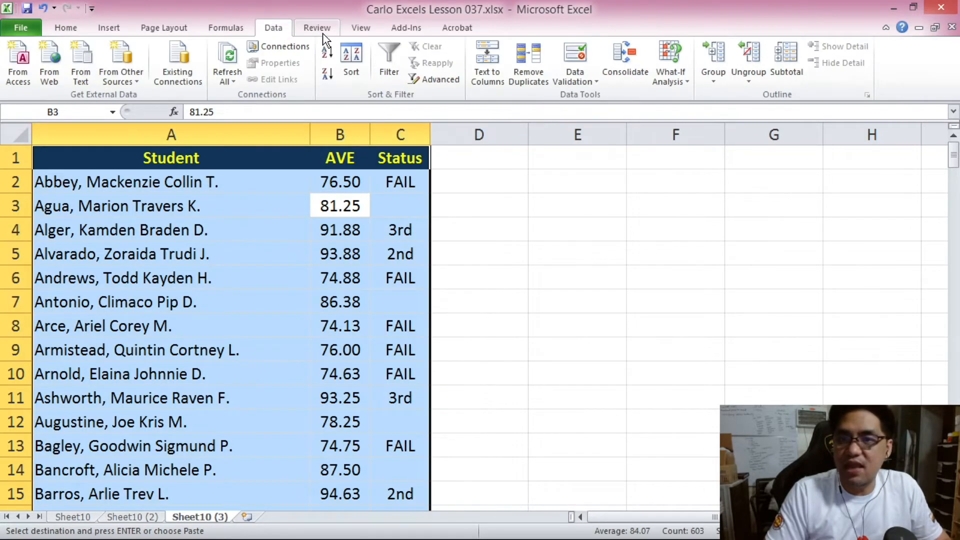
left_click(328, 76)
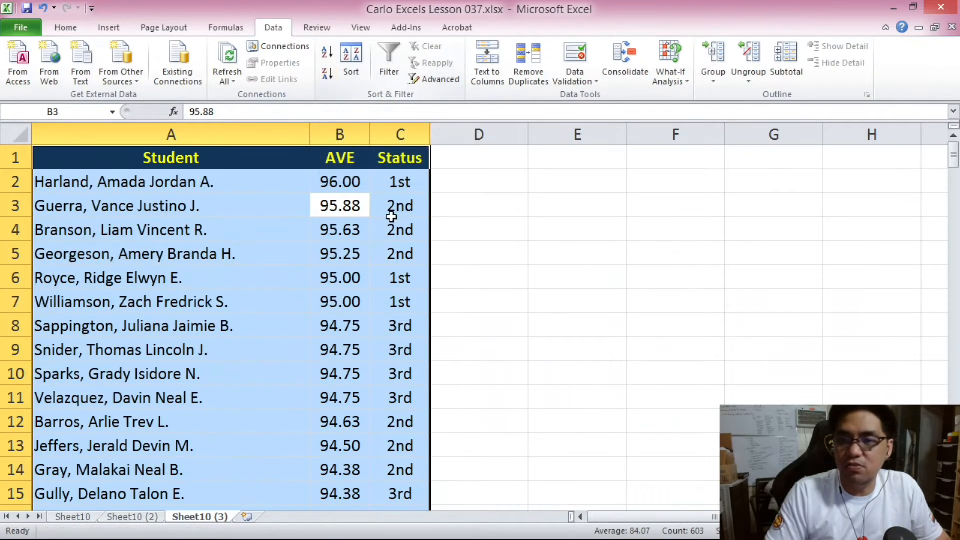
Compare the highest AVE grades in the sorted list with the matching Status entries from row 2 downward.
left_click(342, 183)
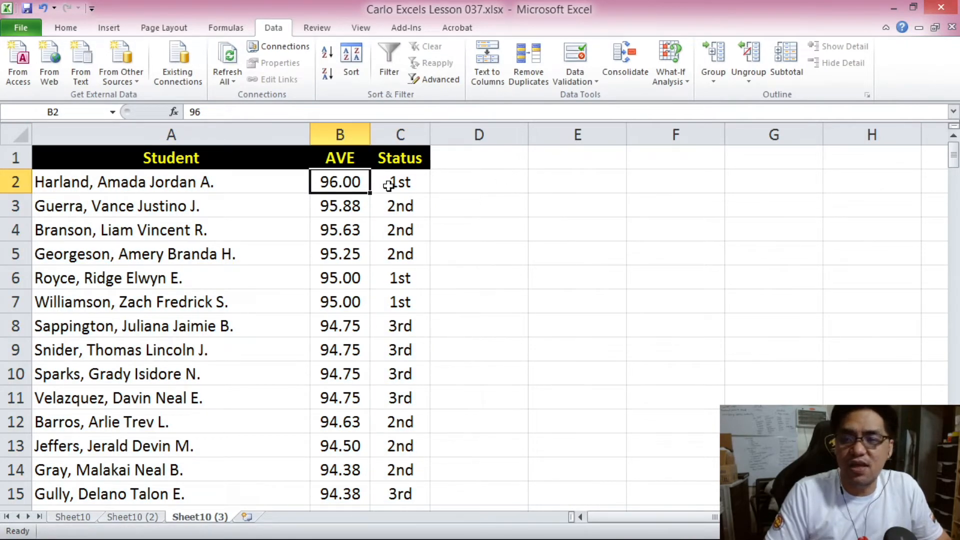
left_click_drag(355, 189, 340, 395)
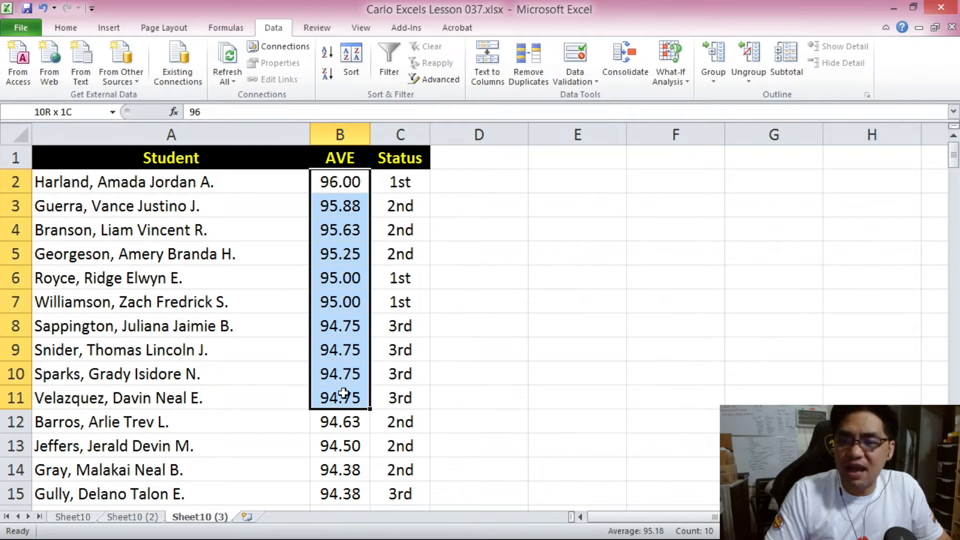
left_click_drag(405, 181, 404, 441)
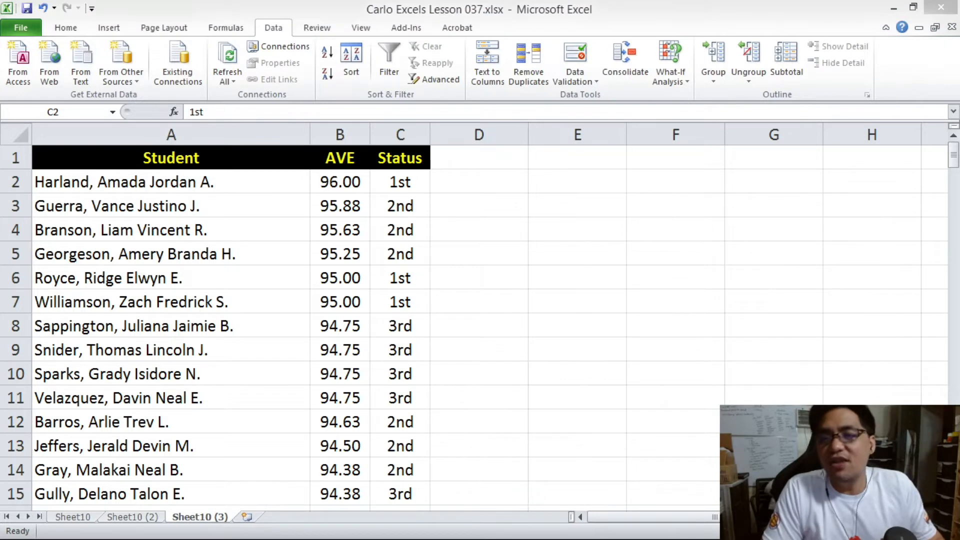
left_click(352, 183)
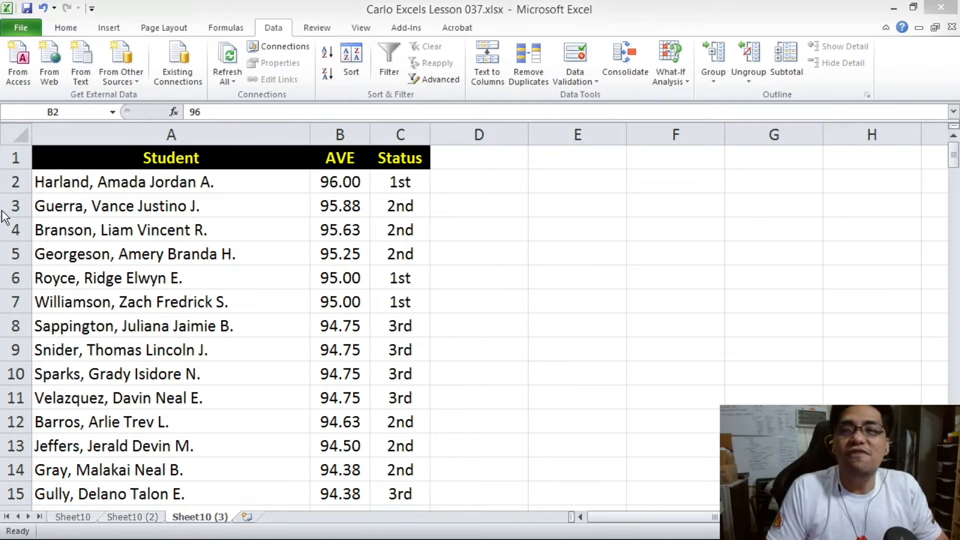
left_click(363, 190)
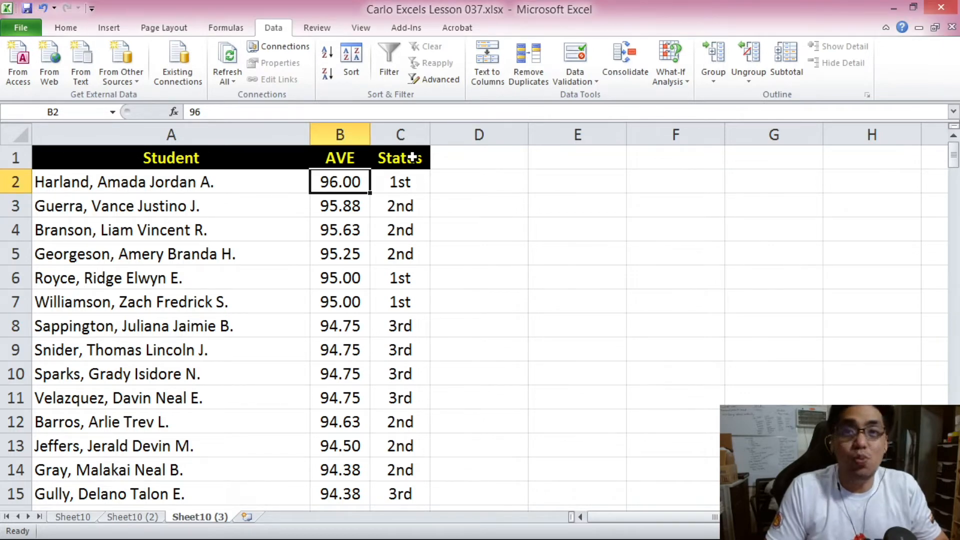
left_click(422, 183)
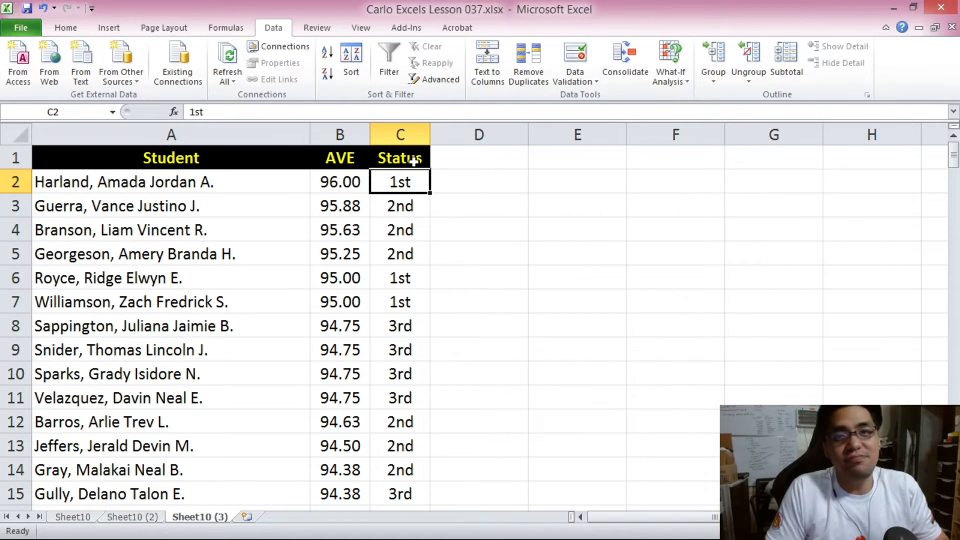
Insert a copy of the Status column as column D.
left_click(411, 135)
key("ctrl+c")
left_click(448, 134)
right_click(449, 136)
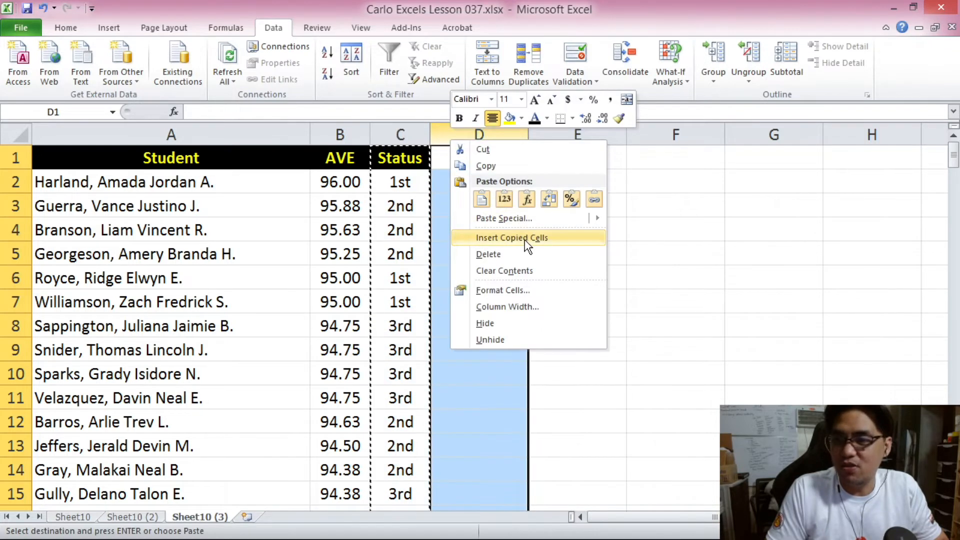
left_click(511, 238)
Rename the header of the duplicated column D as Weights and fit the column width to it.
left_click(458, 157)
type("Weights")
left_click(489, 220)
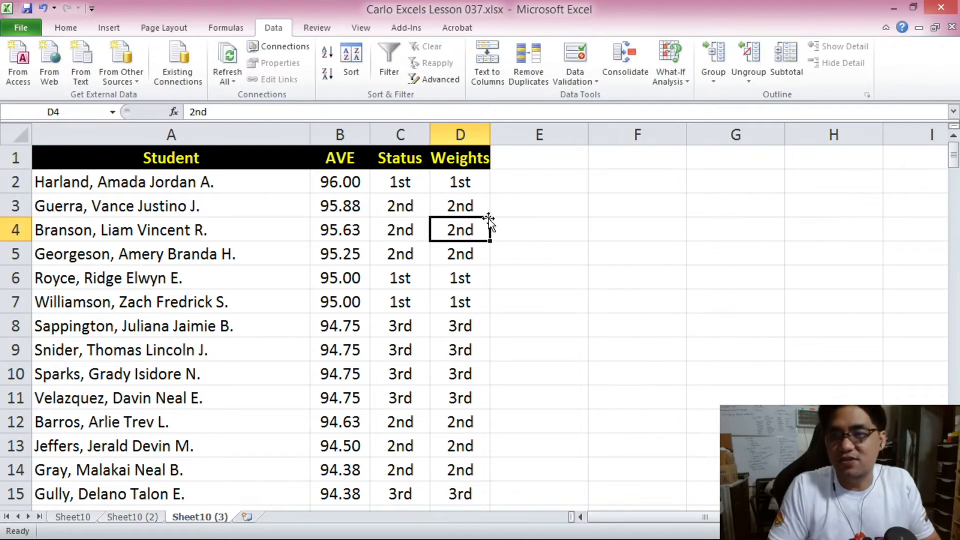
double_click(490, 134)
key("Up")
key("Up")
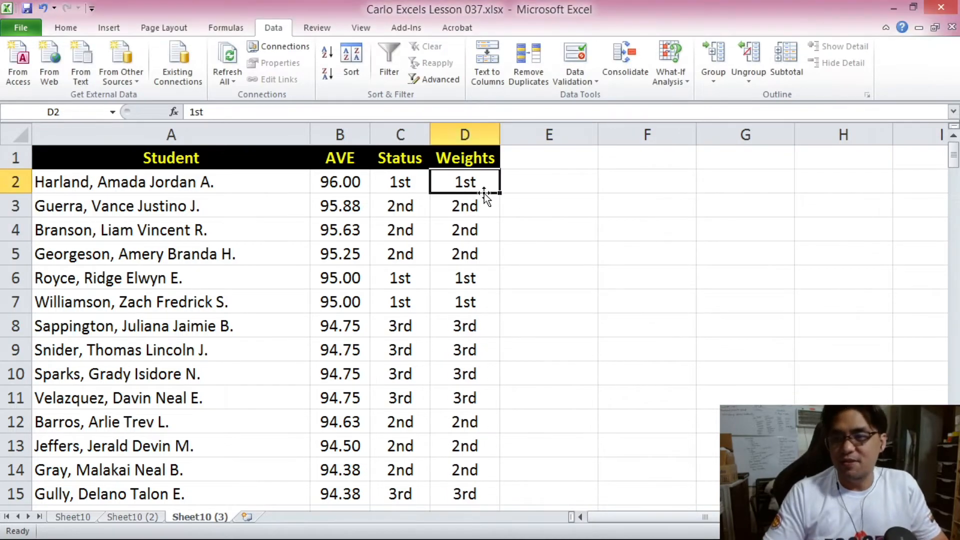
mouse_move(953, 156)
left_mouse_down()
mouse_move(954, 259)
mouse_move(950, 156)
left_mouse_up()
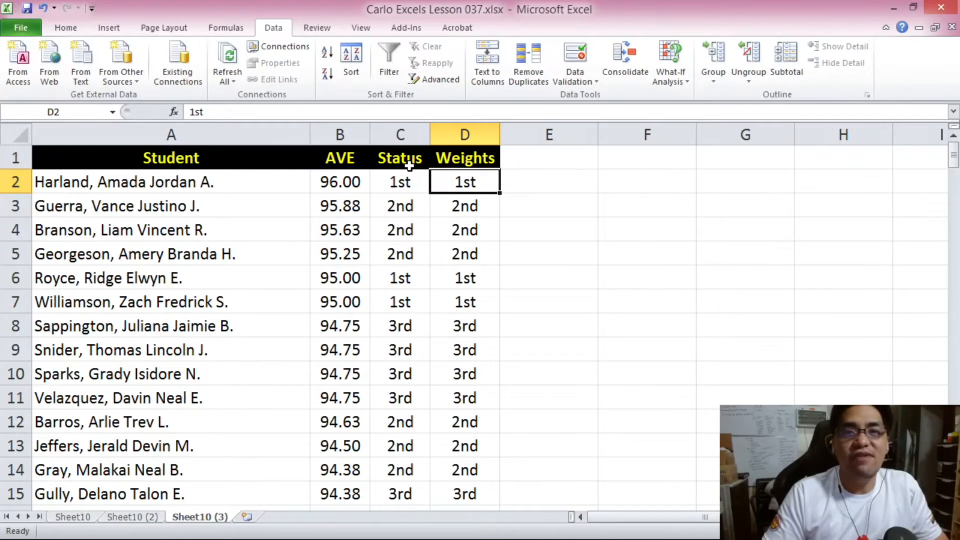
Start a status weight table in F2:G4 with 1st as 400, 2nd as 300 and 3rd as 200.
left_click(658, 188)
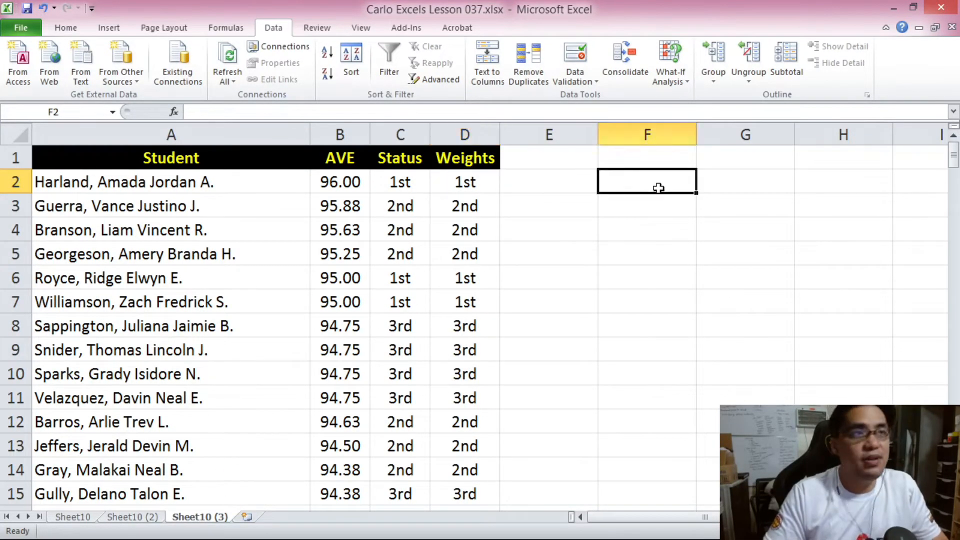
type("1st")
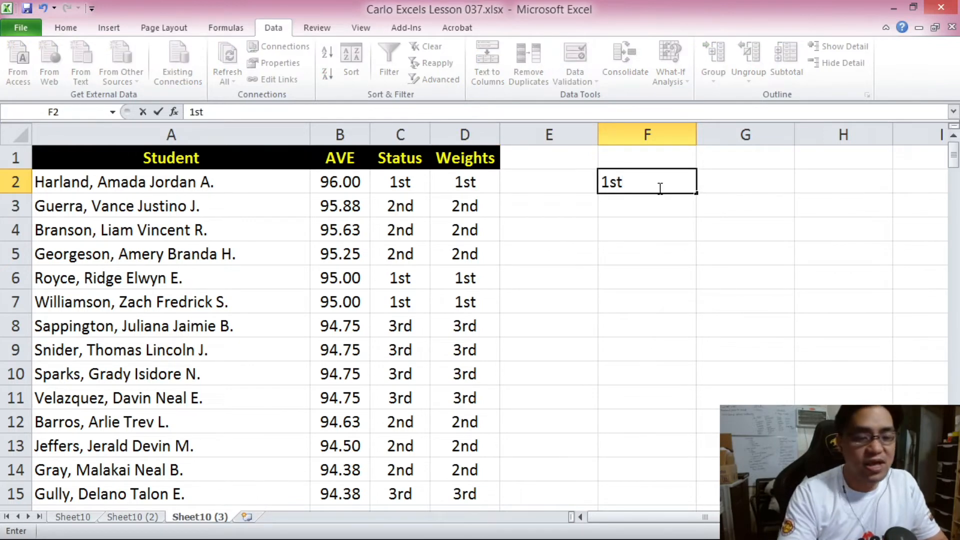
key("Tab")
type("400")
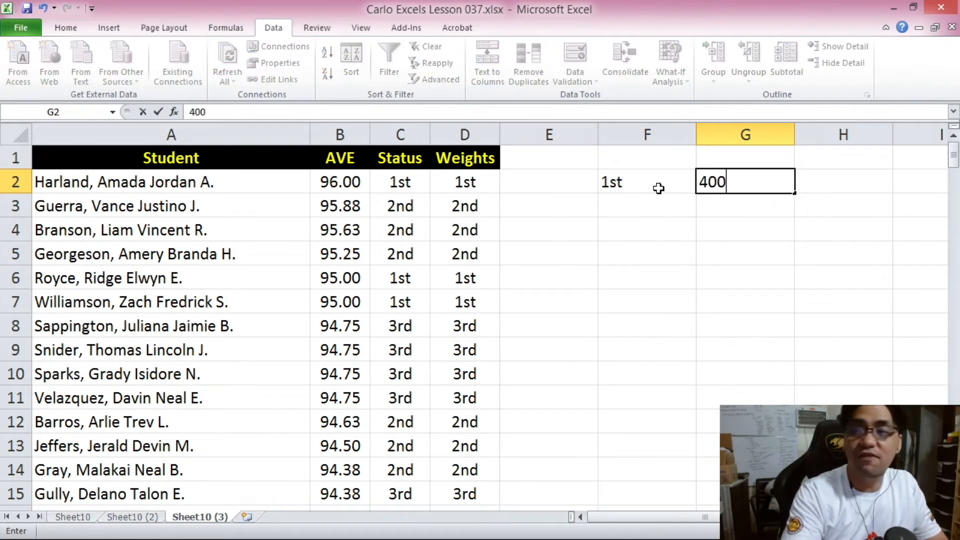
key("Return")
type("2nd")
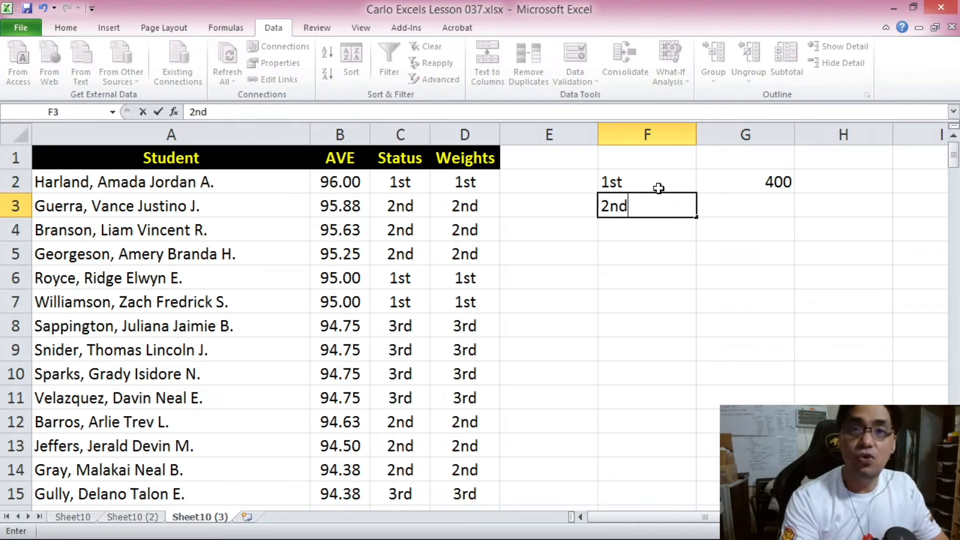
key("Tab")
type("300")
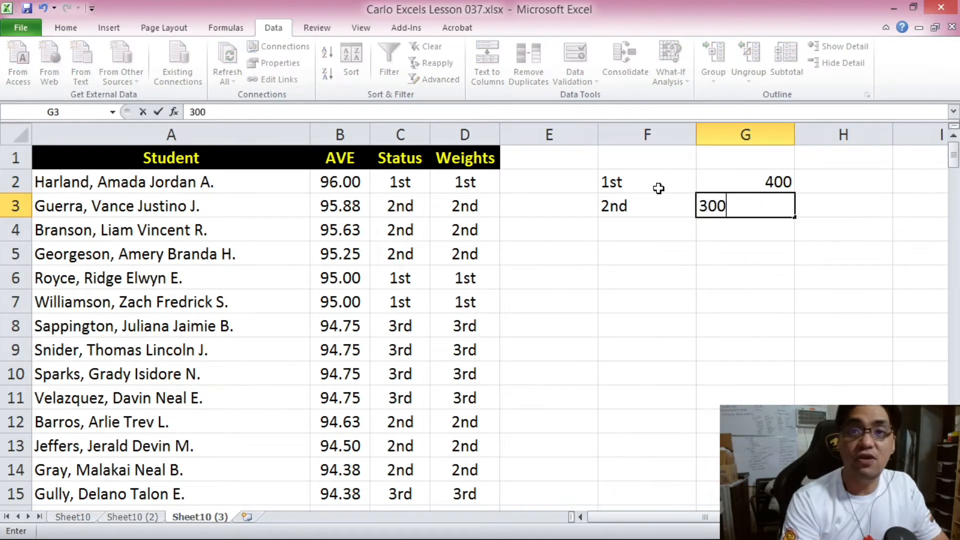
key("Return")
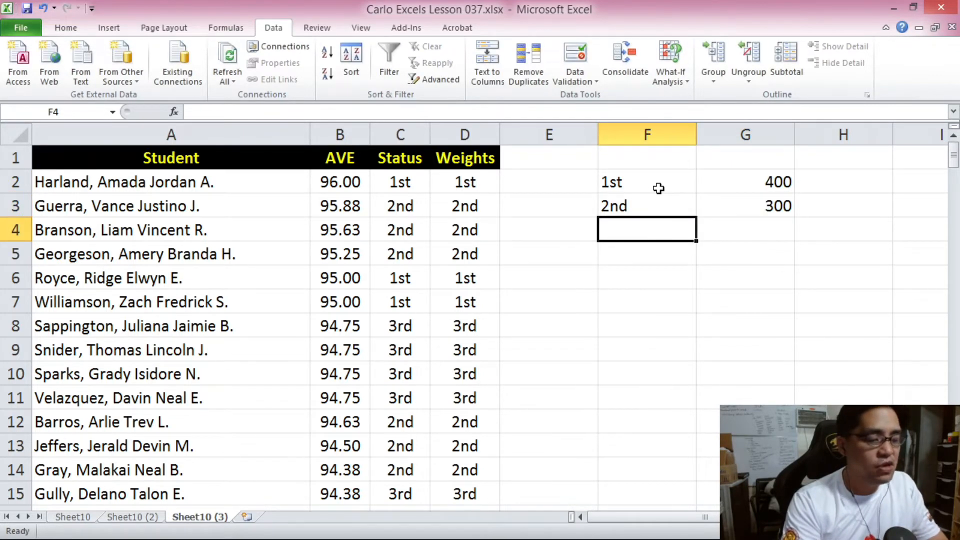
type("3rd")
key("Tab")
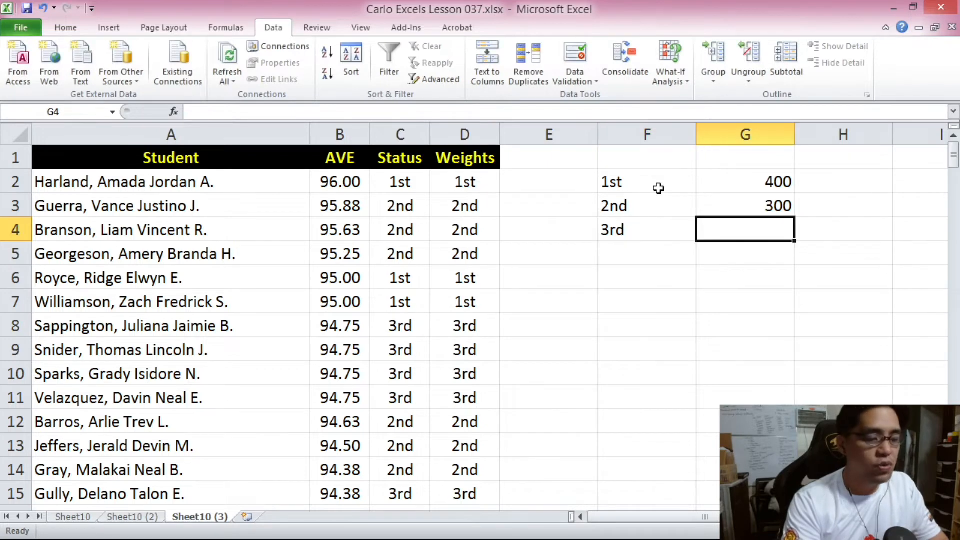
type("200")
key("Return")
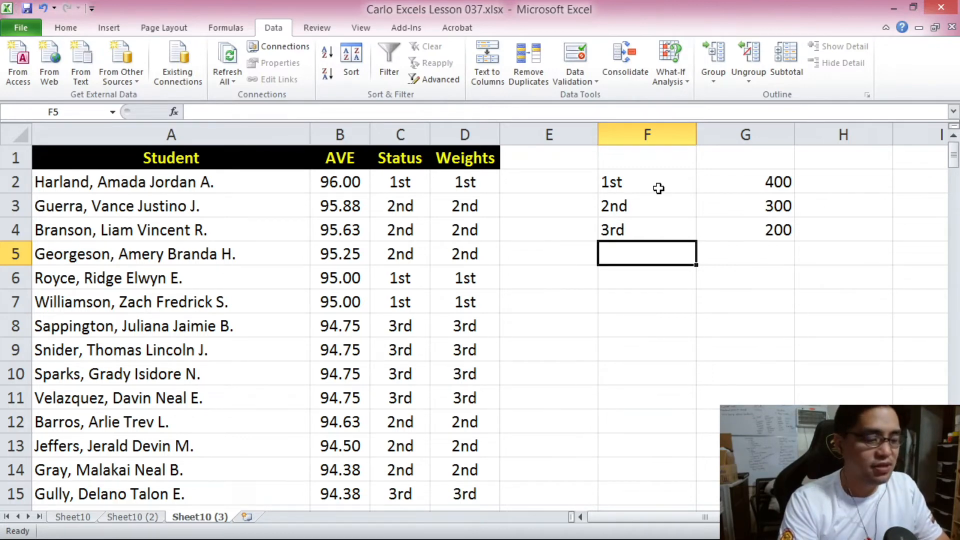
Enter --- as text in F5 with a weight of 100 in G5.
type("---")
key("Return")
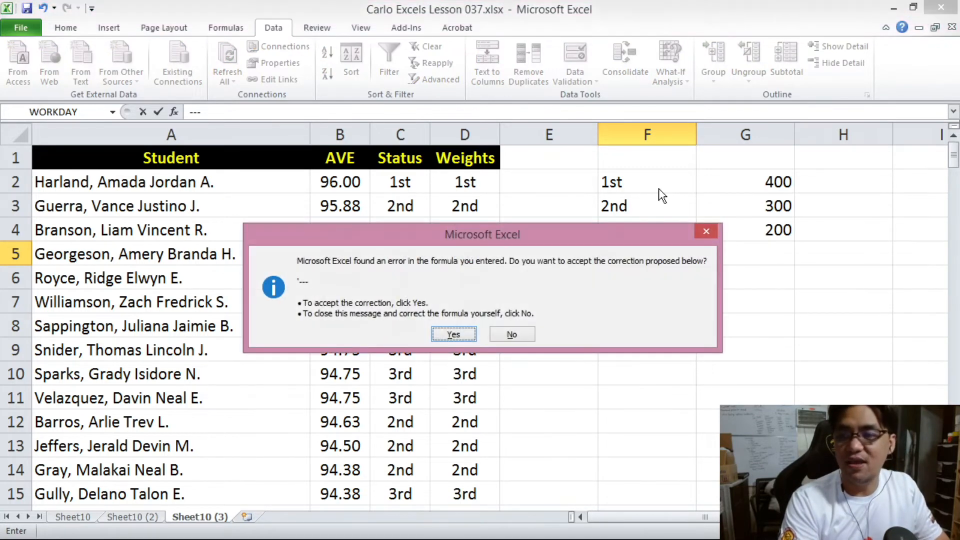
key("n")
left_click(492, 333)
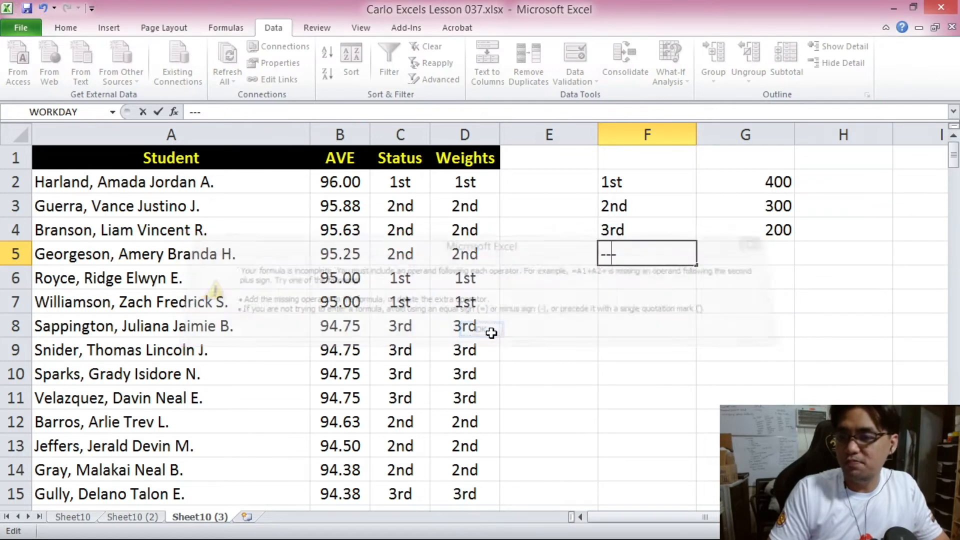
key("Return")
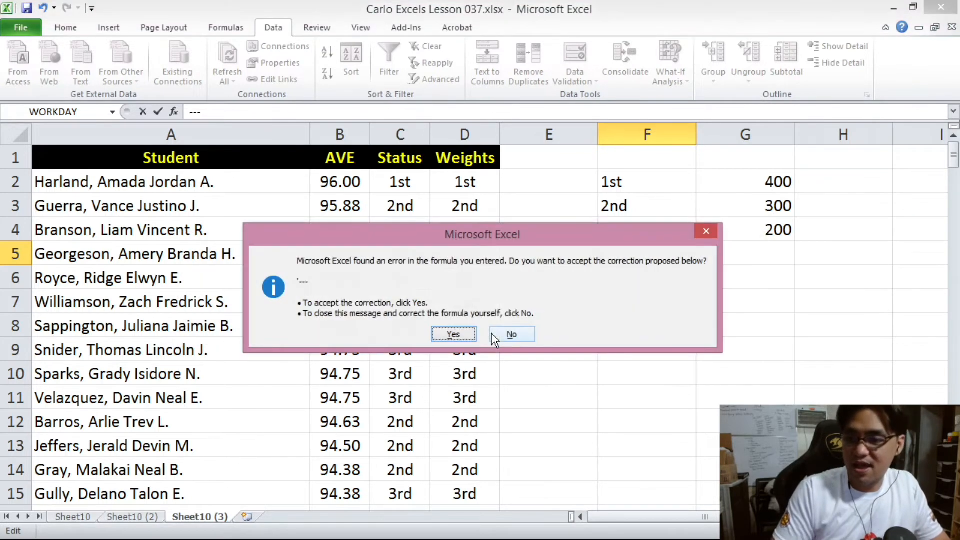
left_click(454, 334)
type("100")
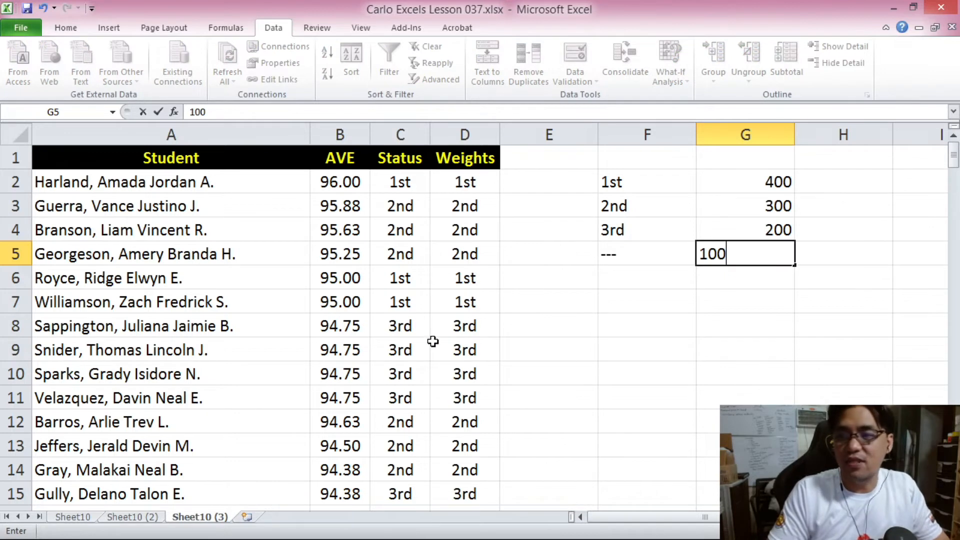
Complete the weight table with FAIL in F6 and a weight of 0 in G6.
left_click(642, 277)
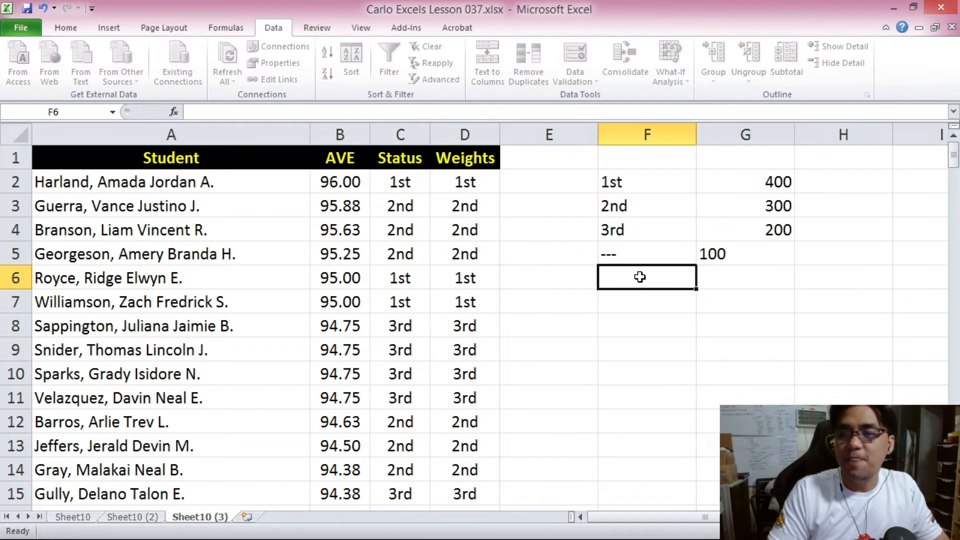
type("FAIL")
key("Tab")
type("0")
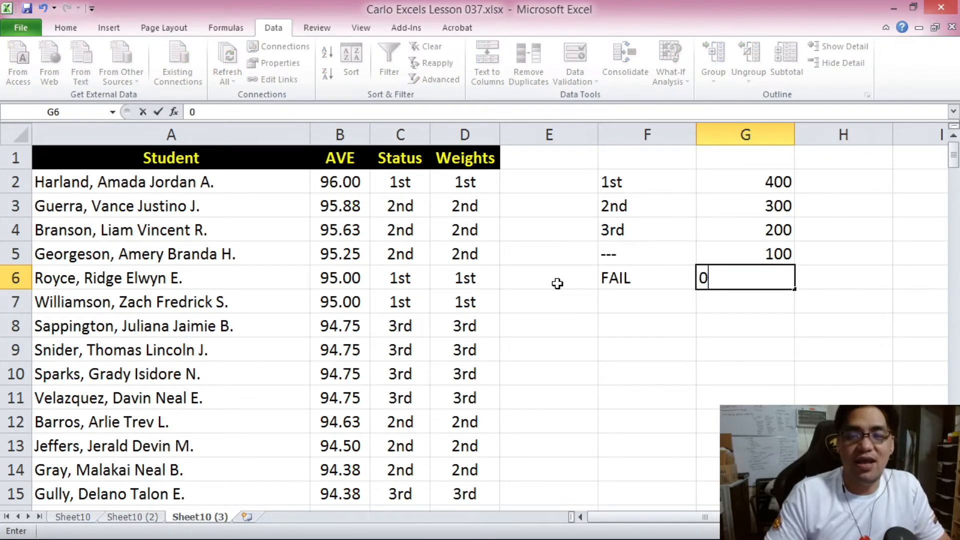
left_click(701, 340)
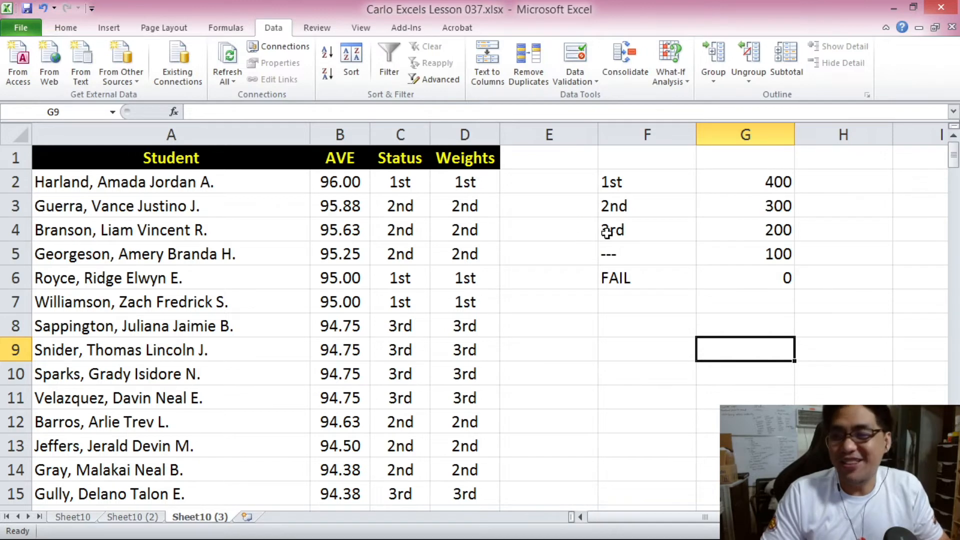
Replace every 1st in the Weights range D2:D201 with 400.
left_click(481, 181)
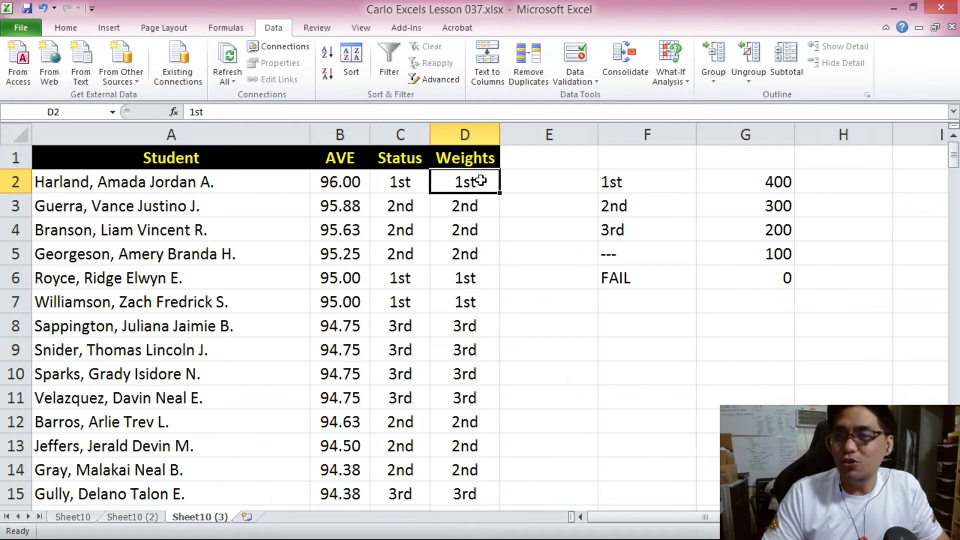
left_click_drag(953, 152, 953, 159)
left_click(483, 493, "shift")
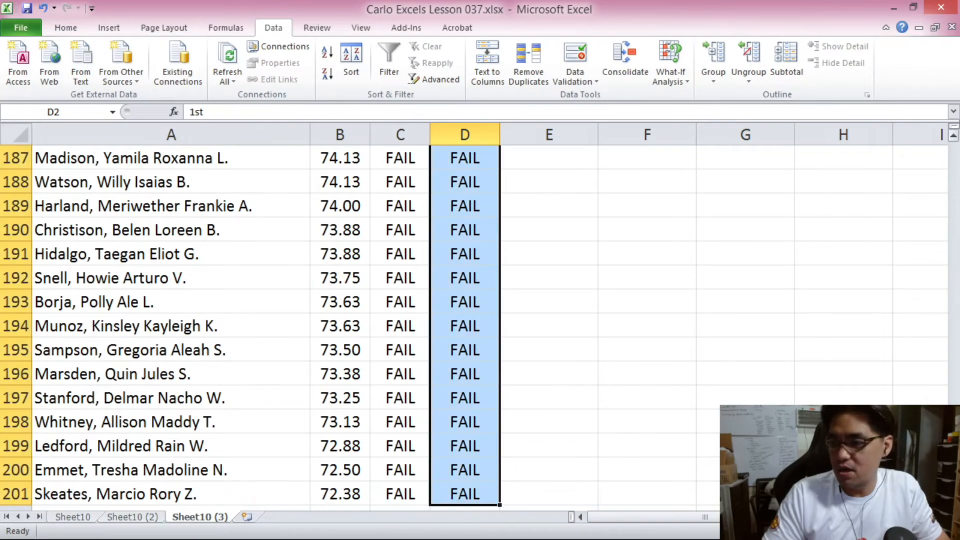
scroll(475, 400, "up", 20)
scroll(470, 320, "down", 1)
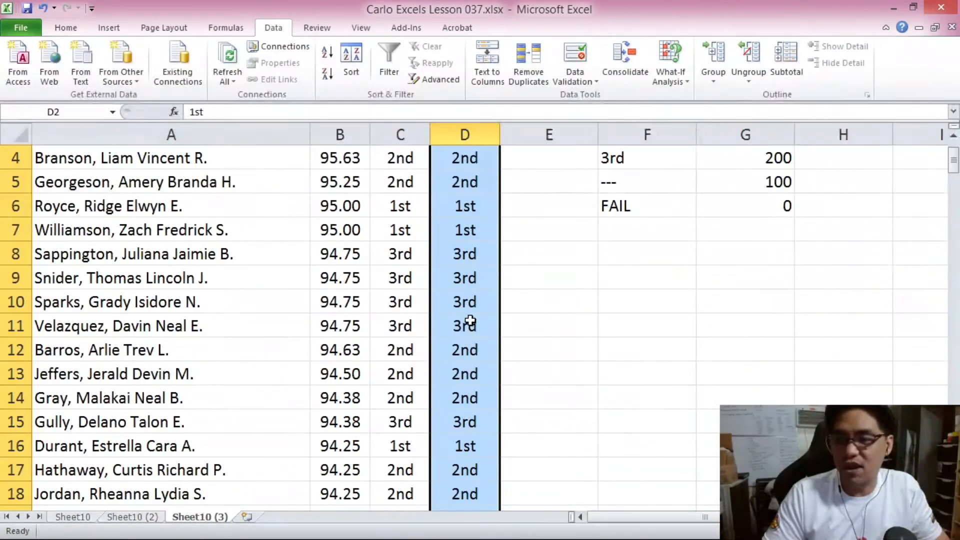
scroll(470, 320, "up", 1)
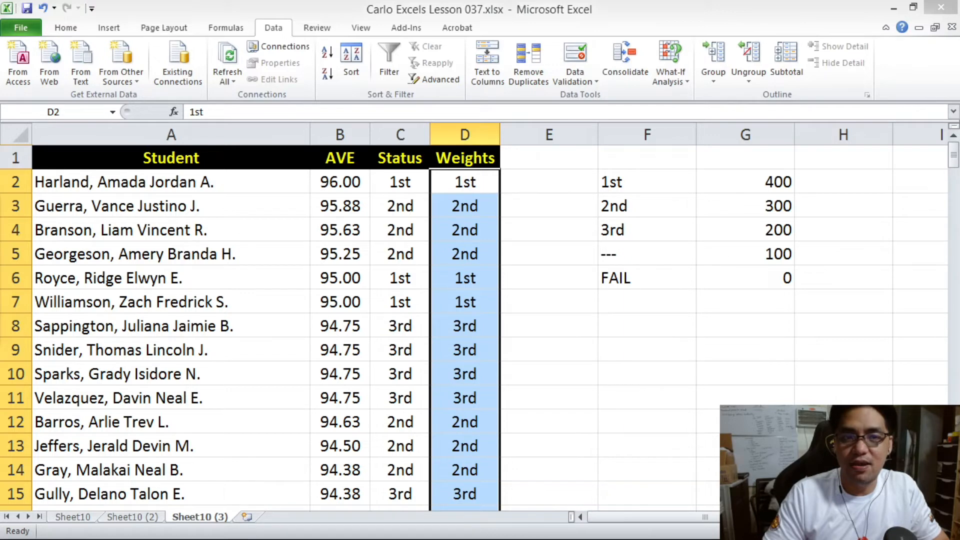
key("ctrl+h")
left_click_drag(266, 208, 241, 173)
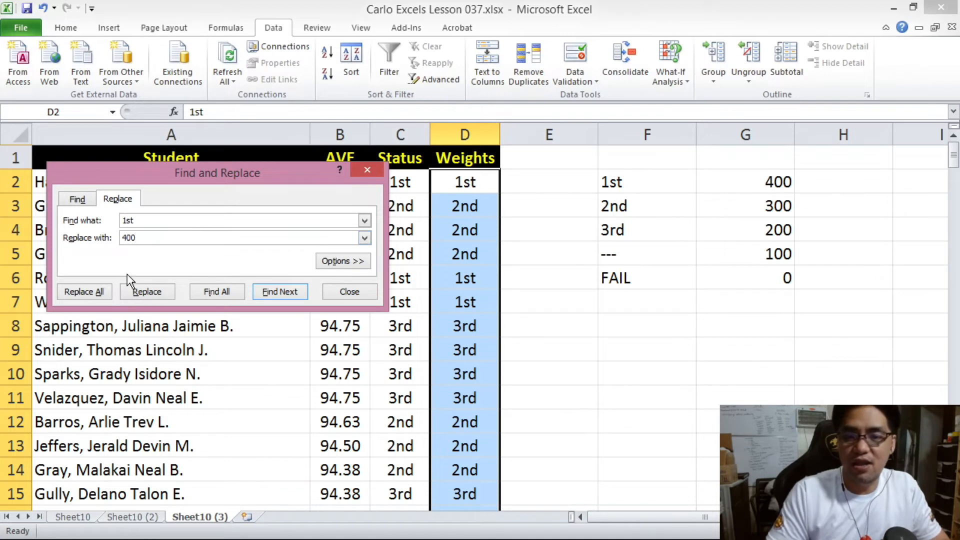
left_click(100, 291)
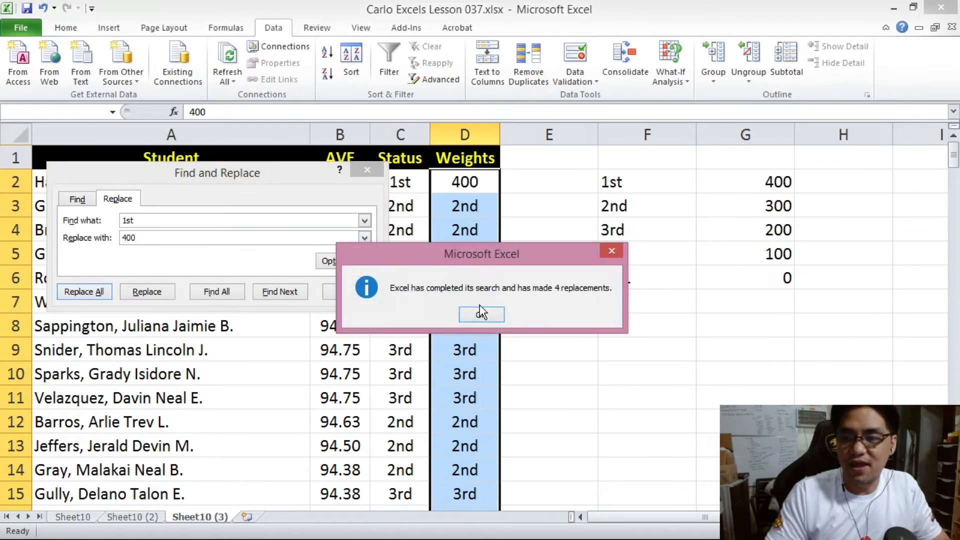
left_click(481, 314)
Replace every 2nd in the selected Weights cells with 300.
double_click(139, 220)
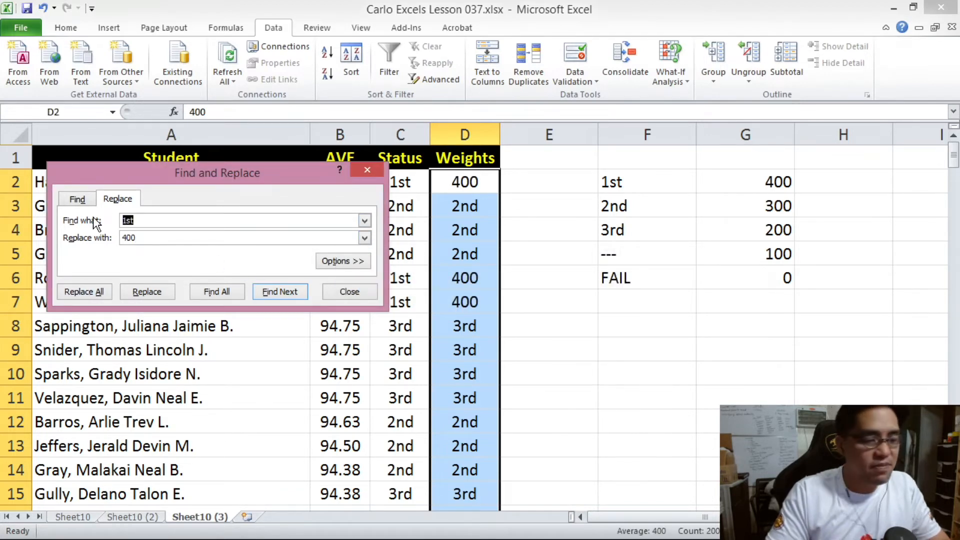
key("Tab")
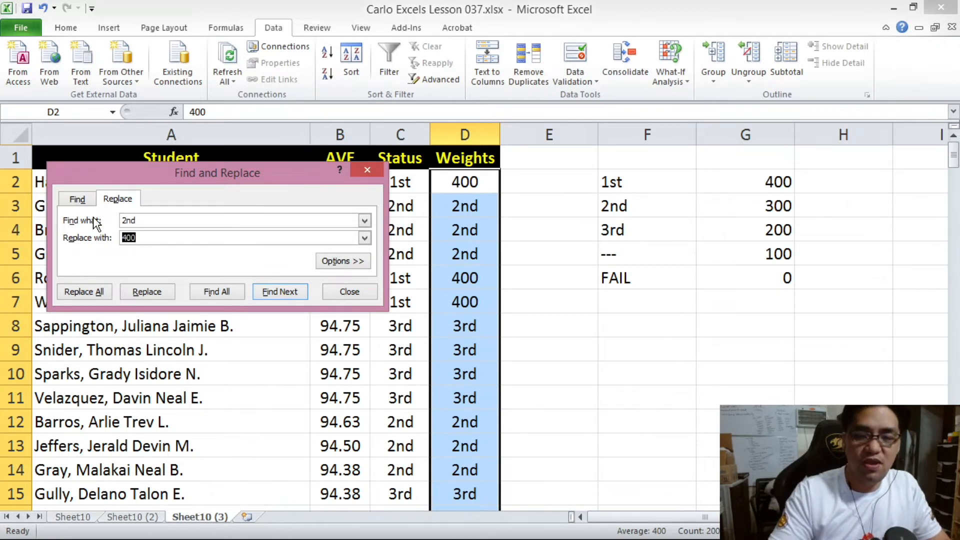
type("3")
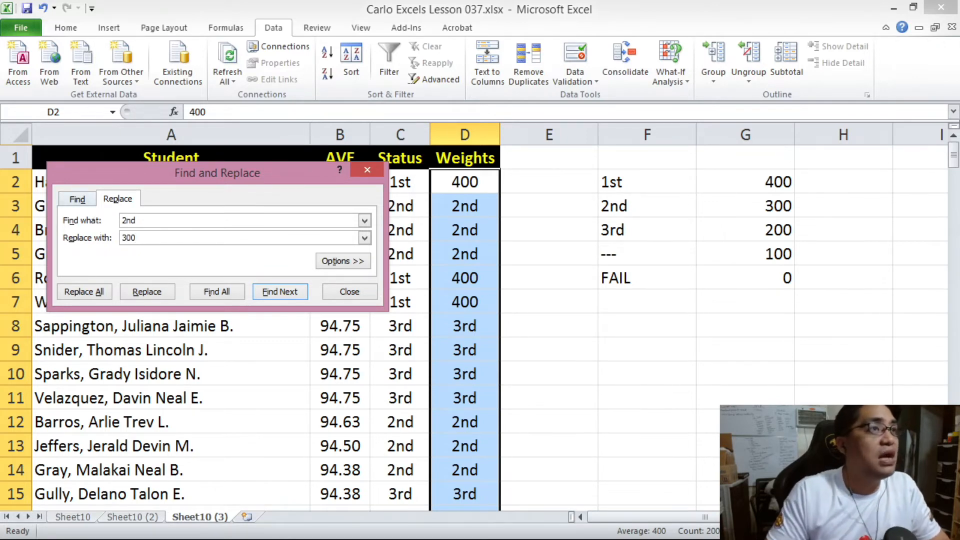
left_click(106, 299)
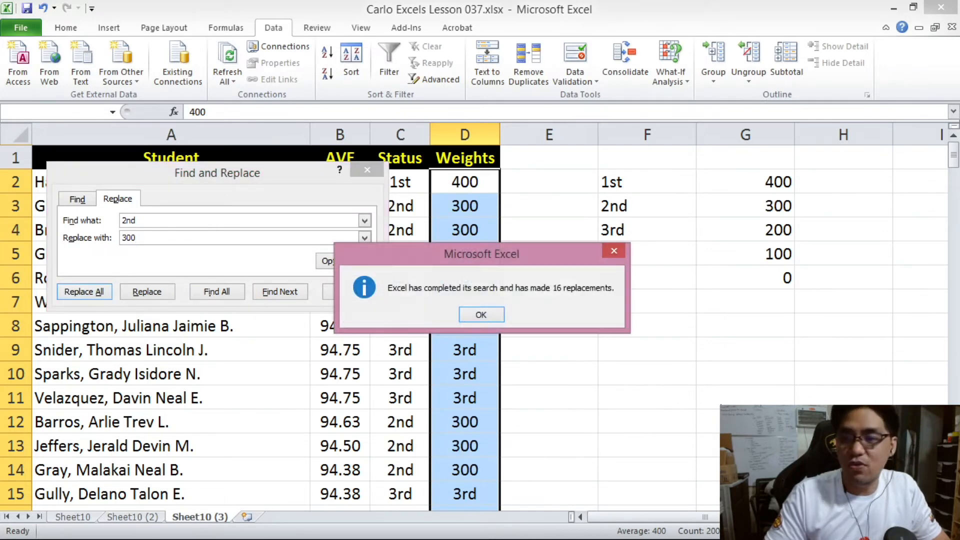
left_click(485, 315)
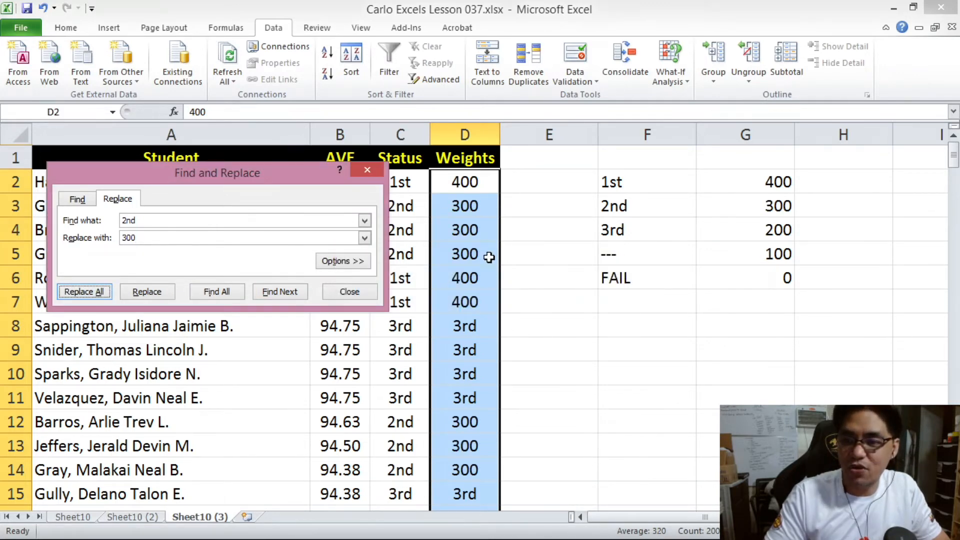
Replace every 3rd in the selected Weights cells with 200.
left_click_drag(133, 222, 95, 221)
type("3rd")
key("Tab")
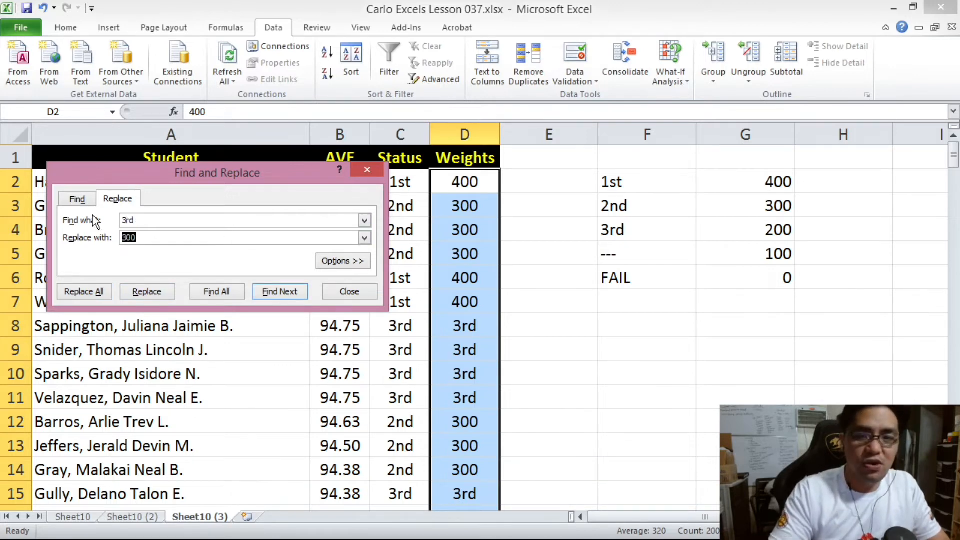
type("20")
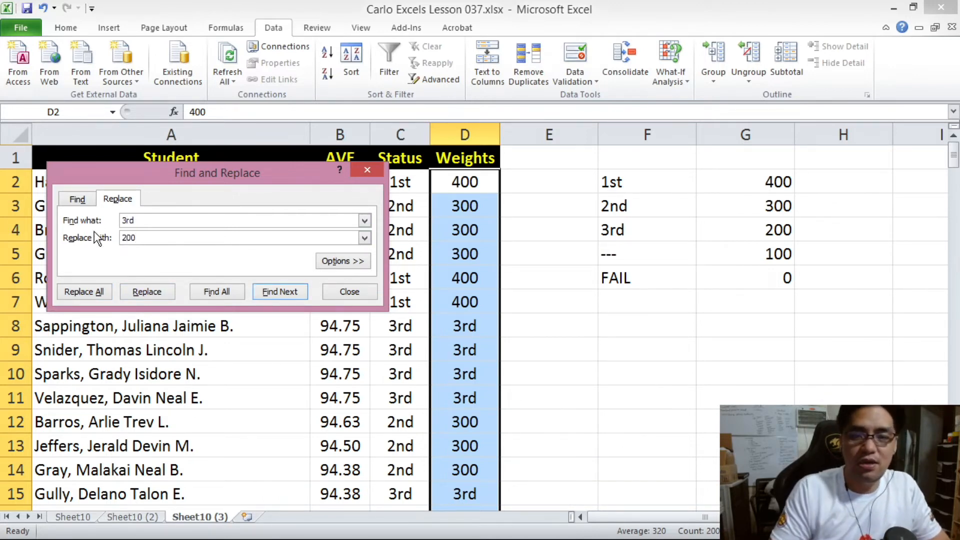
left_click(96, 292)
left_click(481, 314)
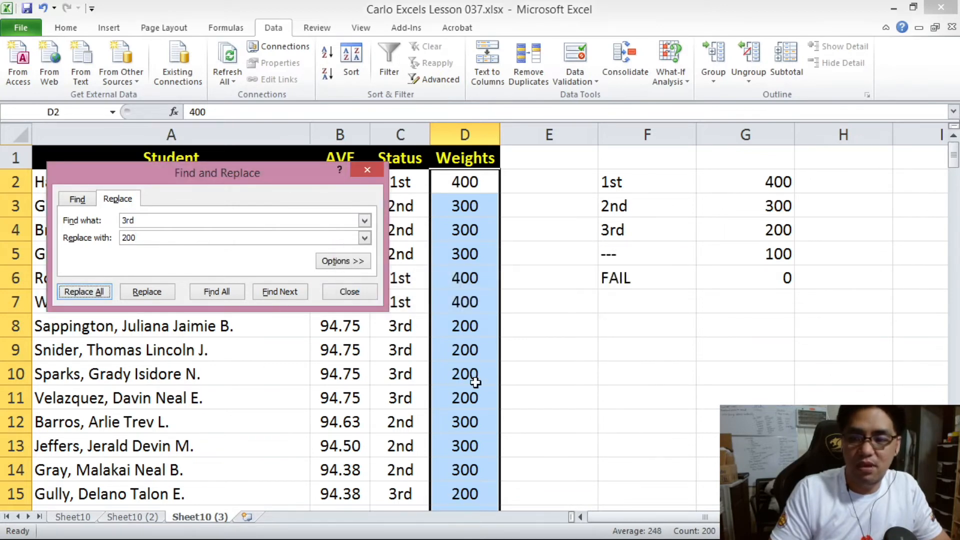
Replace the blank cells in the selected Weights range with 100 and close Find and Replace.
double_click(153, 239)
key("shift+Tab")
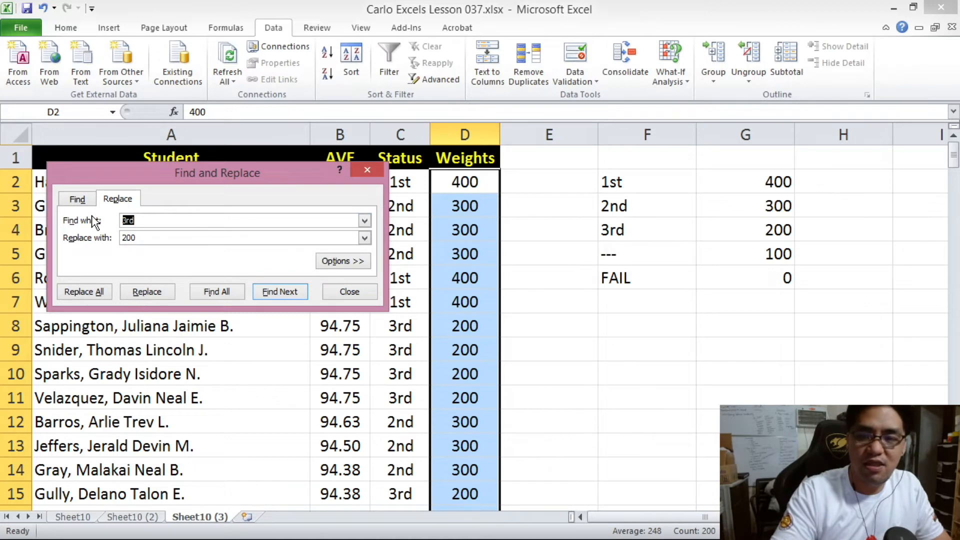
double_click(143, 235)
type("1")
left_click(91, 287)
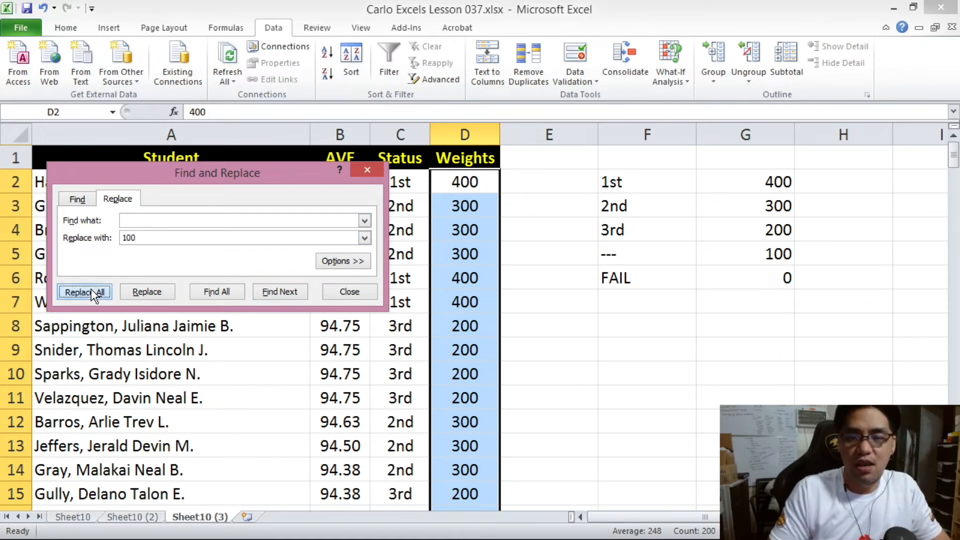
left_click(470, 310)
left_click(349, 292)
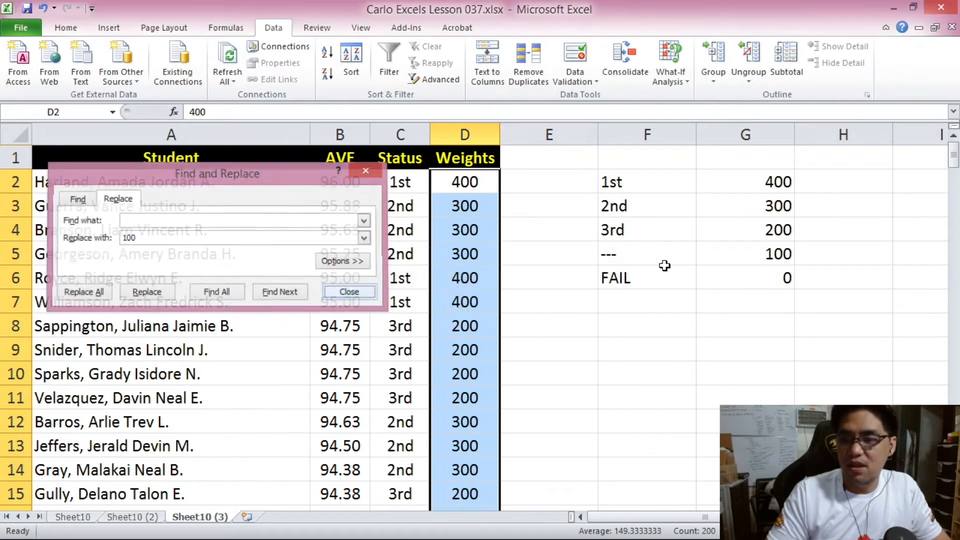
Compare the Status and Weights columns down the student list for the 1st, 2nd, 3rd and blank statuses.
left_click(507, 244)
left_click_drag(400, 184, 439, 187)
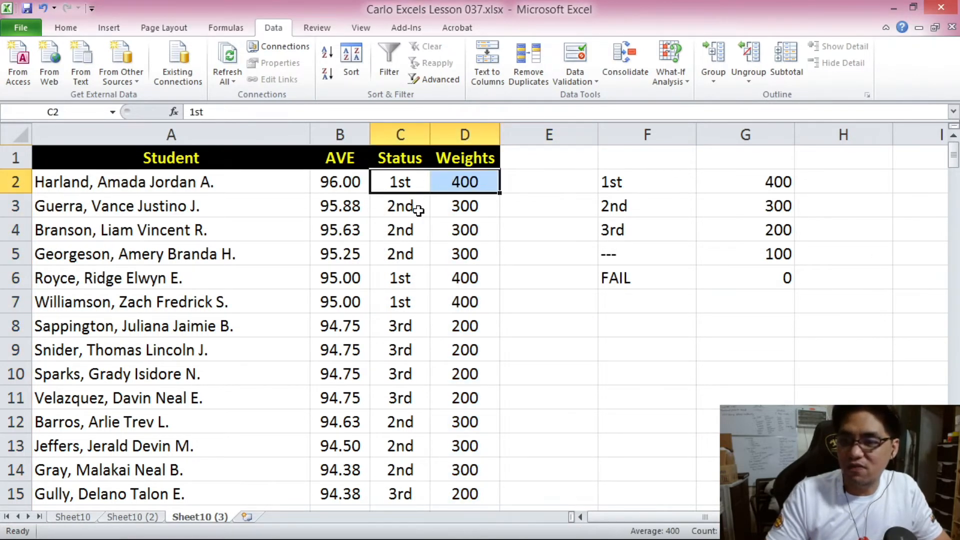
left_click_drag(402, 277, 454, 300)
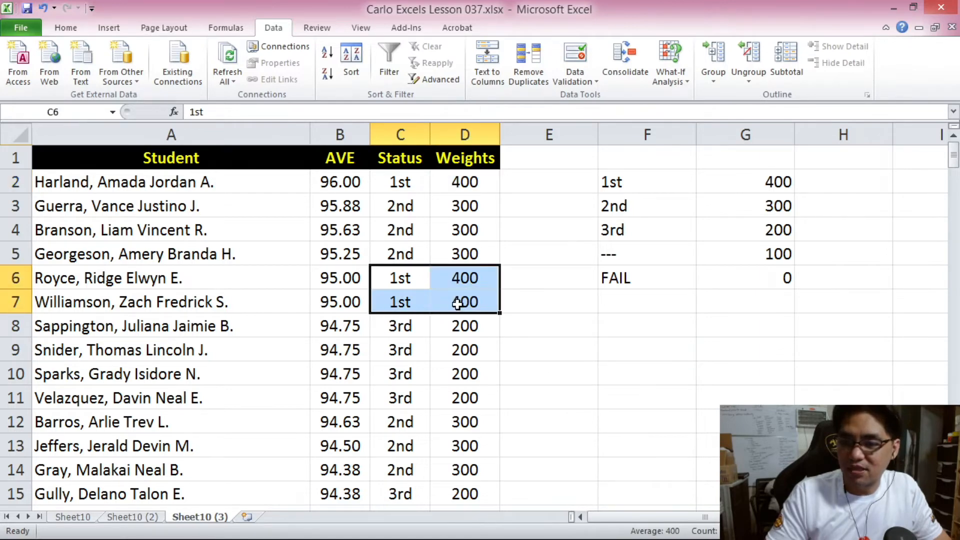
left_click_drag(403, 207, 458, 226)
left_click_drag(402, 328, 461, 344)
scroll(476, 358, "down", 10)
scroll(479, 364, "down", 9)
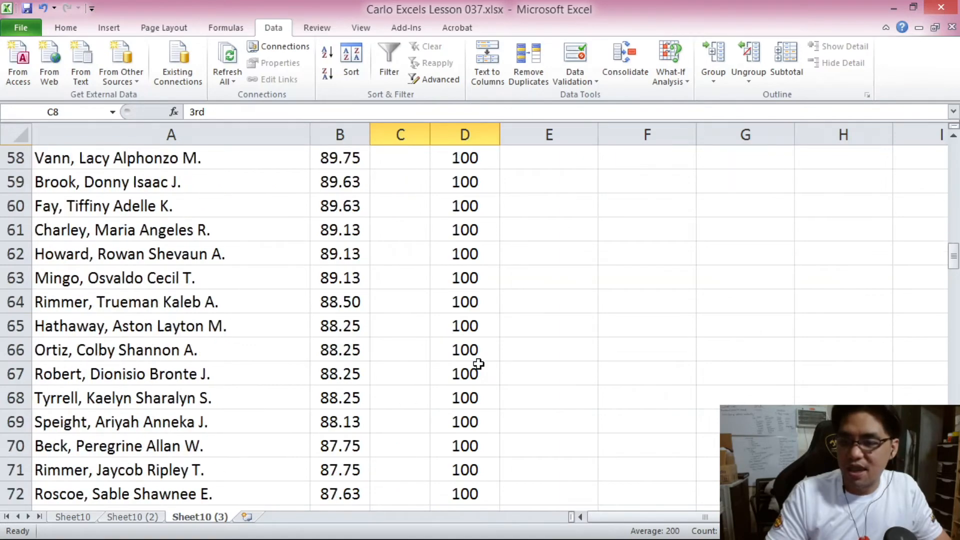
scroll(450, 325, "up", 3)
left_click(413, 231)
scroll(450, 270, "down", 6)
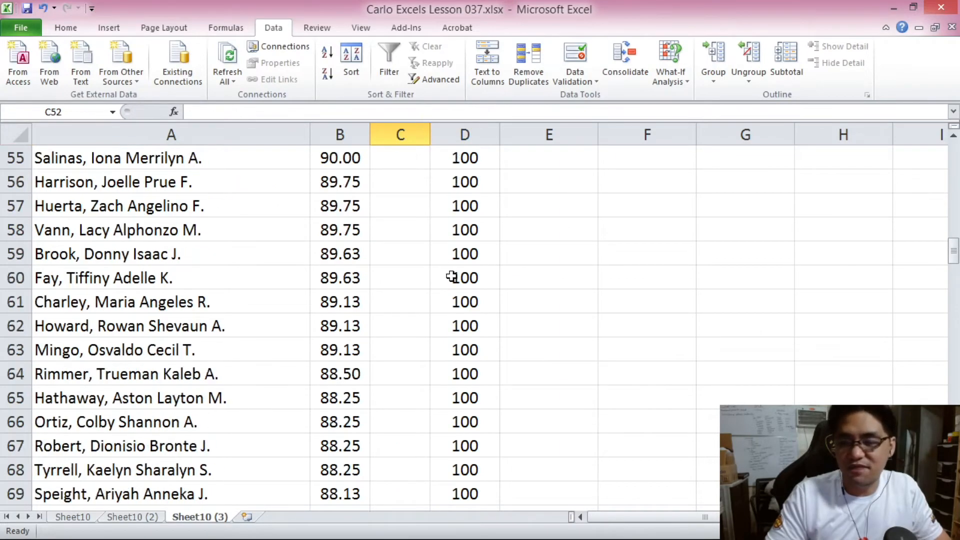
left_click(464, 300)
scroll(468, 305, "down", 10)
scroll(470, 310, "down", 18)
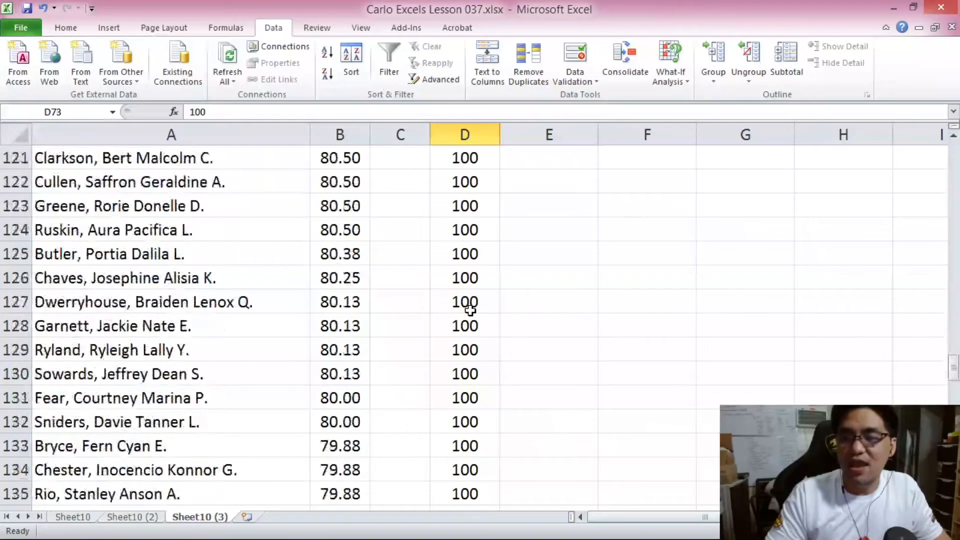
scroll(470, 306, "up", 2)
Clear the FAIL entries from Weights cells D152:D201 and fill the whole range with 0.
left_click(479, 328)
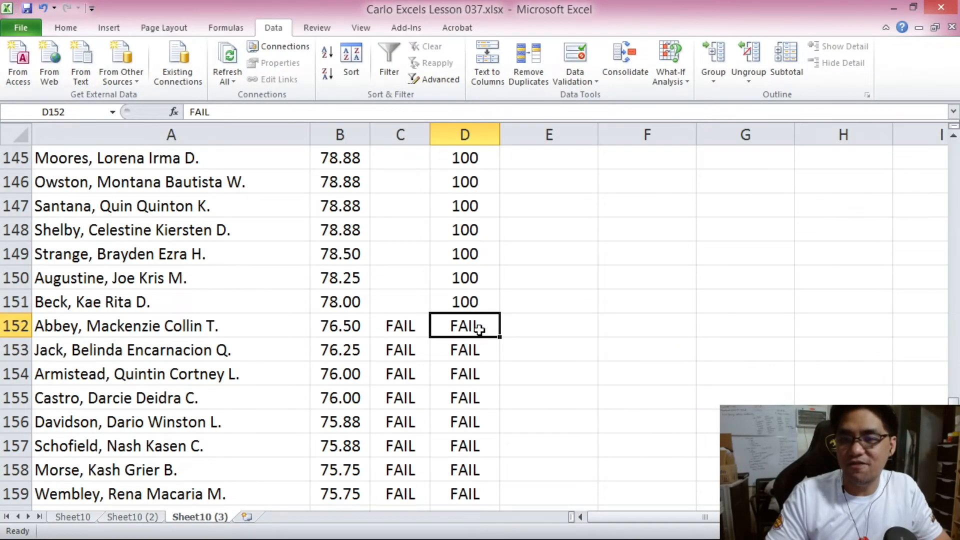
scroll(479, 328, "down", 16)
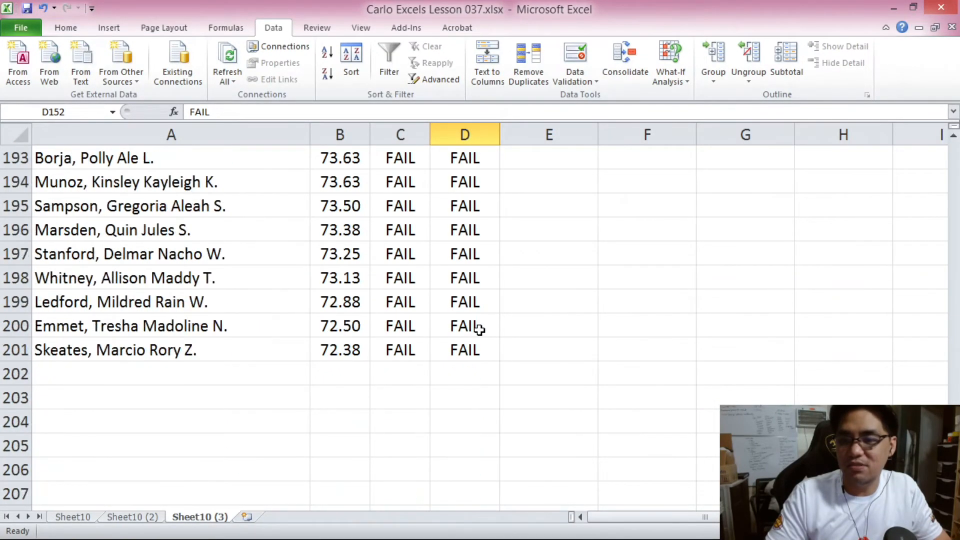
scroll(479, 329, "up", 9)
scroll(480, 329, "down", 8)
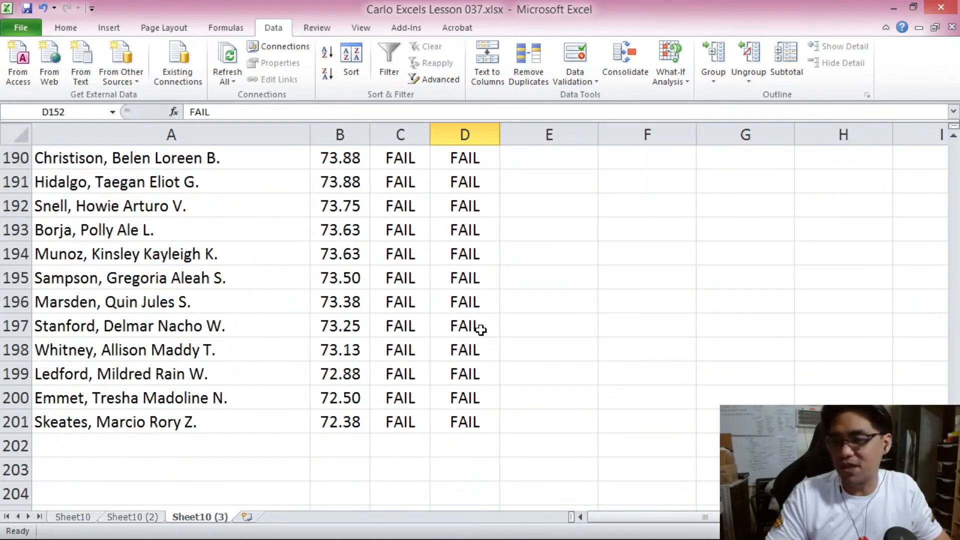
scroll(480, 329, "down", 2)
left_click(471, 277, "shift")
key("Delete")
left_click(479, 320)
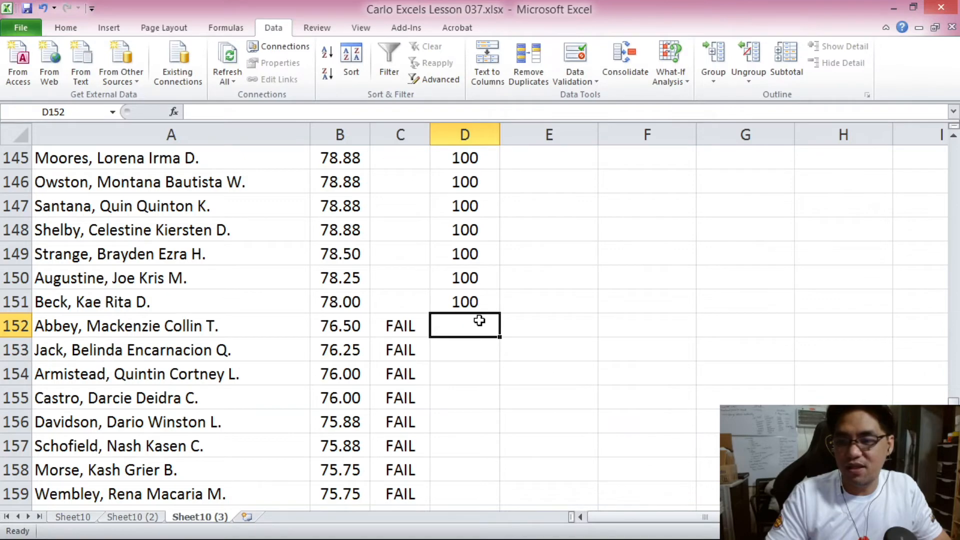
scroll(479, 322, "down", 17)
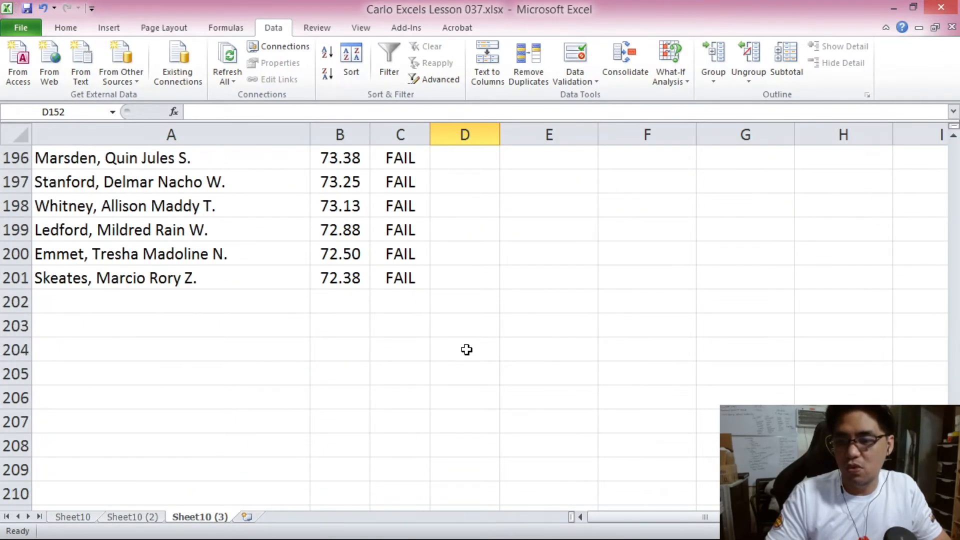
left_click(457, 275, "shift")
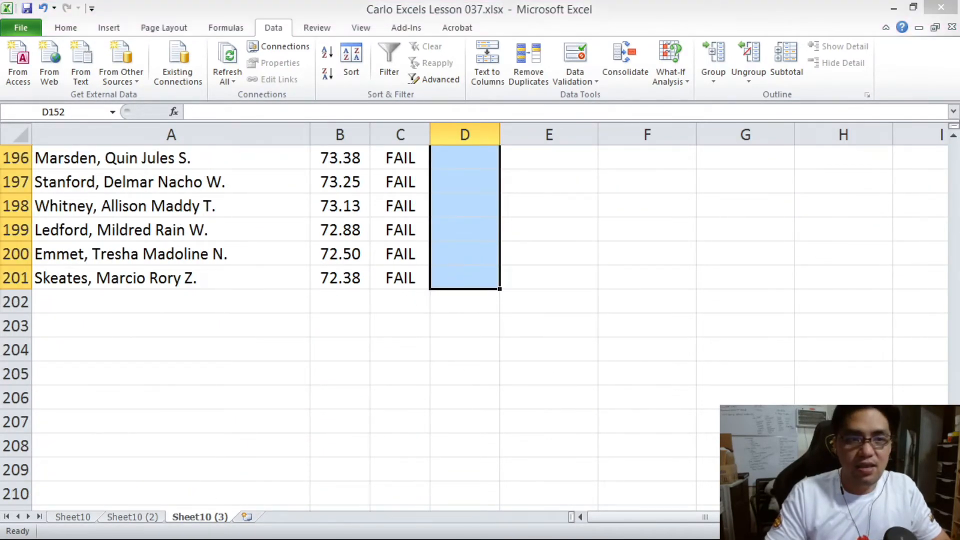
type("0")
key("ctrl+Return")
scroll(627, 231, "up", 20)
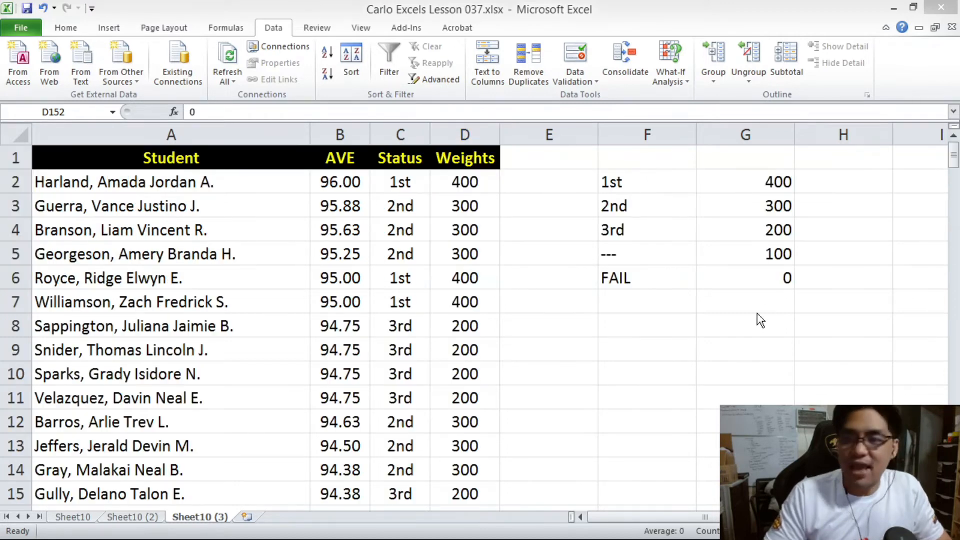
Copy the Weights header cell D1.
left_click(470, 156)
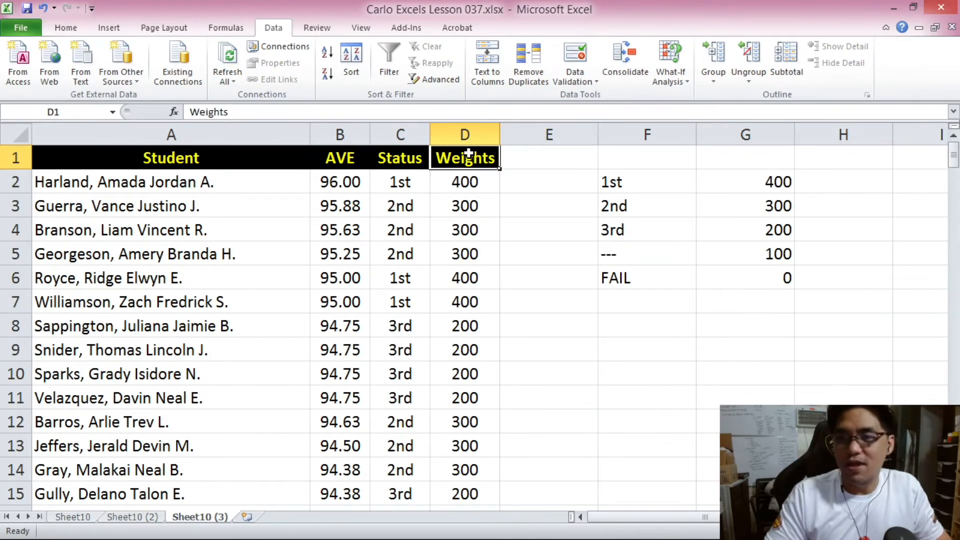
key("ctrl+c")
right_click(535, 136)
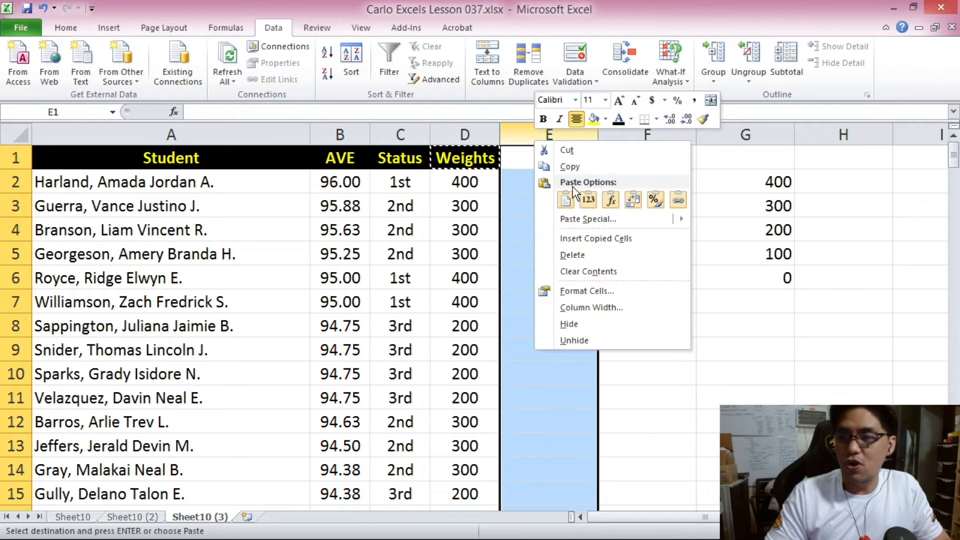
left_click(594, 238)
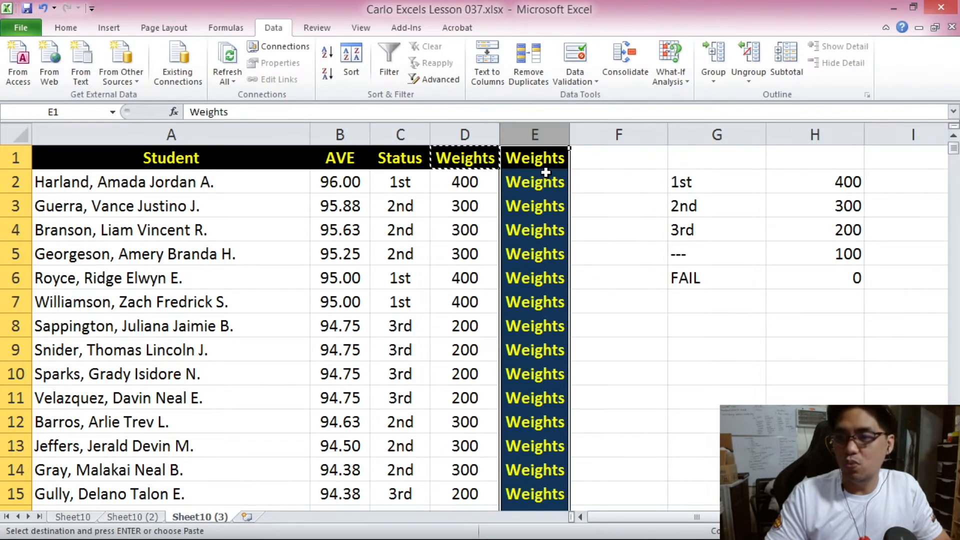
key("ctrl+z")
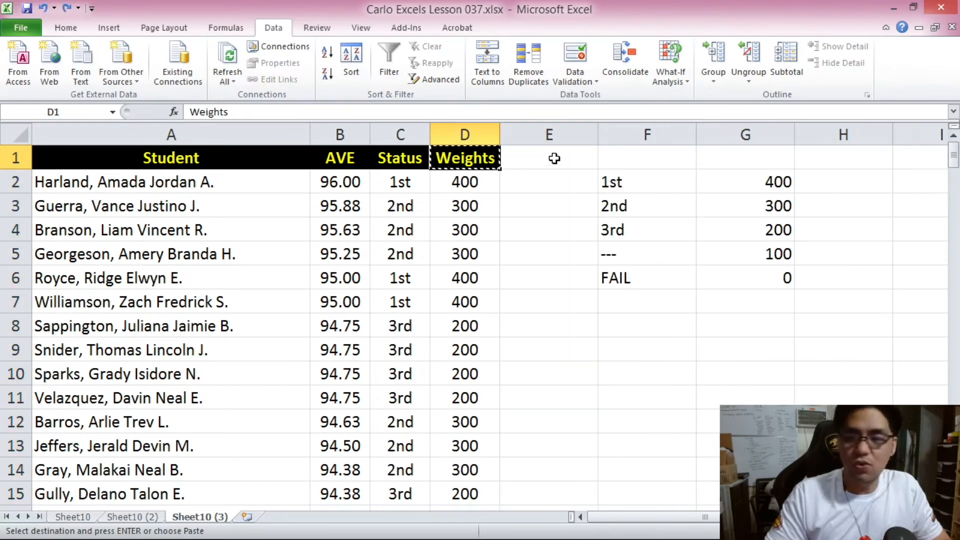
Paste the copied header into E1 and change its text to Weighted AVE.
left_click(554, 159)
key("ctrl+v")
left_click(225, 112)
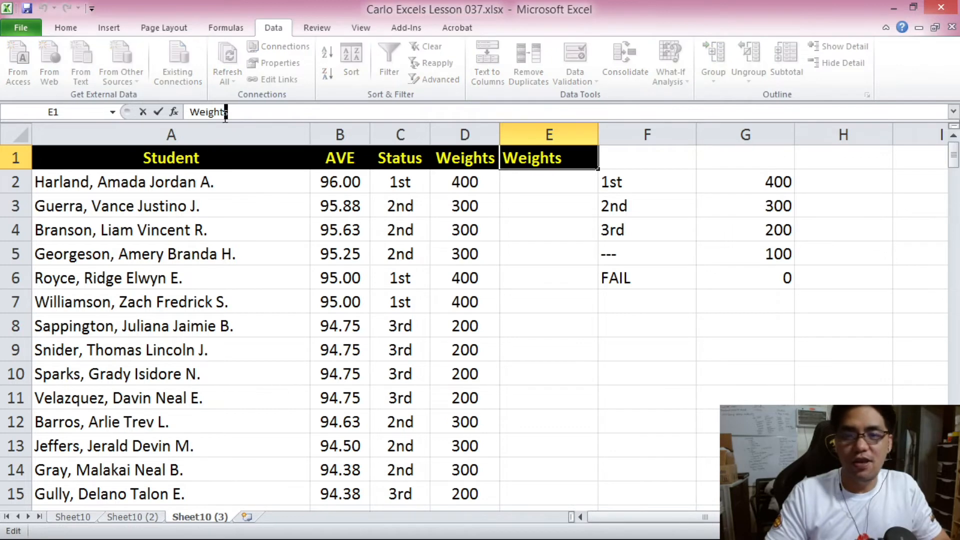
key("BackSpace")
type("ed AVE")
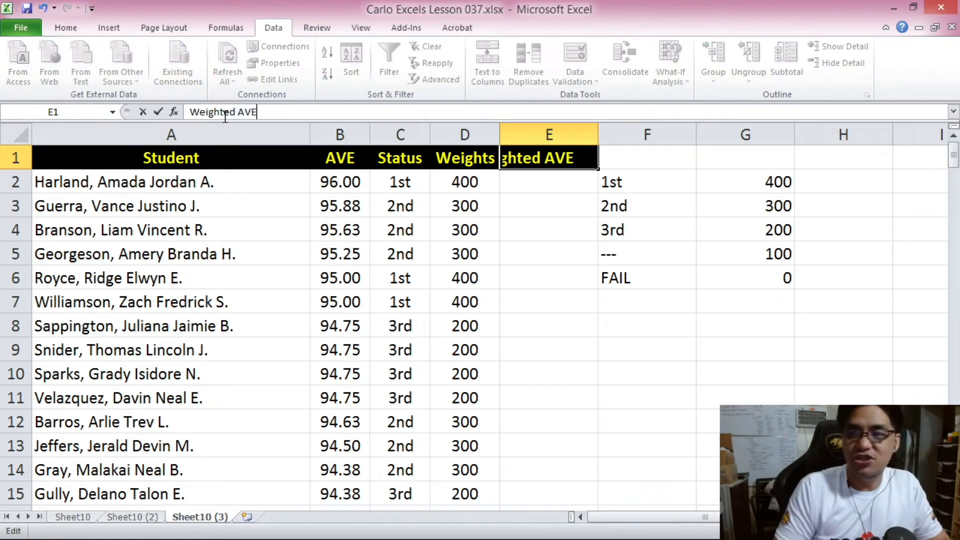
key("Tab")
Widen column E to fit its header and clear the status-to-weight list in columns F and G.
left_click_drag(599, 134, 788, 133)
key("Delete")
Enter the formula =B2+D2 in E2 to add the first student's average and weight.
left_click(538, 186)
left_click(344, 186)
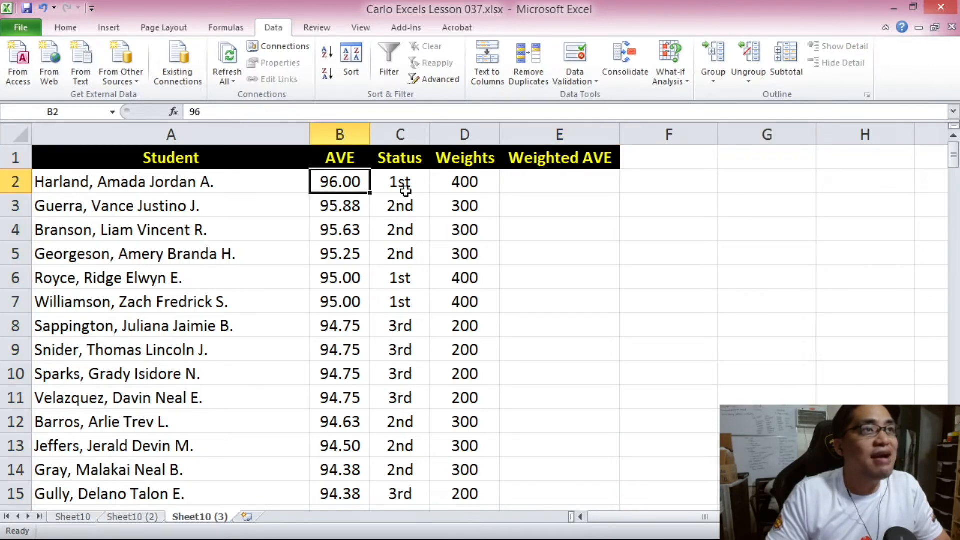
left_click(464, 186)
left_click(538, 187)
type("=")
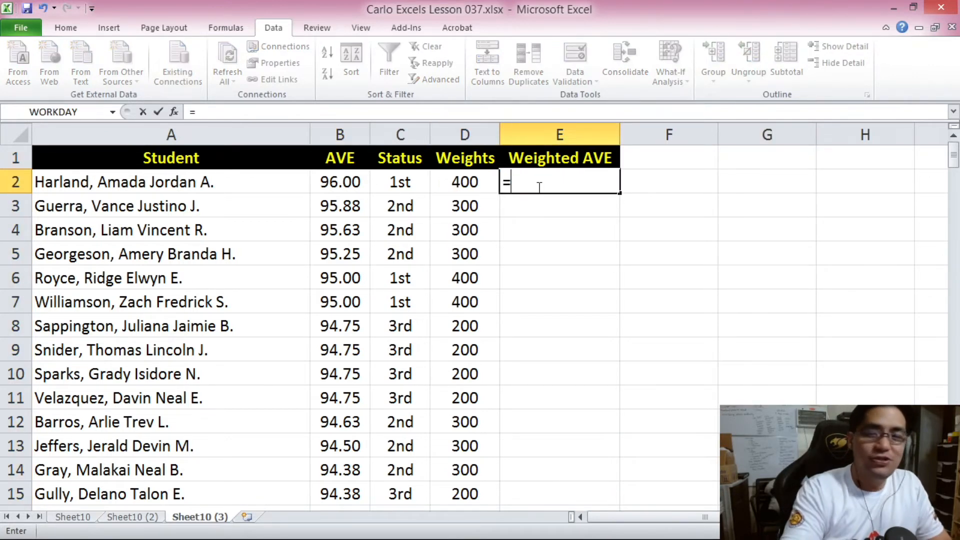
left_click(358, 183)
type("+")
left_click(468, 183)
key("Return")
Copy the E2 formula through the whole Weighted AVE column, E2:E201.
left_click(540, 187)
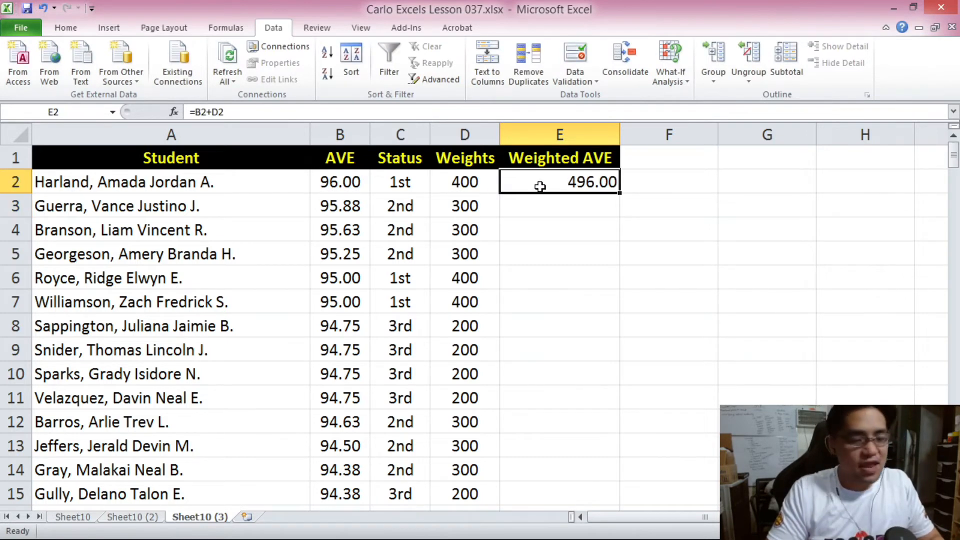
key("ctrl+c")
left_click_drag(955, 156, 955, 167)
left_click(525, 485, "shift")
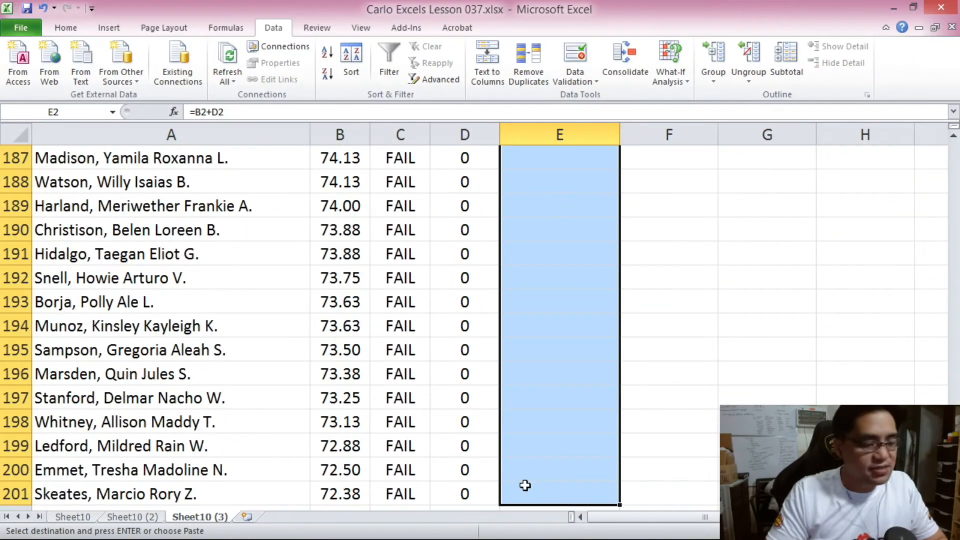
key("ctrl+v")
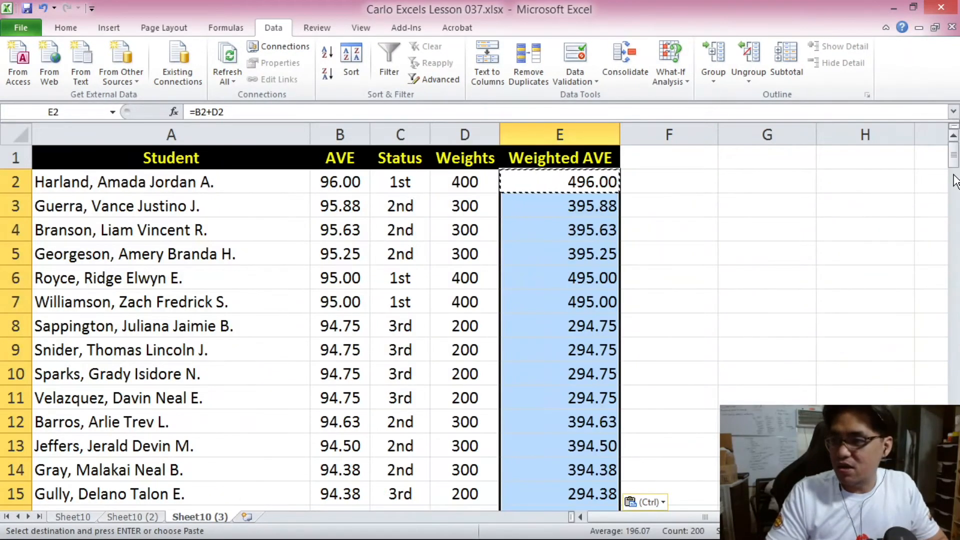
Examine the Weighted AVE values down the list for the different status groups, including the blank and FAIL rows.
left_click(571, 235)
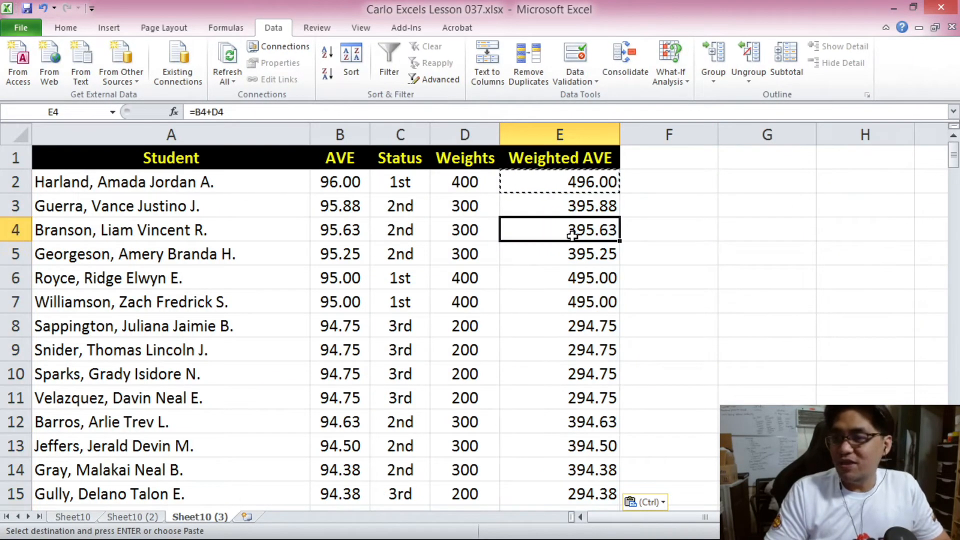
left_click(556, 190)
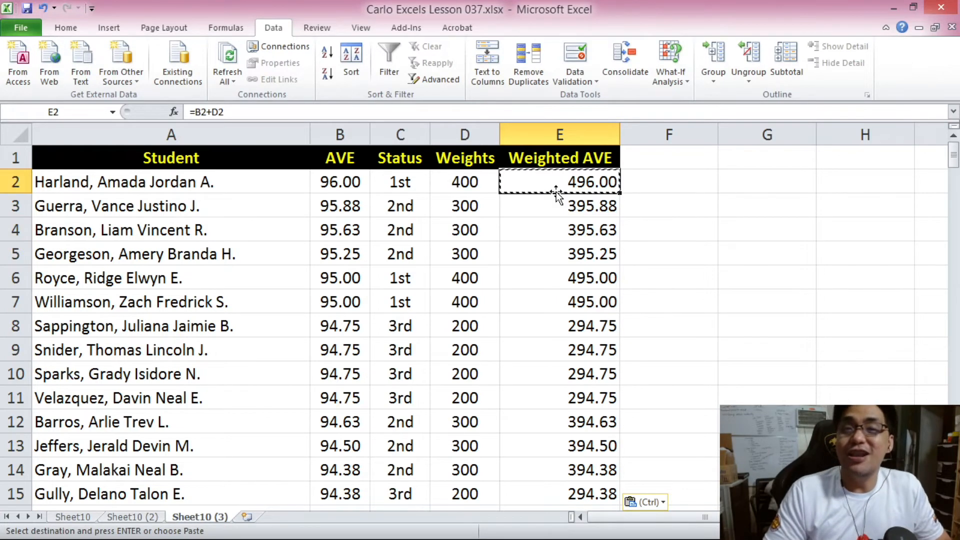
left_click(575, 205)
left_click(589, 191)
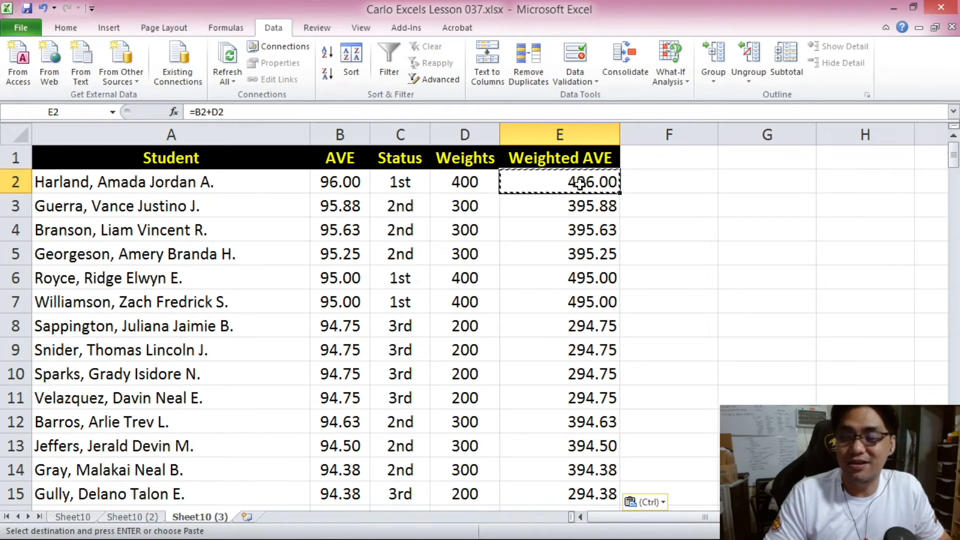
left_click(555, 210)
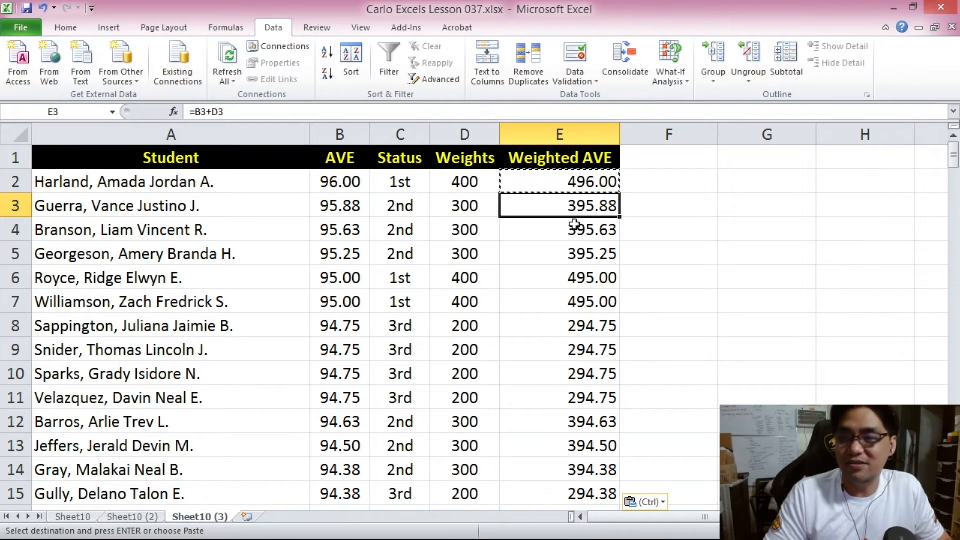
scroll(568, 253, "down", 1)
left_click(584, 259)
left_click_drag(956, 170, 956, 255)
scroll(584, 250, "up", 2)
left_click(579, 205)
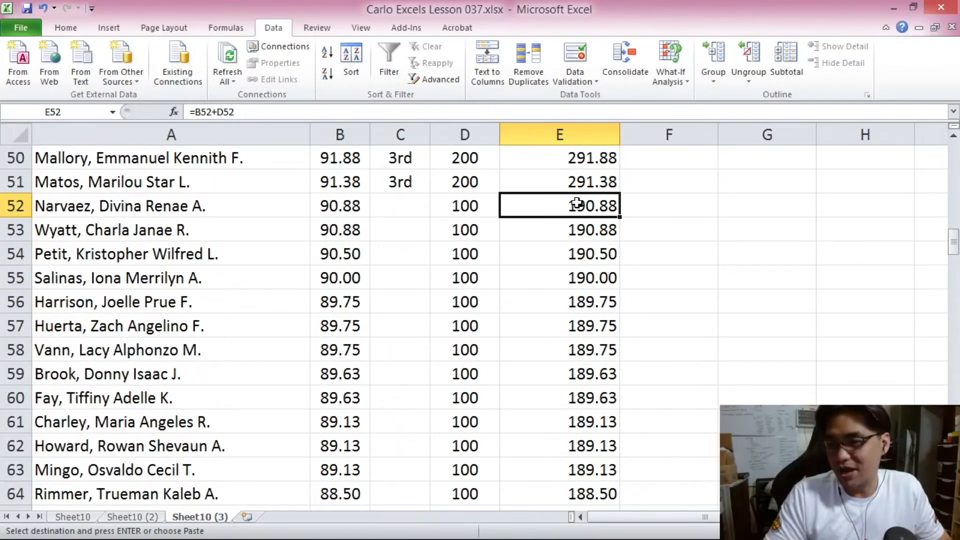
left_click_drag(954, 249, 954, 252)
left_click_drag(954, 426, 954, 158)
Write the formula =RANK(E2,E2:E201,0) in F2 to rank the first weighted average in descending order.
left_click(675, 186)
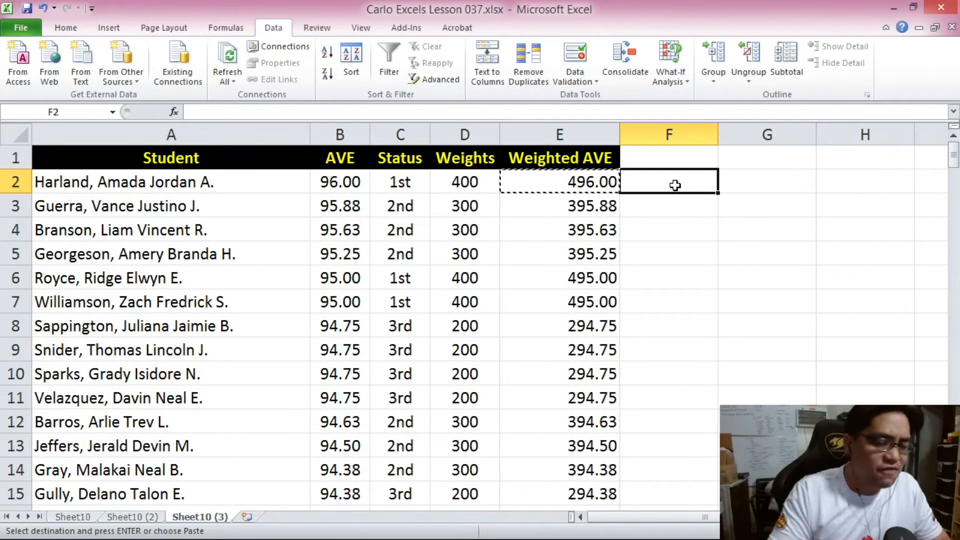
type("=RANK(")
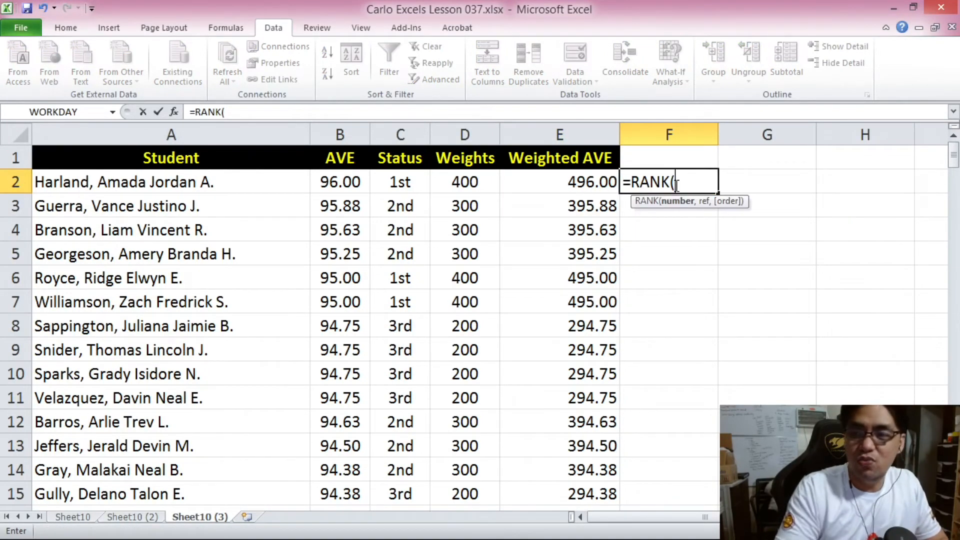
left_click(575, 182)
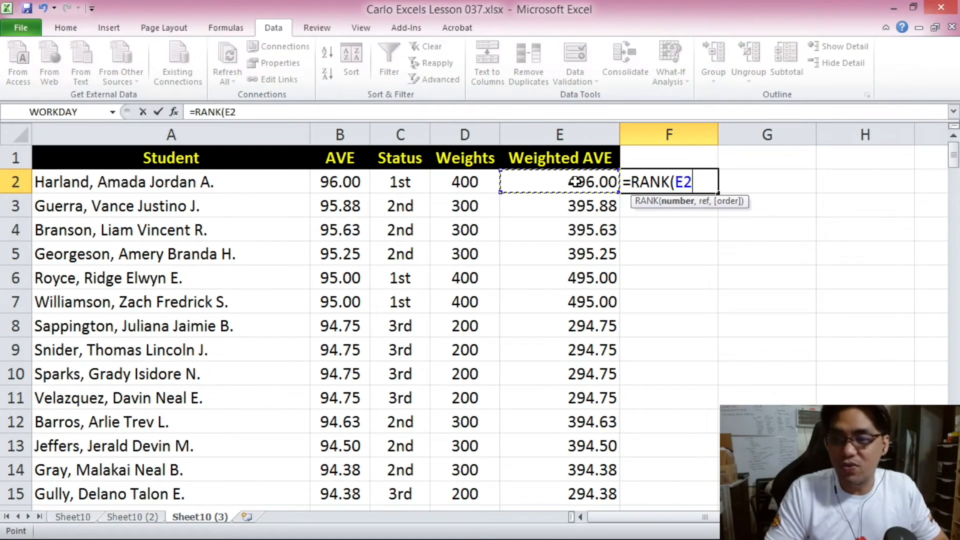
type(",")
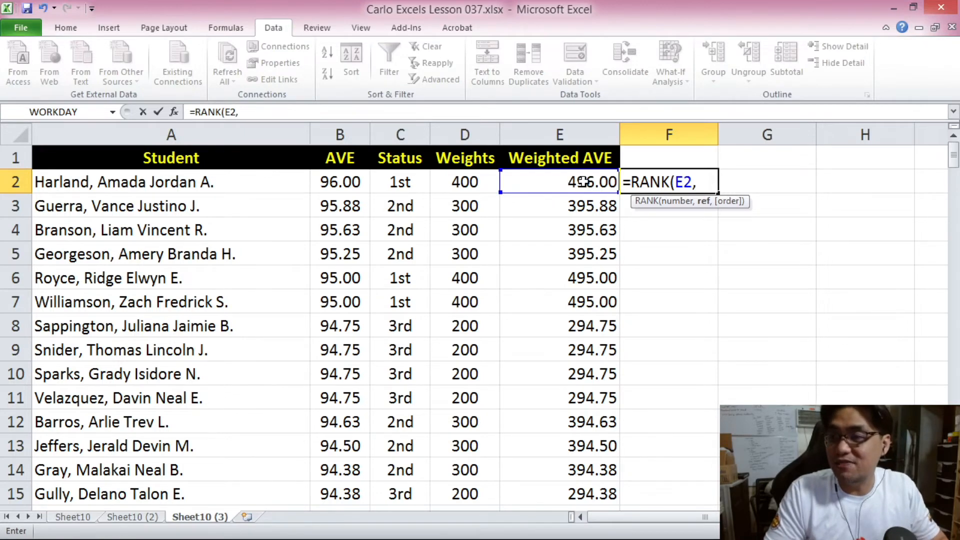
left_click(548, 176)
left_click_drag(953, 156, 954, 163)
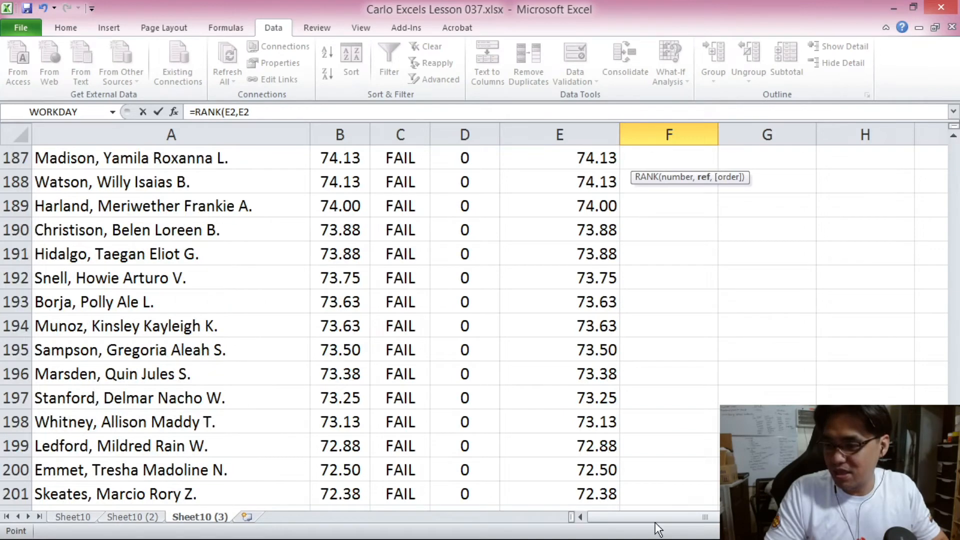
left_click(577, 479, "shift")
left_click(586, 492, "shift")
left_click(284, 116)
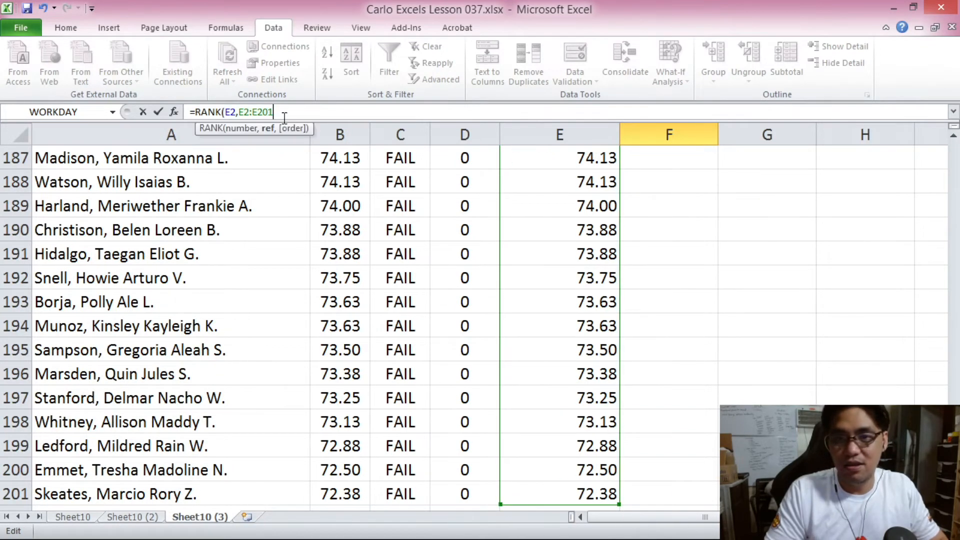
type(",0)")
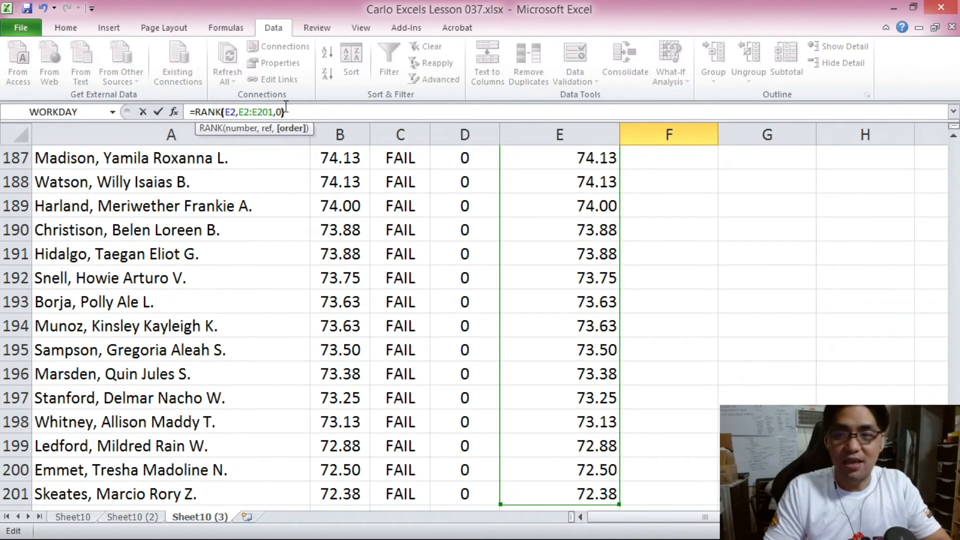
Make the RANK formula's range absolute as $E$2:$E$201 and enter the formula.
left_click(247, 112)
key("F4")
left_click(268, 112)
key("F4")
key("Return")
Copy the RANK formula from F2 down through F201.
left_click(711, 181)
key("ctrl+c")
left_click_drag(955, 159, 956, 492)
left_click(656, 491, "shift")
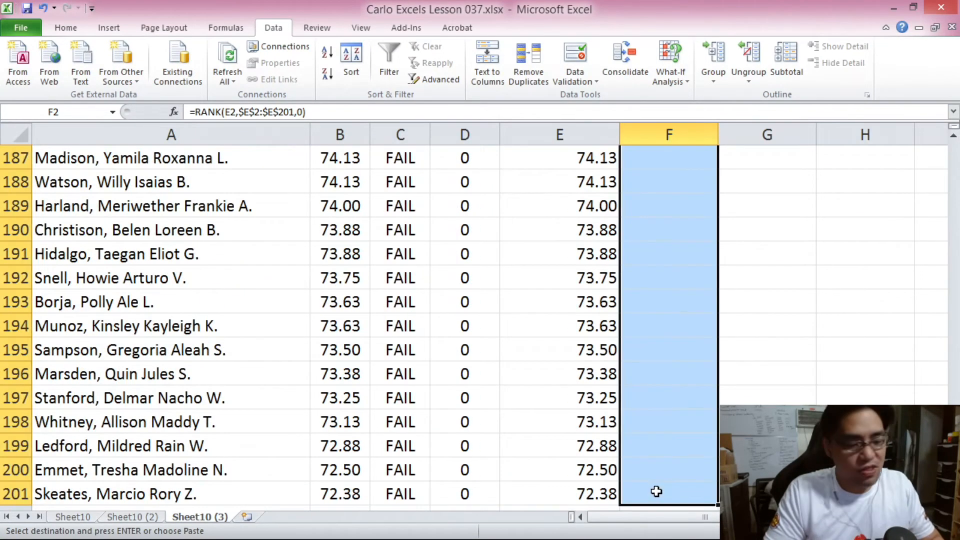
key("ctrl+v")
Compare the ranks in column F with the statuses and weighted averages of the first students.
left_click(537, 348)
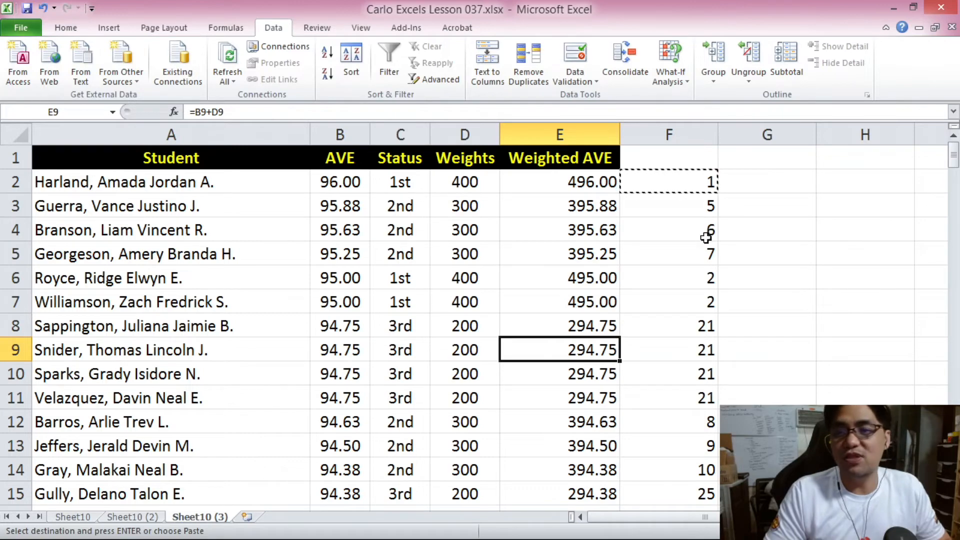
left_click(678, 276)
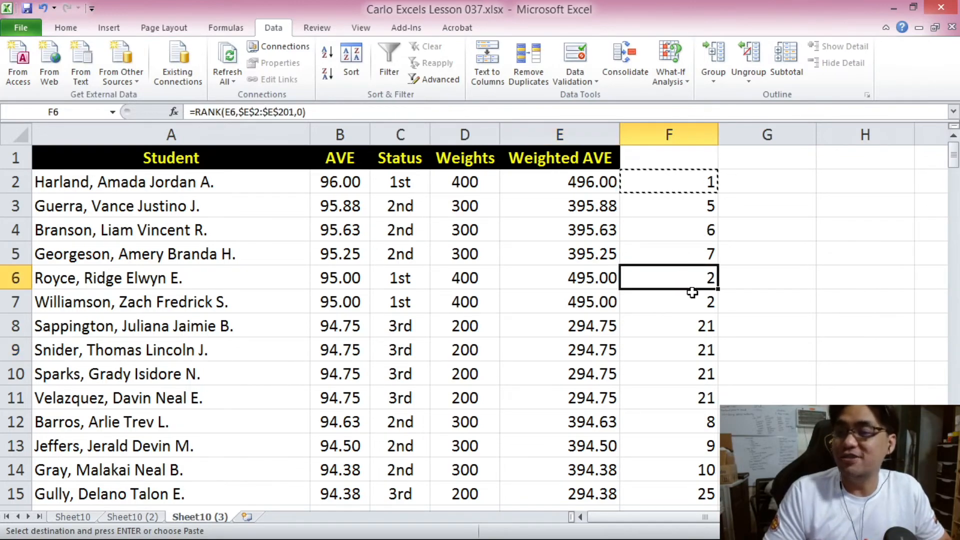
scroll(692, 297, "down", 2)
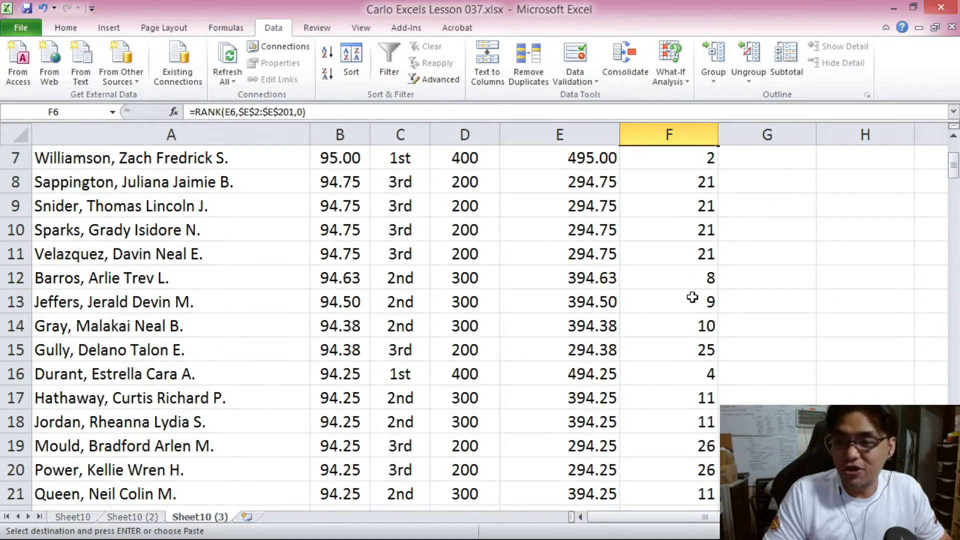
scroll(692, 297, "down", 1)
scroll(692, 297, "up", 3)
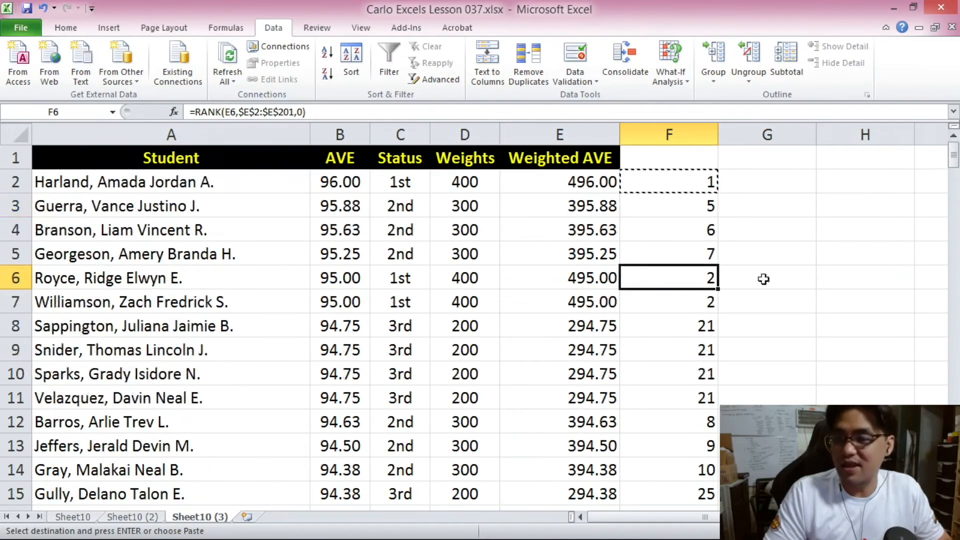
left_click_drag(953, 150, 955, 109)
Sort the whole student table by the rank in column F from smallest to largest.
left_click(681, 227)
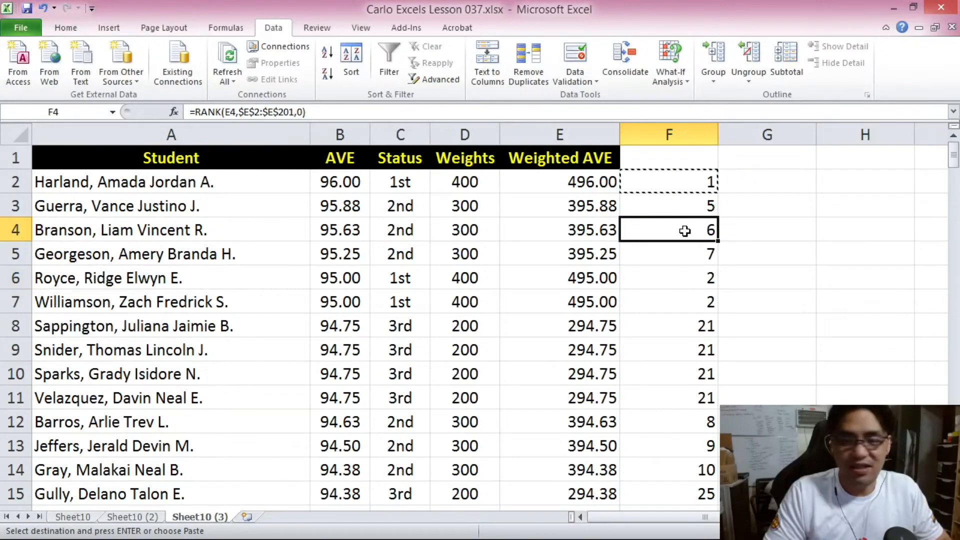
key("ctrl+a")
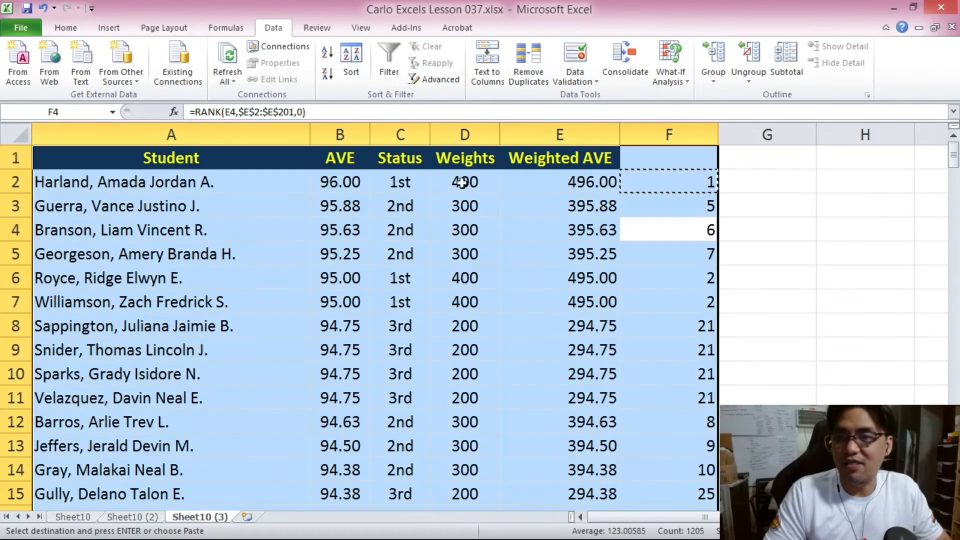
left_click(328, 75)
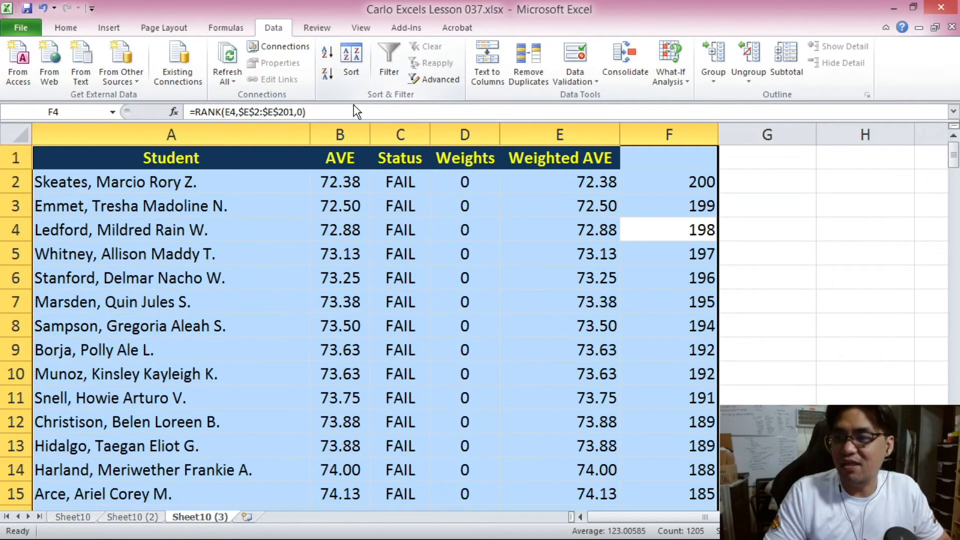
left_click(327, 51)
Review the sorted list group by group, from 1st, 2nd and 3rd to the blank and FAIL rows, checking weights against ranks.
left_click(674, 245)
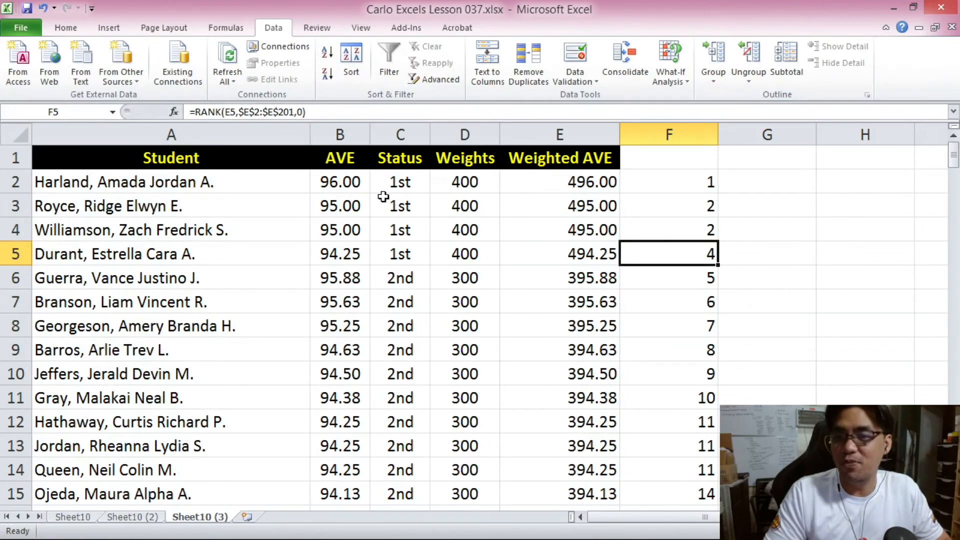
left_click_drag(330, 174, 467, 249)
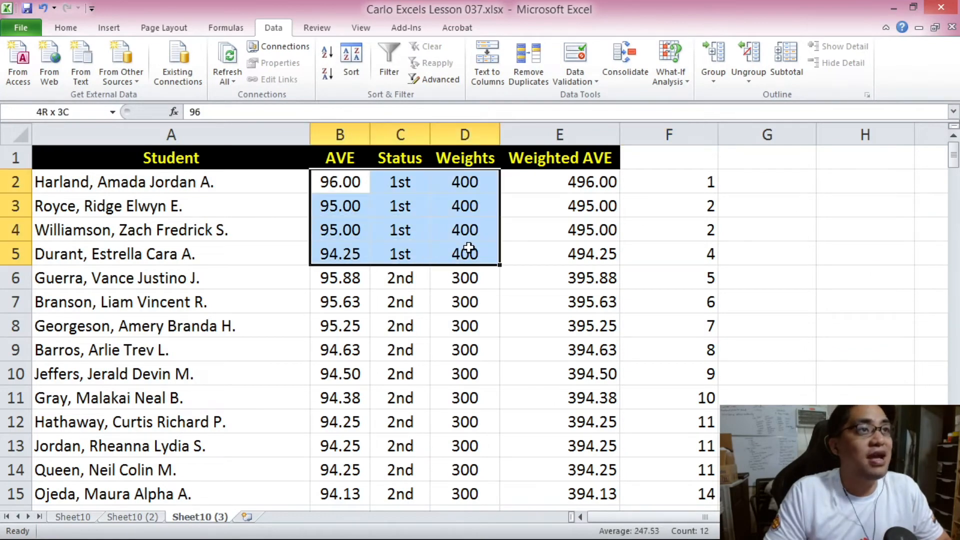
left_click_drag(340, 275, 696, 279)
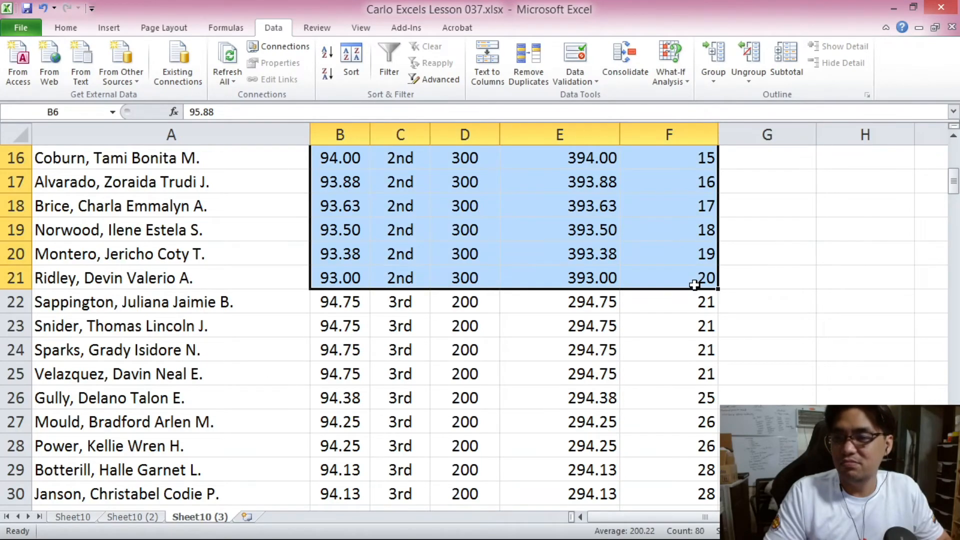
left_click(399, 306)
scroll(660, 356, "down", 2)
scroll(660, 356, "down", 6)
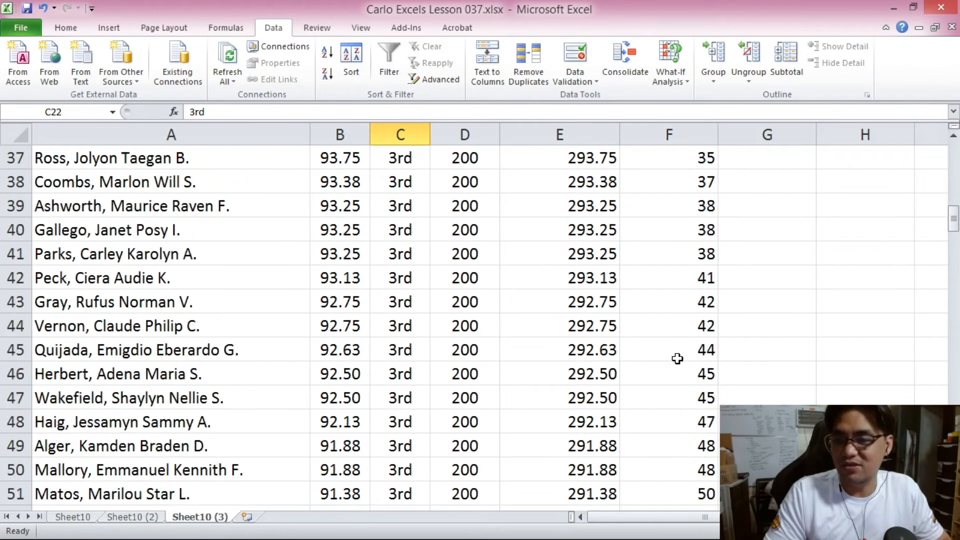
left_click(706, 422, "shift")
scroll(700, 410, "down", 4)
scroll(550, 325, "up", 1)
left_click_drag(403, 230, 692, 445)
scroll(692, 445, "down", 14)
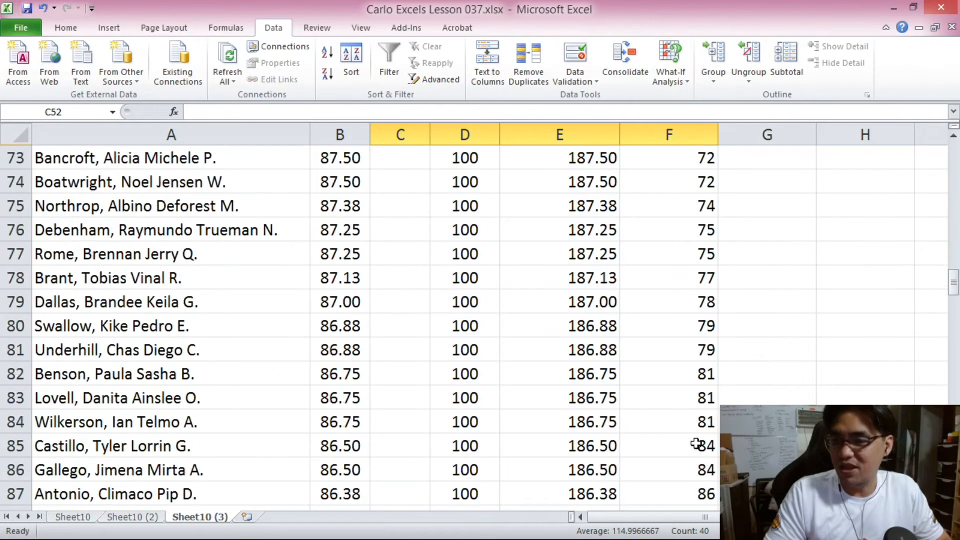
scroll(693, 441, "down", 19)
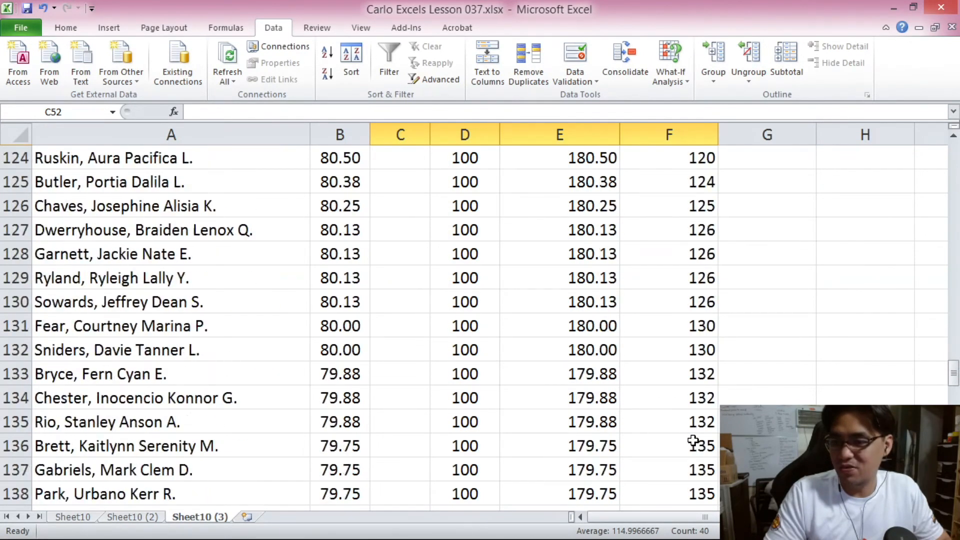
left_click(488, 259)
scroll(607, 336, "down", 9)
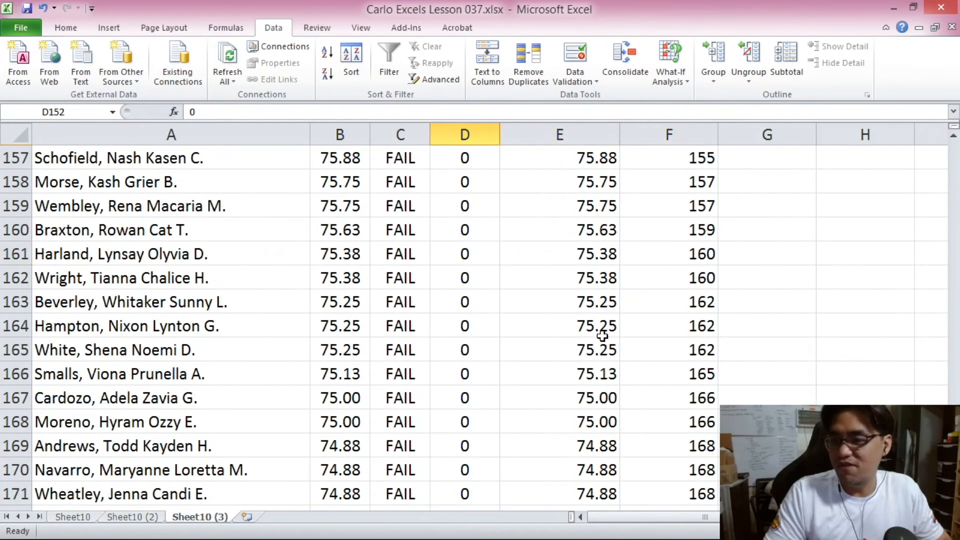
scroll(930, 285, "up", 20)
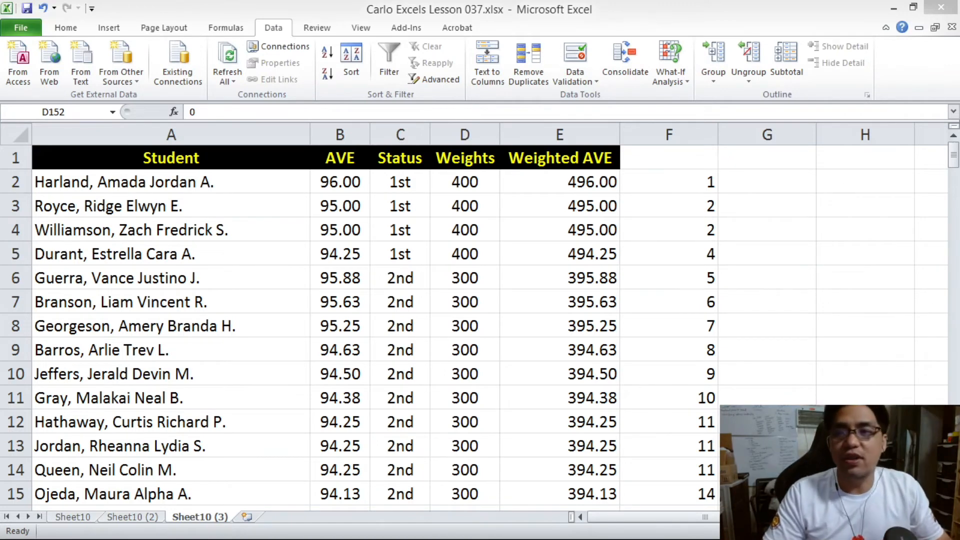
Examine how the RANK formula in column F handles the tied weighted averages in rows 3 and 4.
left_click(661, 517)
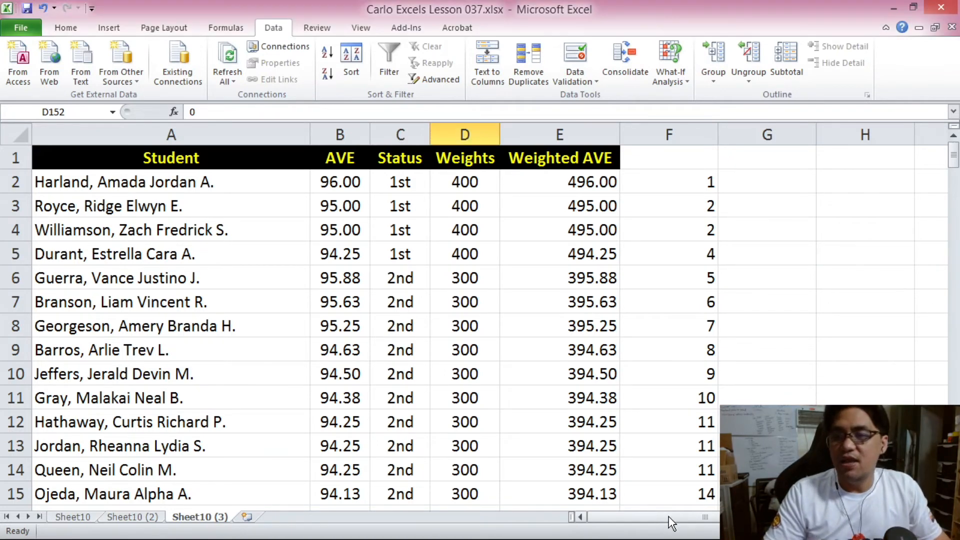
scroll(455, 315, "right", 1)
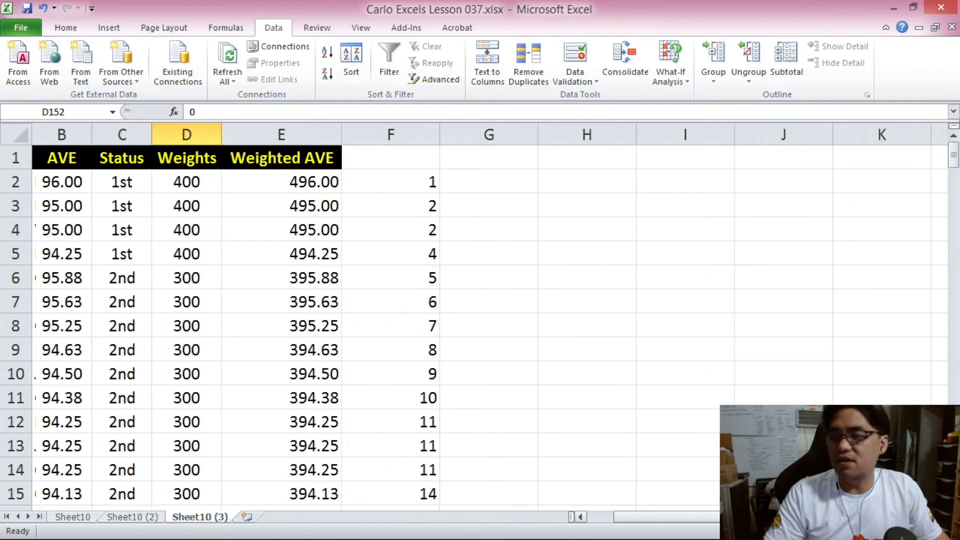
left_click(428, 181)
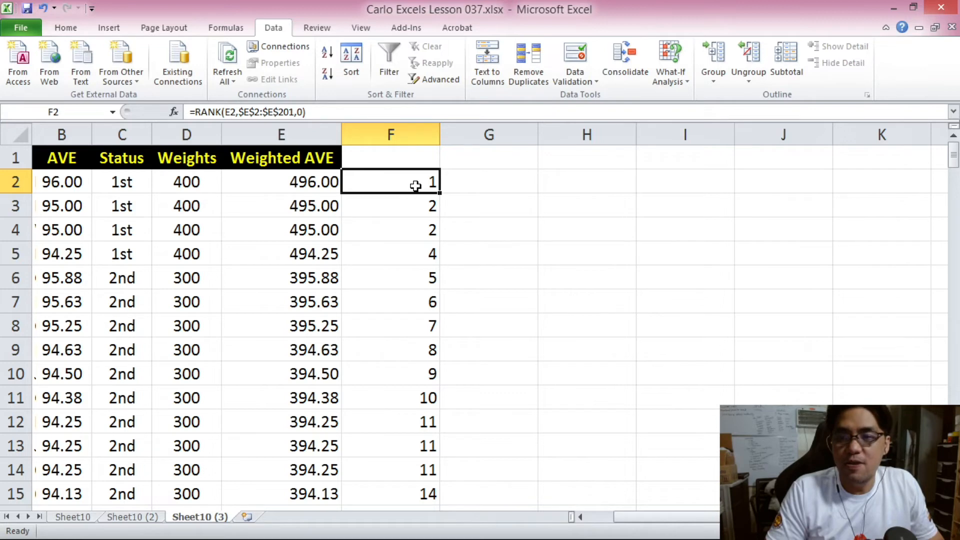
left_click(426, 210)
left_click(426, 236)
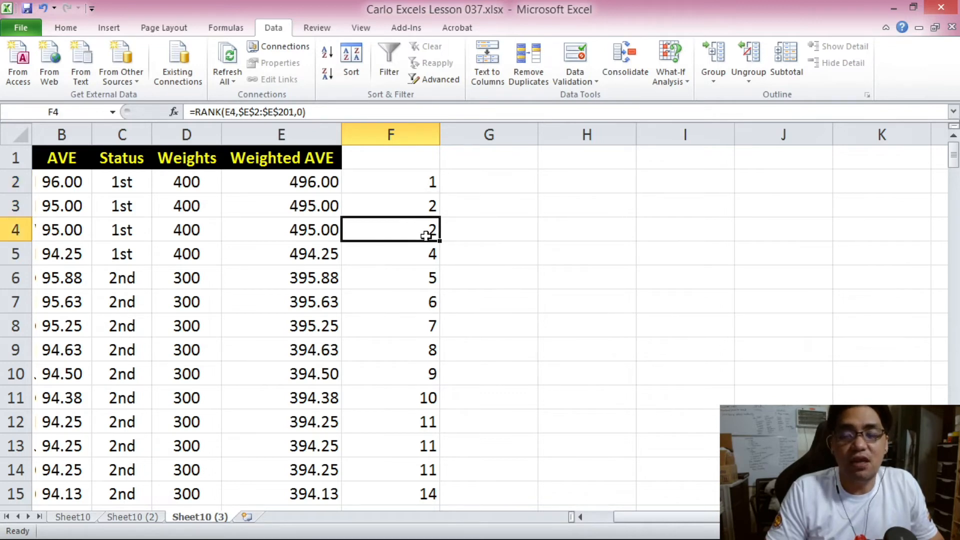
left_click(429, 255)
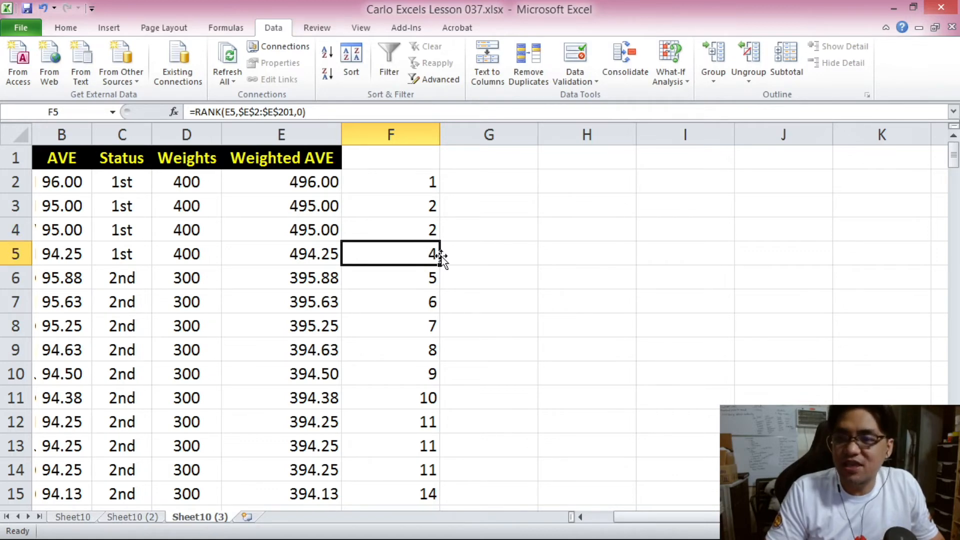
left_click(425, 201)
left_click(423, 225)
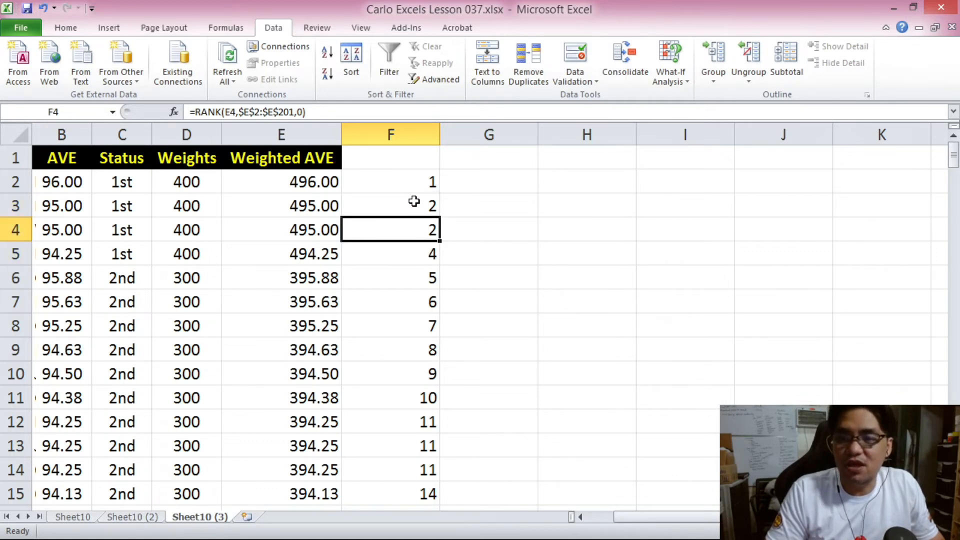
left_click_drag(414, 201, 422, 223)
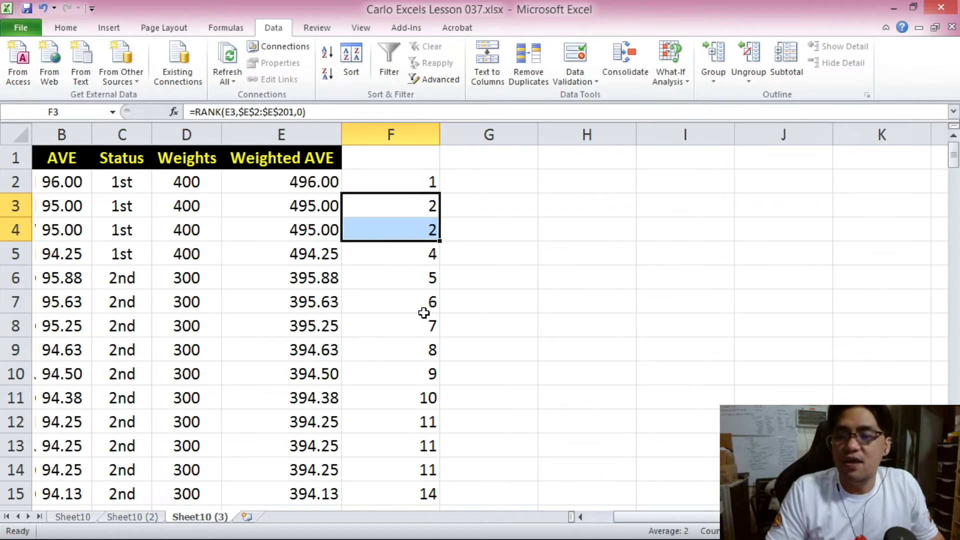
Examine the tied ranks in F12:F14 and the rank that follows them in F15.
scroll(422, 305, "down", 1)
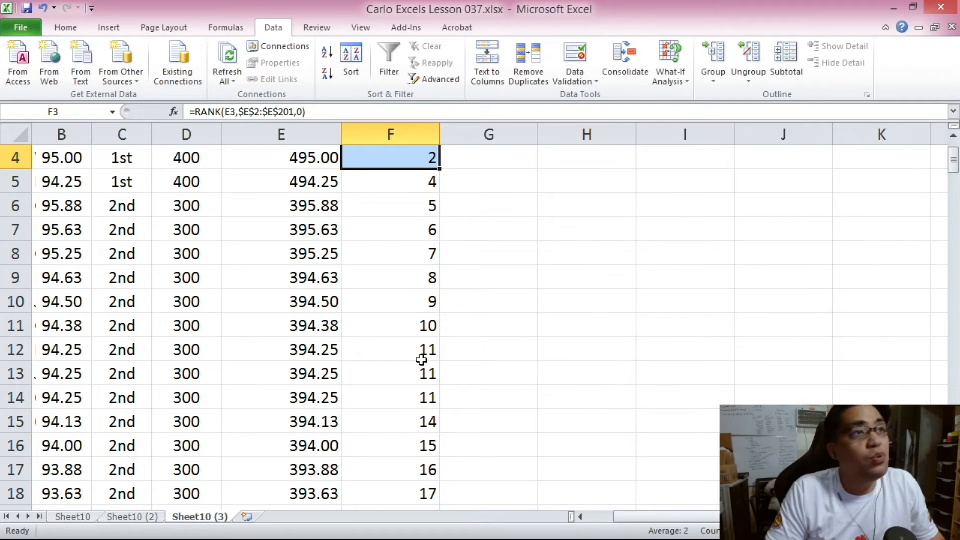
left_click_drag(417, 355, 433, 415)
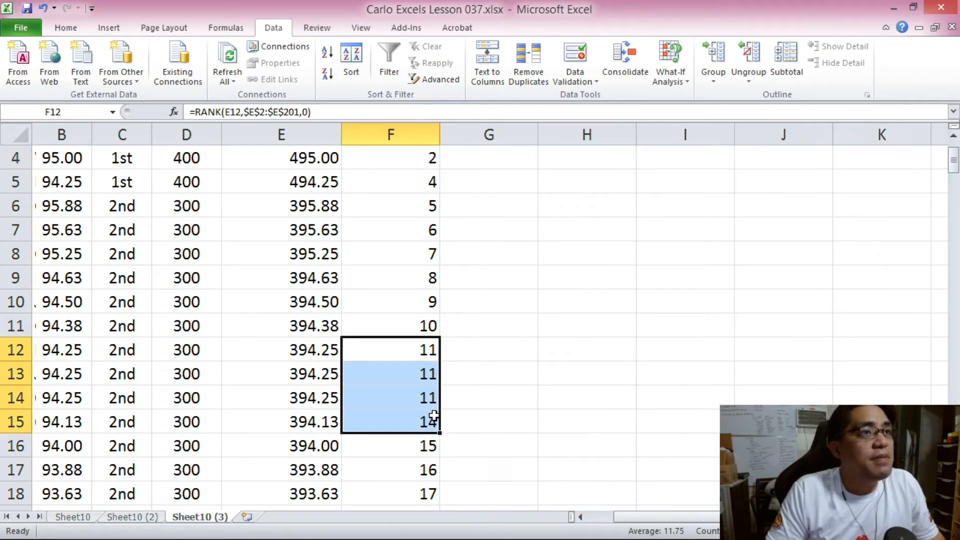
left_click(426, 356)
left_click(429, 375)
left_click(431, 398)
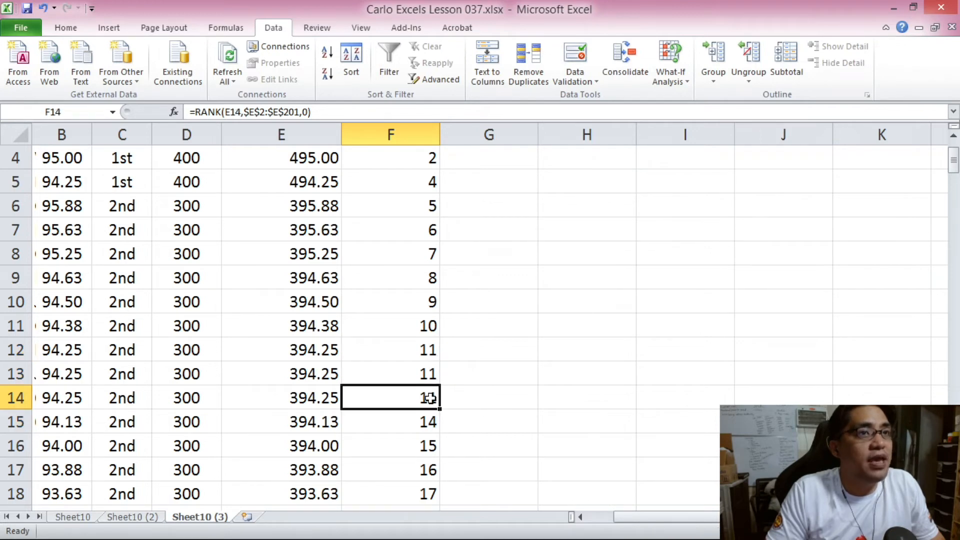
left_click(417, 357)
left_click(423, 375)
left_click(426, 394)
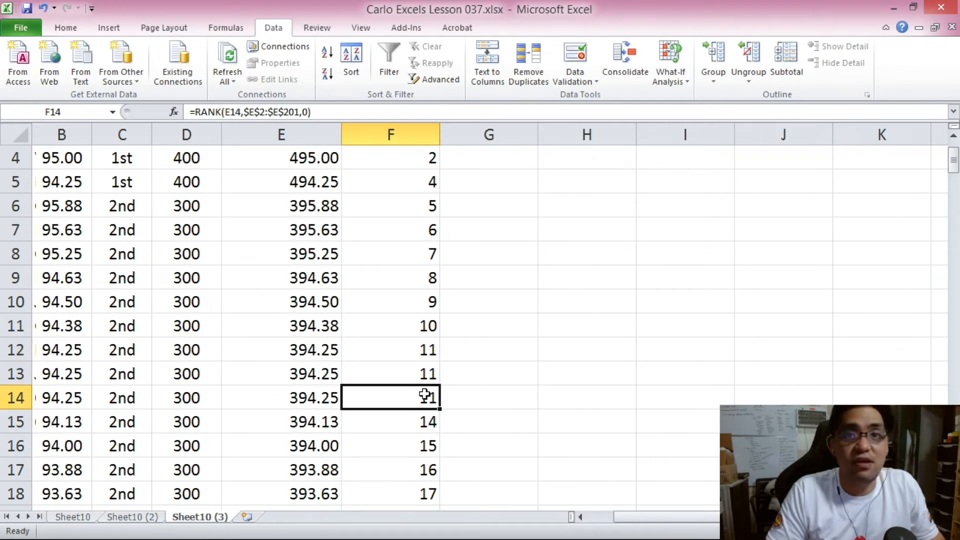
Walk through the ranks in F2:F15 one by one, checking where numbers repeat or are skipped.
scroll(455, 336, "up", 1)
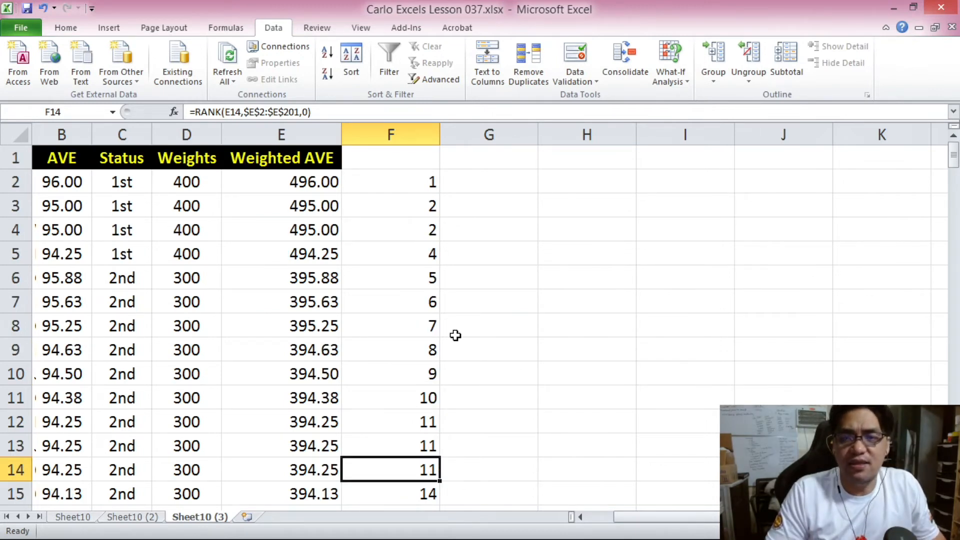
left_click(396, 292)
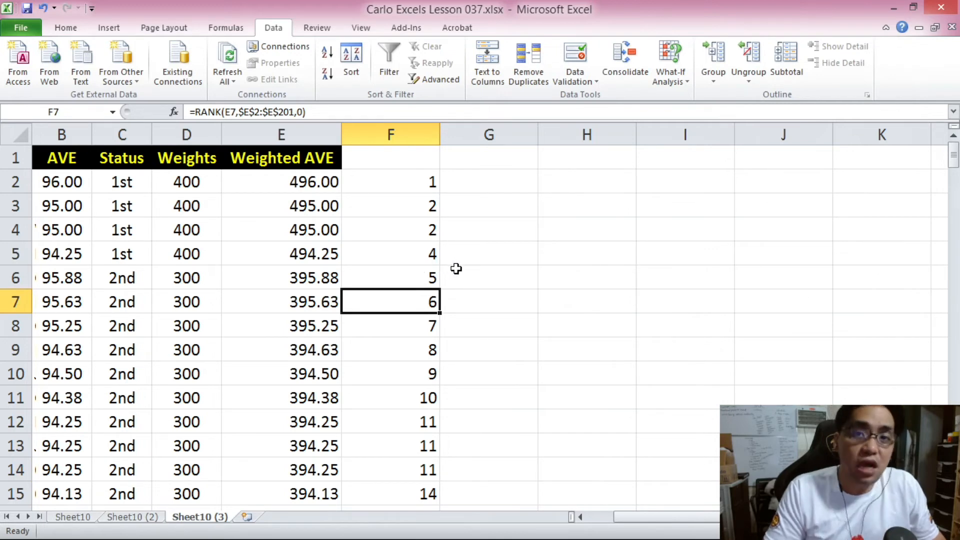
left_click(430, 184)
left_click(429, 206)
left_click(425, 229)
left_click(429, 255)
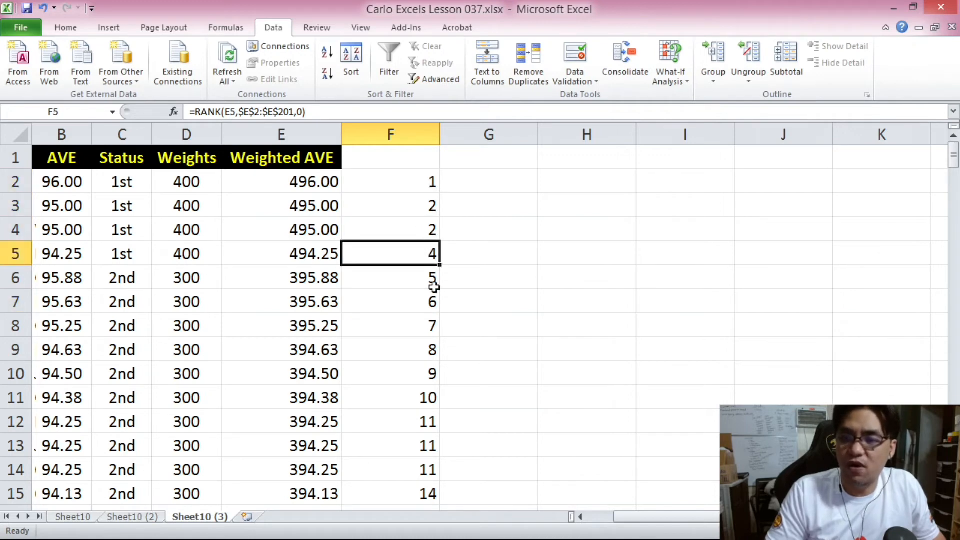
left_click(432, 279)
left_click(432, 302)
left_click(432, 326)
left_click(433, 349)
left_click(433, 373)
left_click(432, 397)
left_click(432, 422)
left_click(431, 445)
left_click(431, 469)
left_click(431, 493)
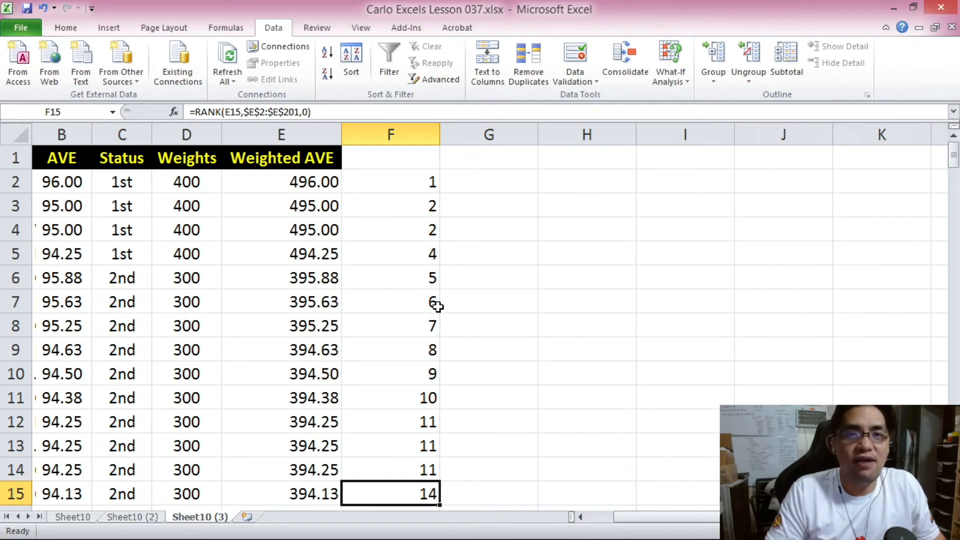
Enter gapless ranks in G2:G15: 1, 2, 2, 3, 4, 5, 6, 7, 8, 9, 10, 10, 10 and 11.
left_click(507, 184)
type("1")
left_click(506, 205)
type("2")
left_click(505, 224)
type("2")
left_click(514, 251)
type("3")
left_click(495, 284)
type("4")
left_click(502, 302)
type("5")
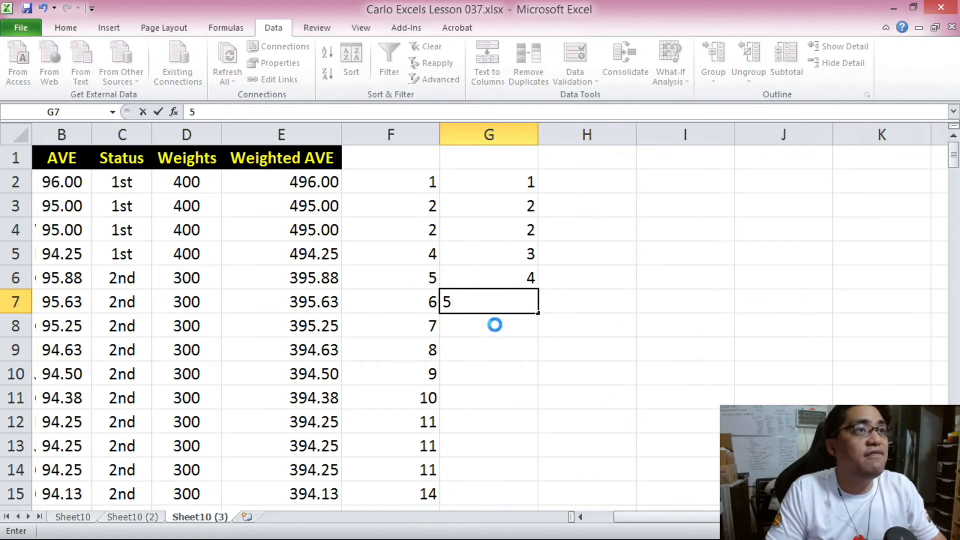
left_click(493, 326)
type("6")
left_click(488, 351)
type("7")
left_click(487, 373)
type("8")
left_click(489, 396)
type("9")
left_click(490, 421)
type("10")
key("Return")
type("10")
key("Return")
type("10")
key("Return")
type("11")
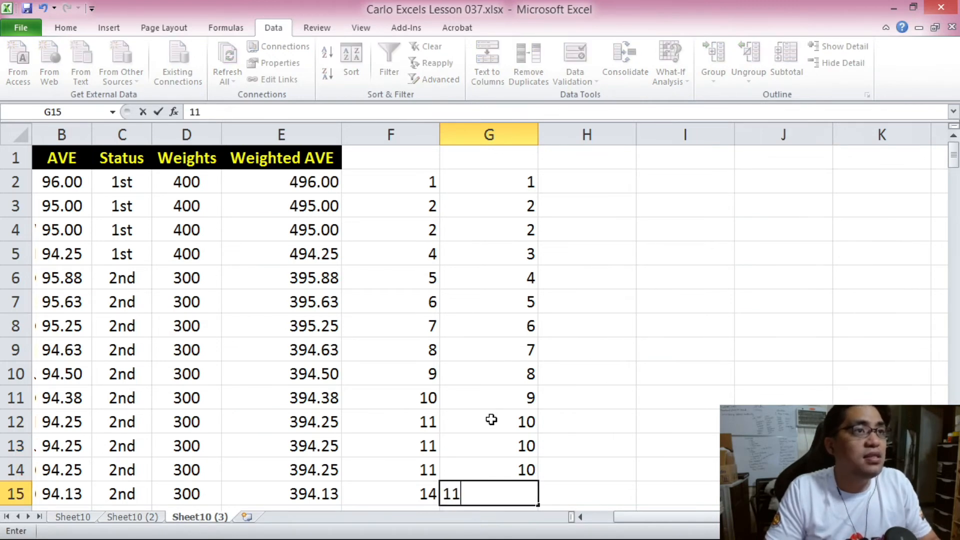
key("Return")
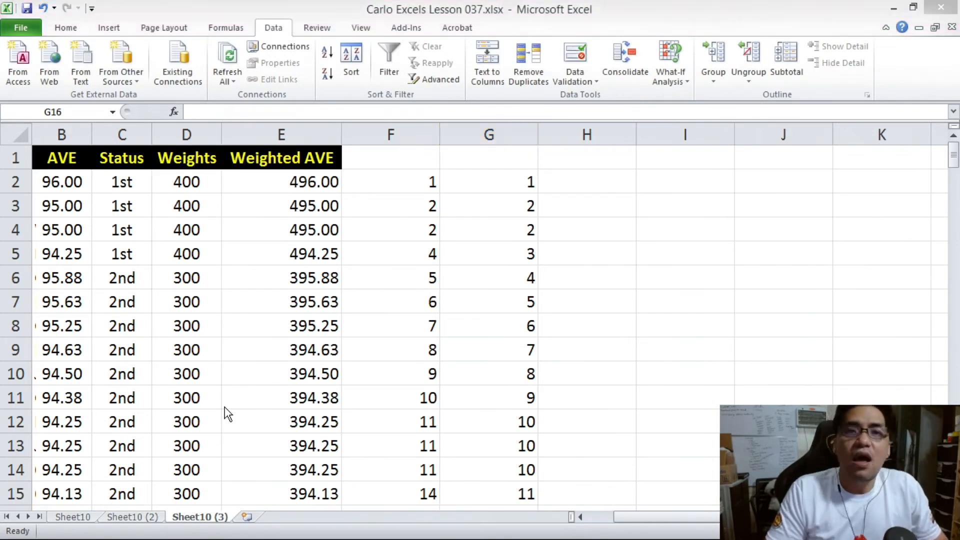
Clear the manually entered gapless ranks from G2:G15.
left_click_drag(512, 182, 524, 484)
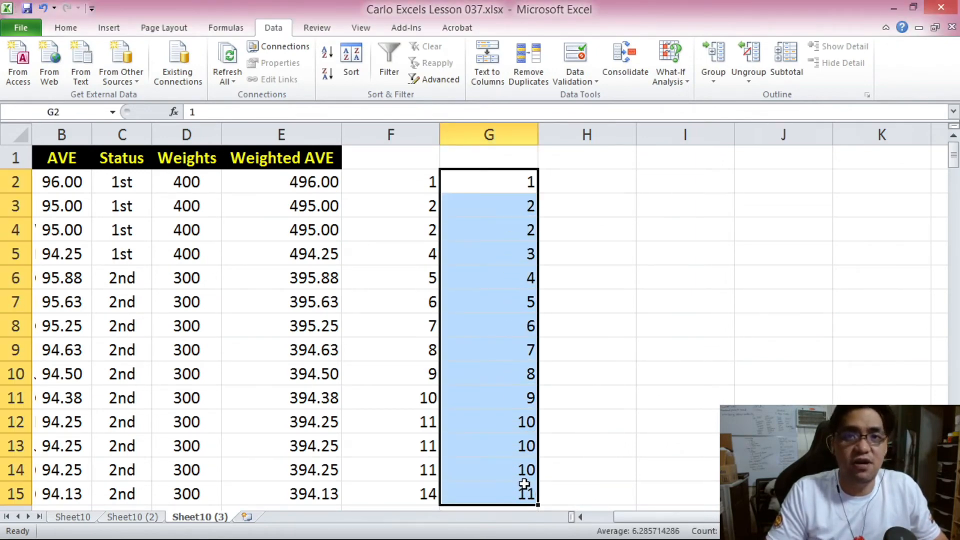
left_click_drag(491, 185, 502, 487)
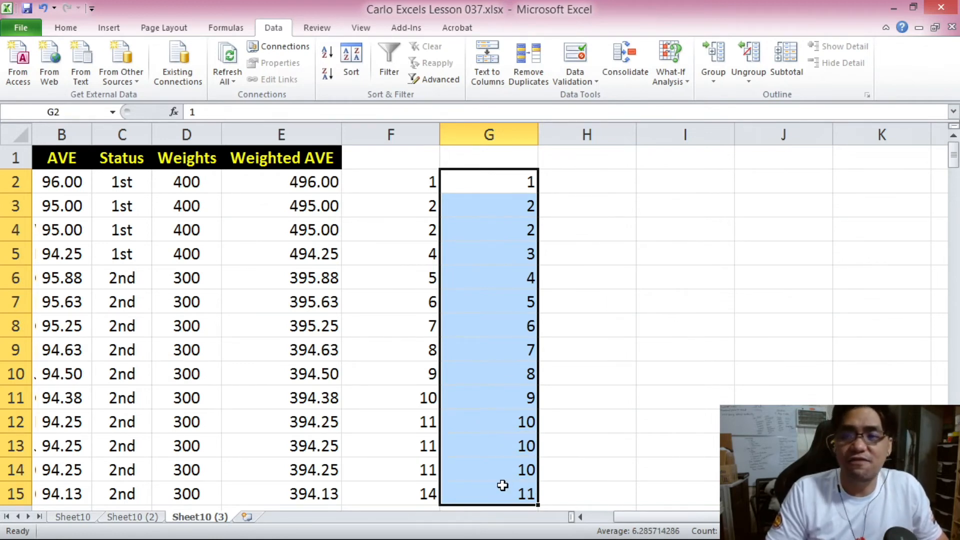
left_click_drag(488, 184, 521, 481)
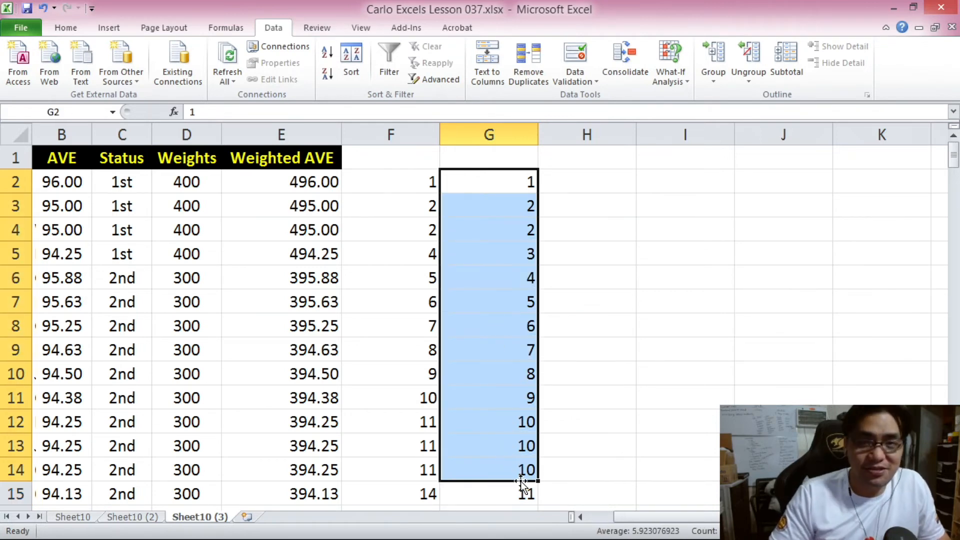
left_click_drag(505, 183, 530, 490)
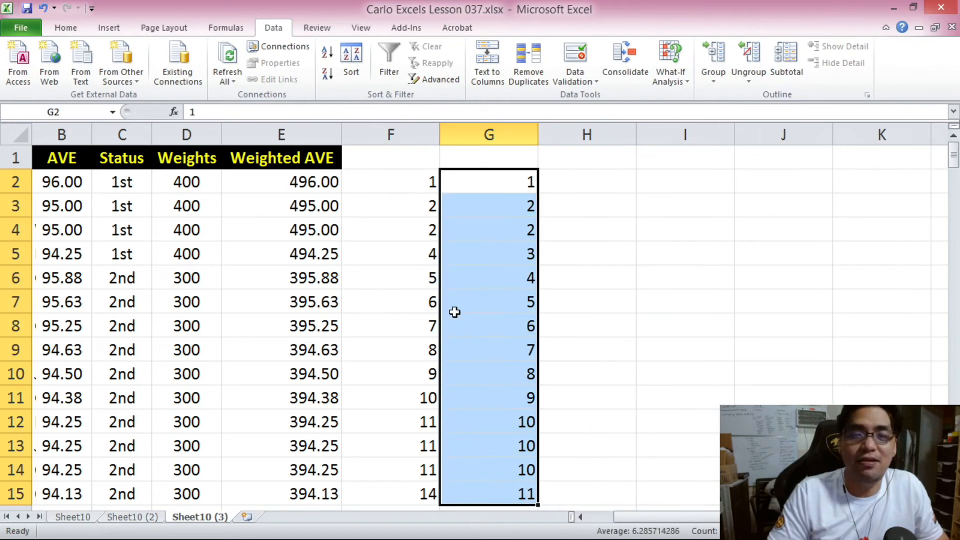
key("Delete")
Number the students consecutively from 1 to 14 in G2:G15.
left_click(474, 177)
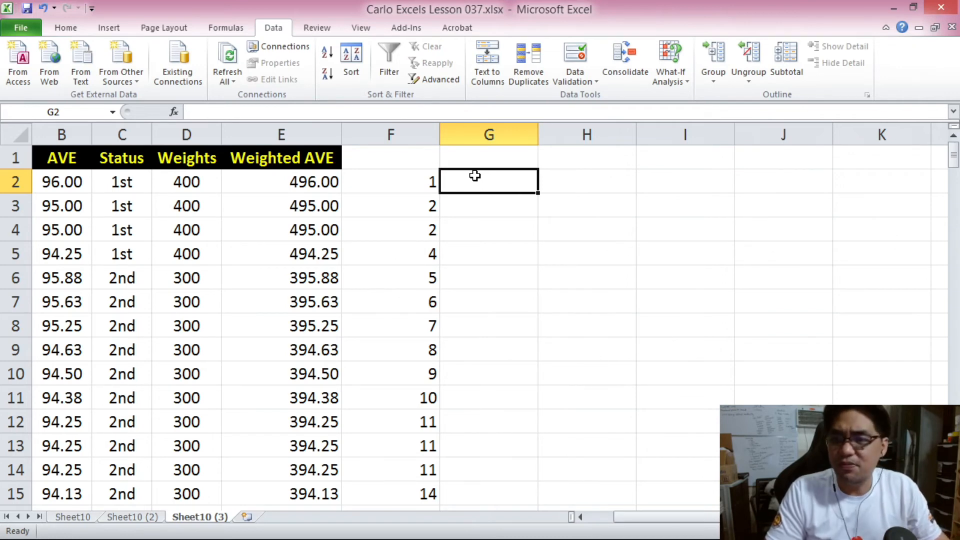
type("1")
key("Return")
type("2")
key("Return")
type("3")
key("Return")
type("4 5")
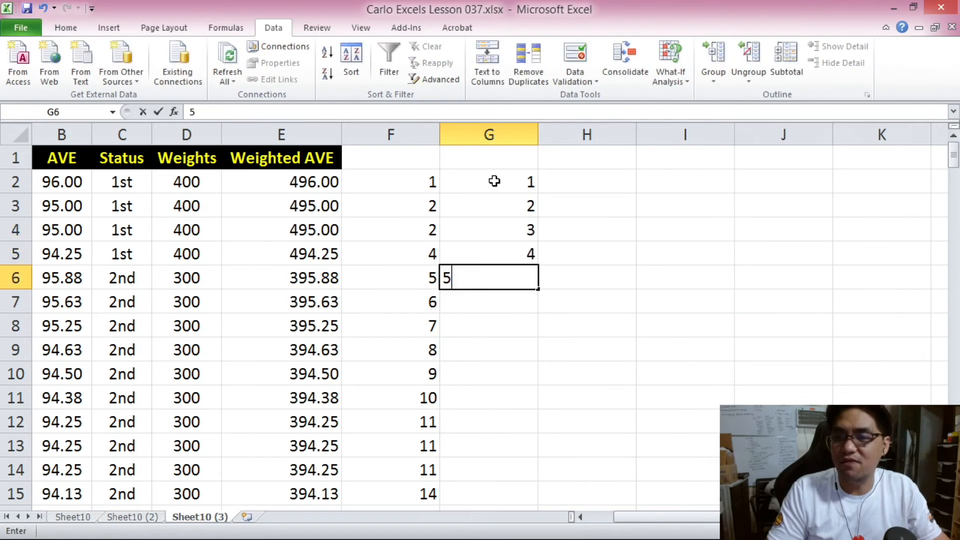
key("Return")
type("6")
key("Return")
type("7")
key("Return")
type("8")
key("Return")
type("9")
key("Return")
type("10")
key("Return")
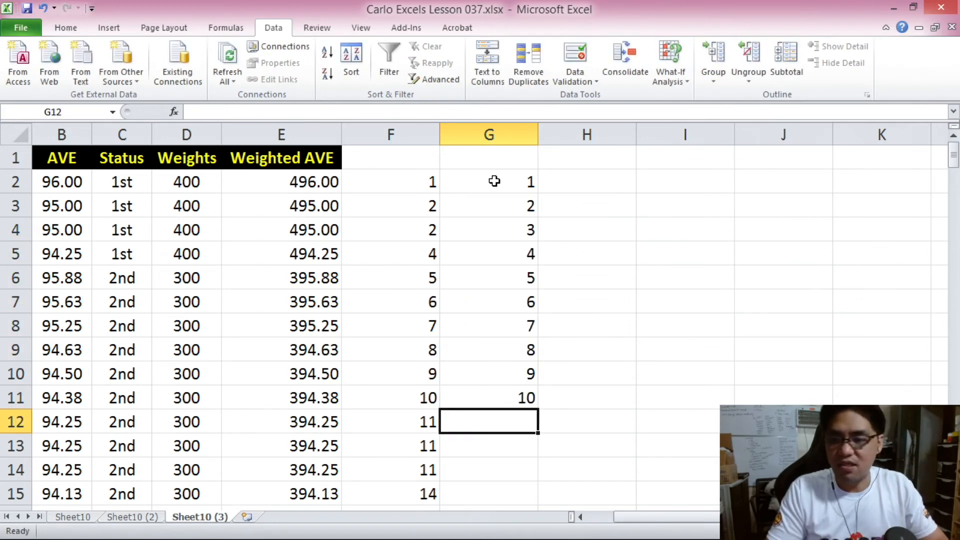
type("11")
key("Return")
type("12")
key("Return")
type("13")
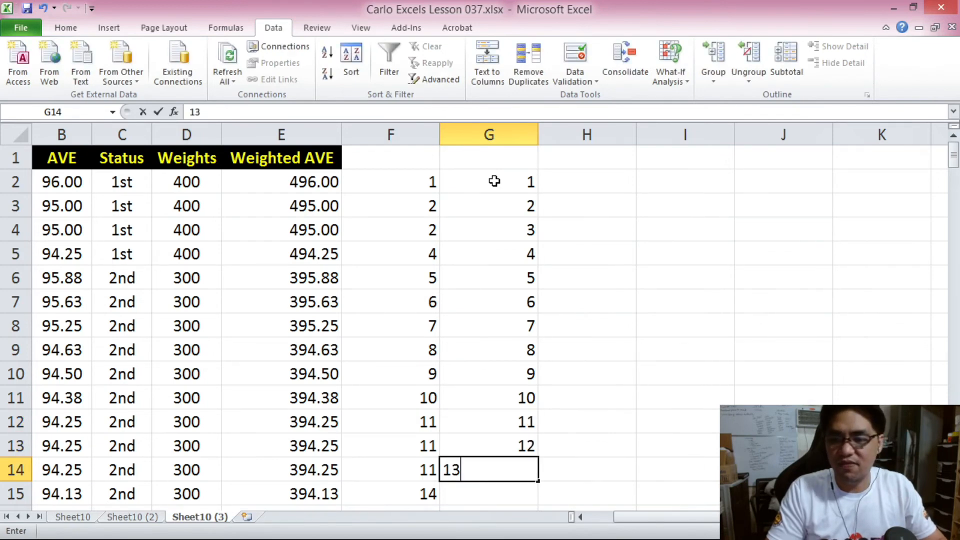
key("Return")
type("14")
key("Return")
scroll(494, 181, "up", 1)
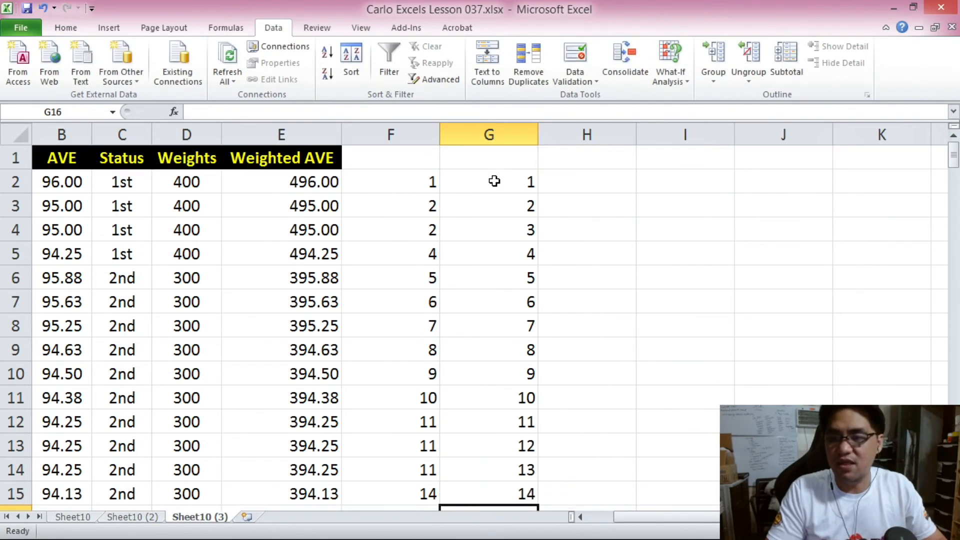
Compare the tied ranks in F3:G4 and enter averaged ranks beside them: 1 in H2 and 2.5 in H3 and H4.
left_click_drag(402, 209, 413, 227)
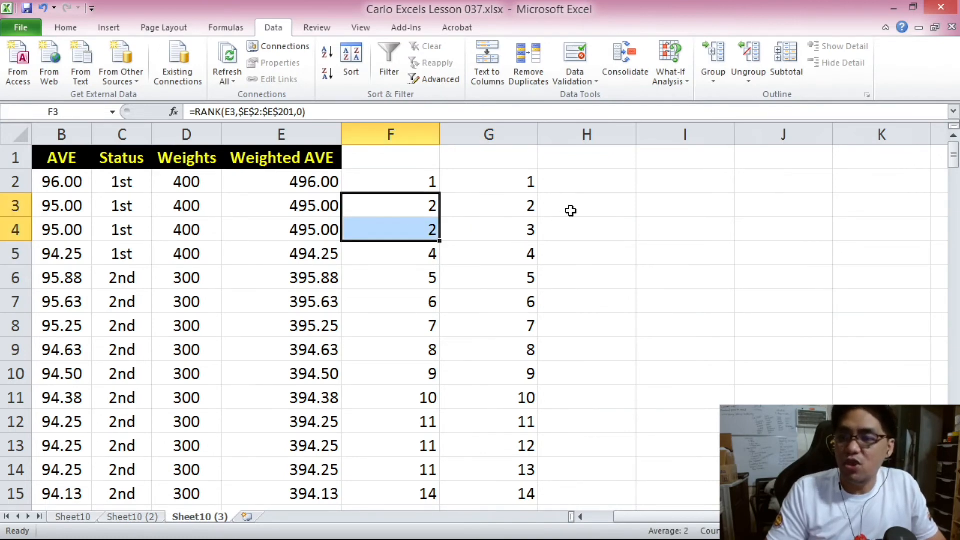
left_click(516, 208)
left_click(513, 232)
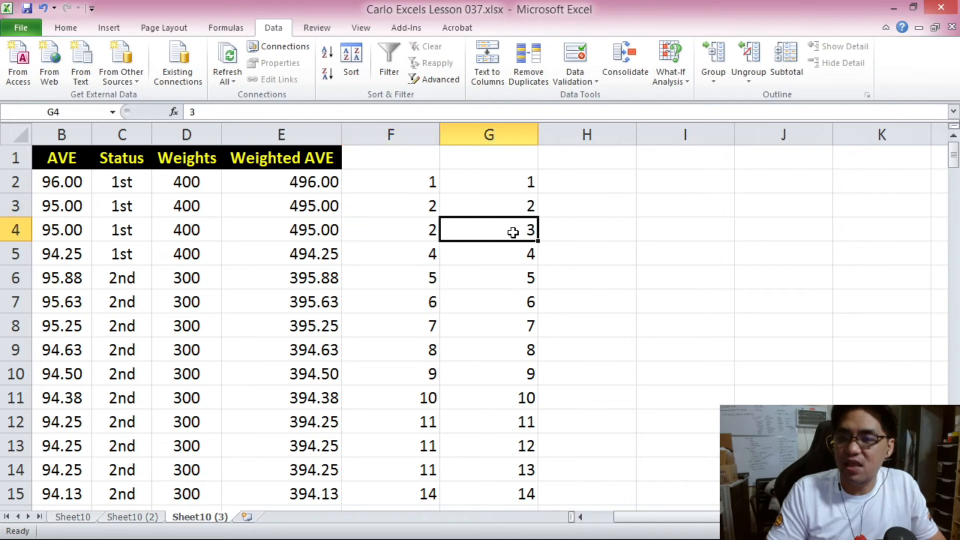
left_click_drag(422, 205, 493, 231)
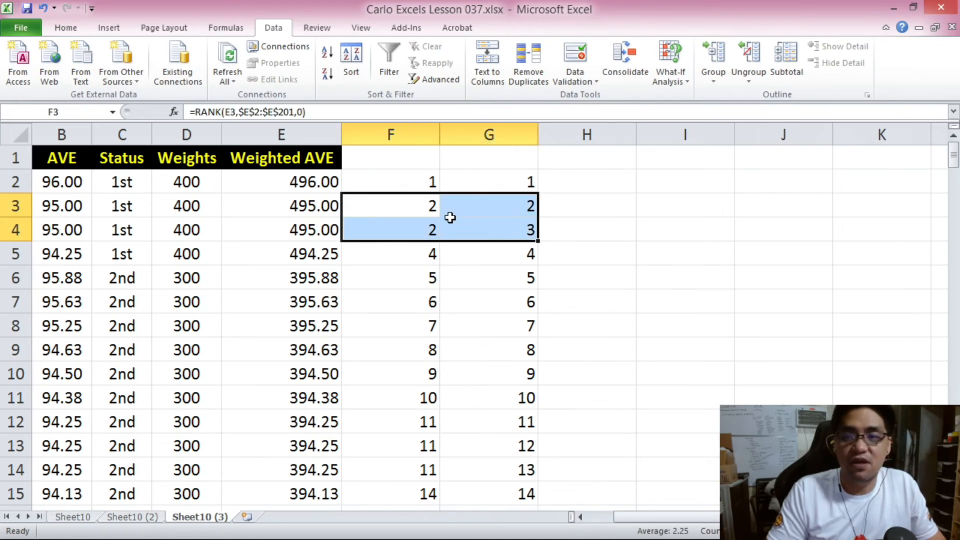
left_click(580, 207)
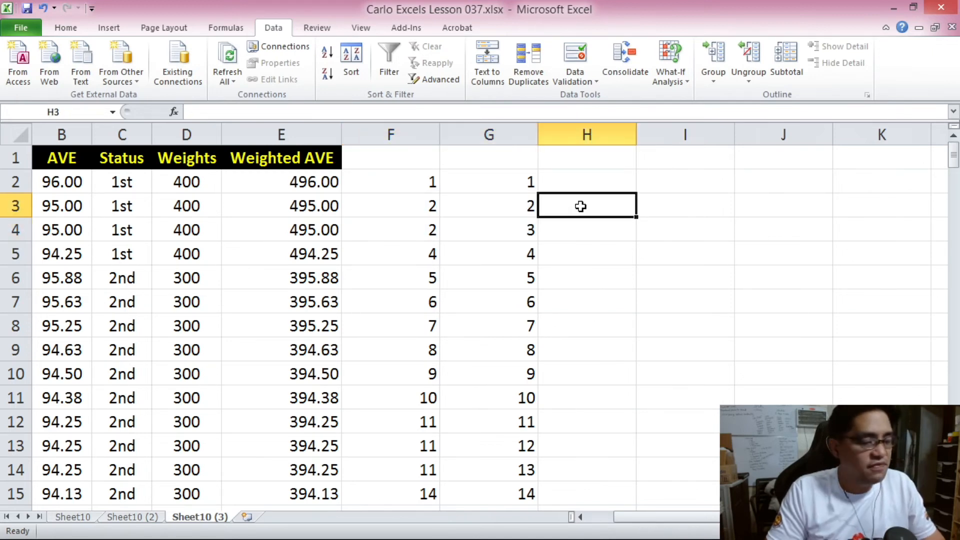
type("2.5")
key("Return")
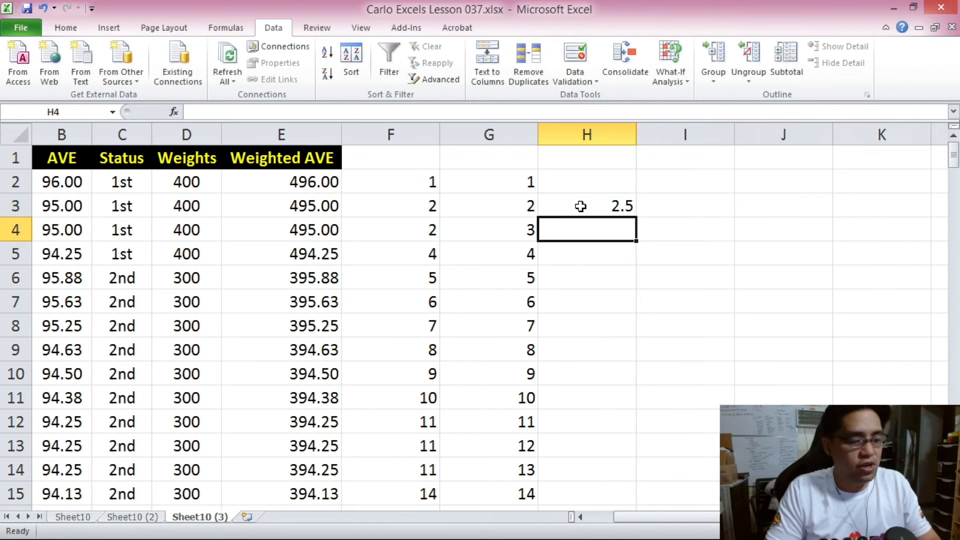
type("2.5")
key("Return")
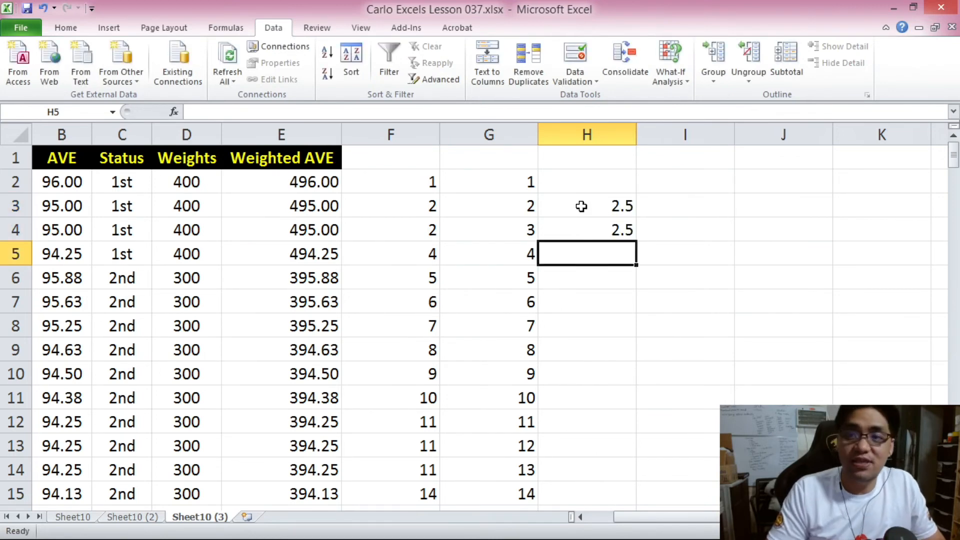
left_click(588, 189)
type("1")
key("Return")
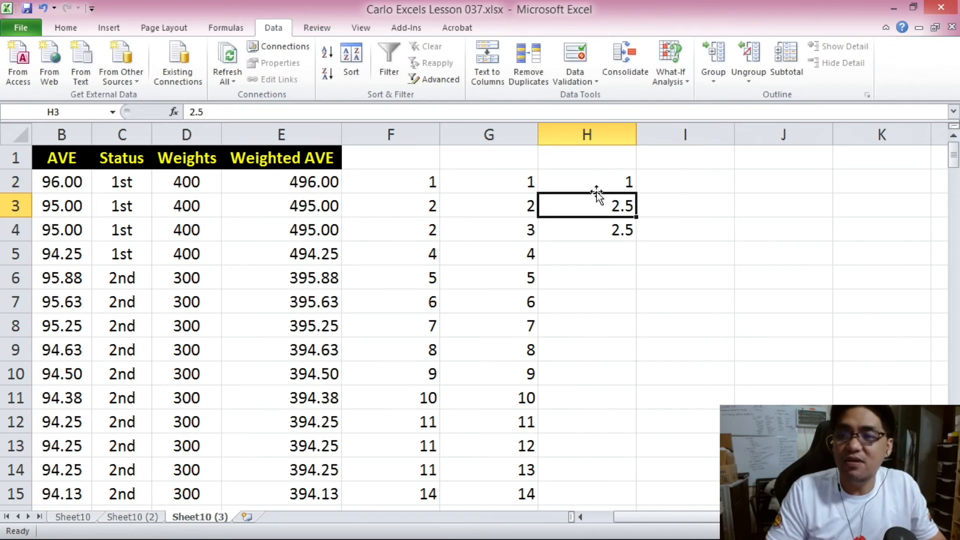
left_click_drag(510, 209, 516, 219)
left_click_drag(412, 205, 468, 224)
left_click(623, 181)
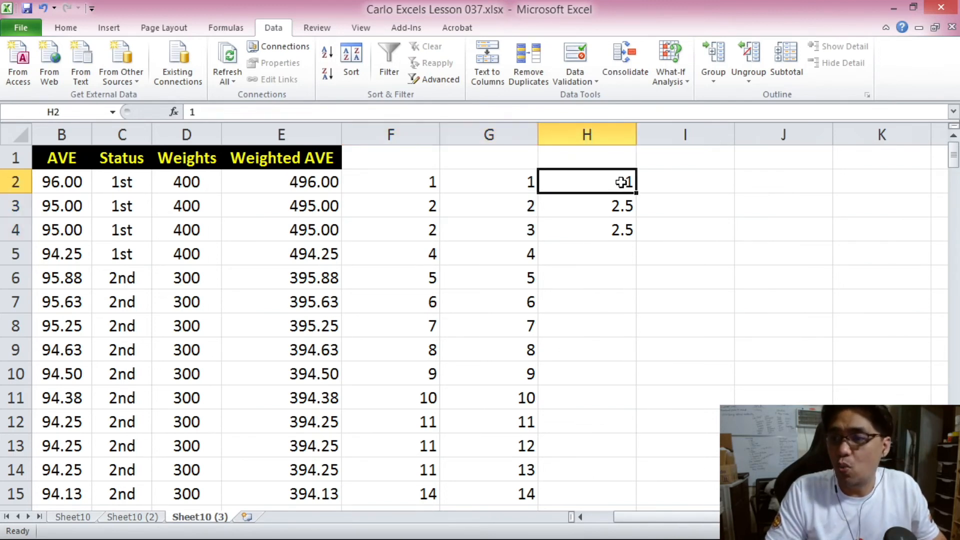
Continue the averaged ranking in H5:H11 with the consecutive ranks 4, 5, 6, 7, 8, 9 and 10.
left_click(620, 209)
left_click(619, 226)
left_click(617, 248)
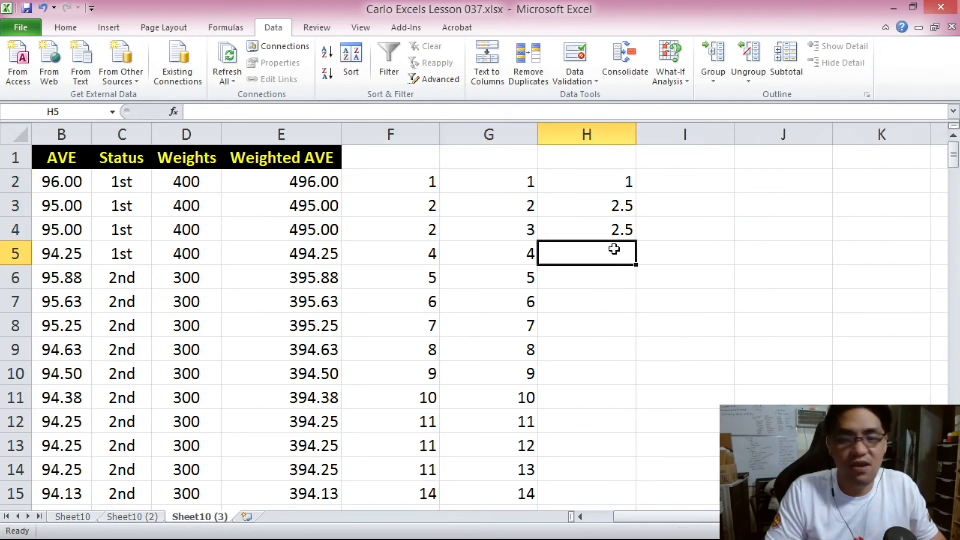
type("4")
key("Return")
type("5")
key("Return")
type("6")
key("Return")
type("7")
key("Return")
type("8")
key("Return")
type("9")
key("Return")
type("10")
key("Return")
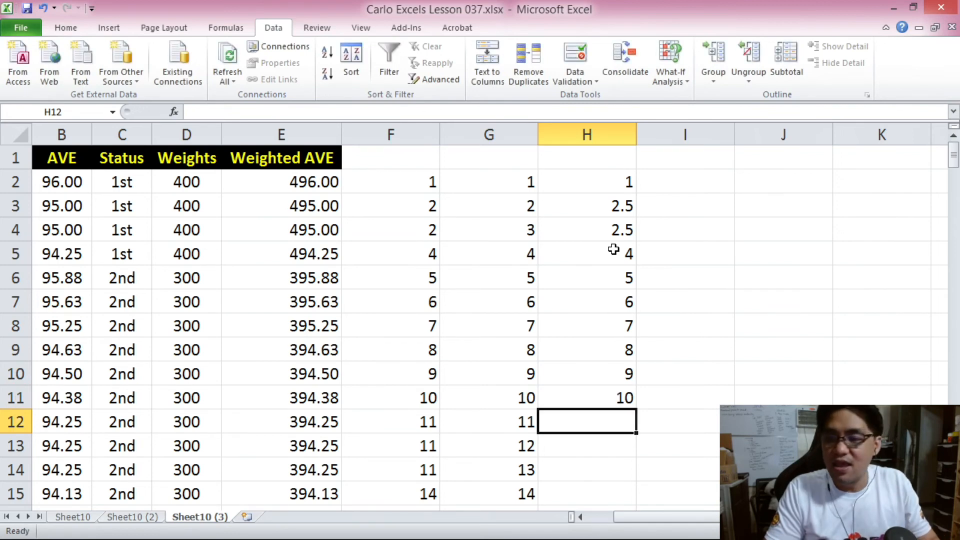
Switch to Calculator and average the tied positions by adding 11, 12 and 13, then dividing the sum by 3.
left_click(579, 447)
left_click(584, 466)
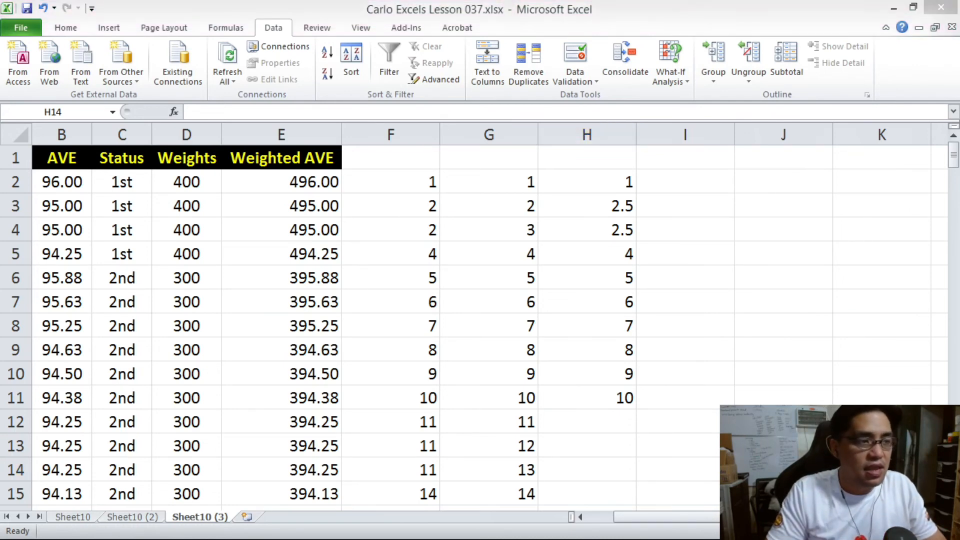
left_click_drag(475, 111, 659, 75)
double_click(629, 257)
left_click(717, 283)
left_click(629, 259)
left_click(658, 259)
left_click(717, 284)
left_click(629, 259)
left_click(687, 259)
left_click(744, 270)
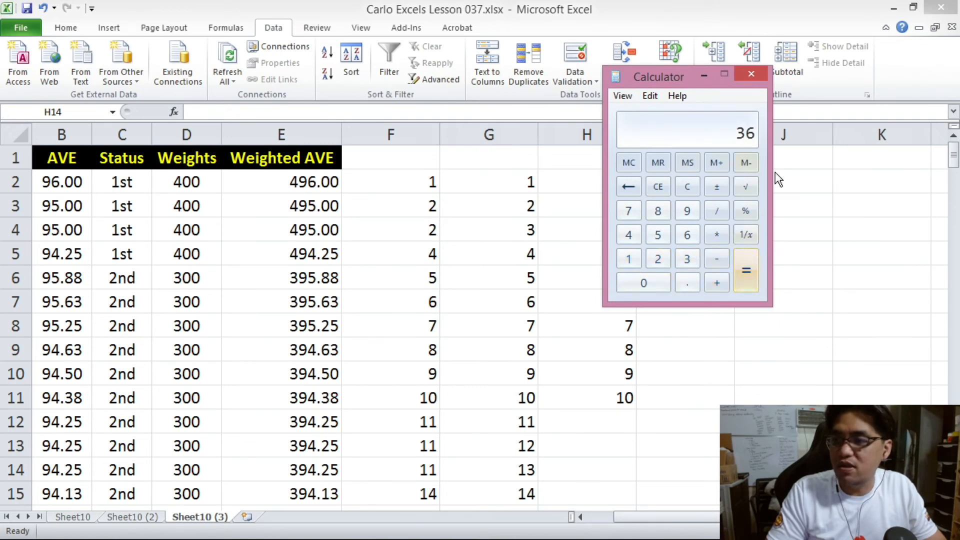
left_click(717, 211)
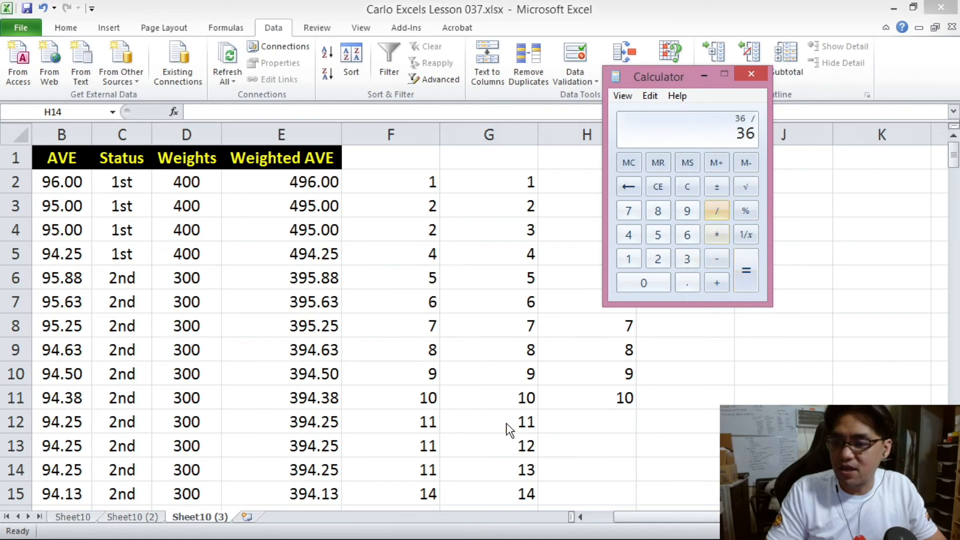
left_click(686, 259)
left_click(748, 276)
Back in the worksheet, enter the averaged rank 12 in H12, H13 and H14, and rank 14 in H15.
left_click(610, 423)
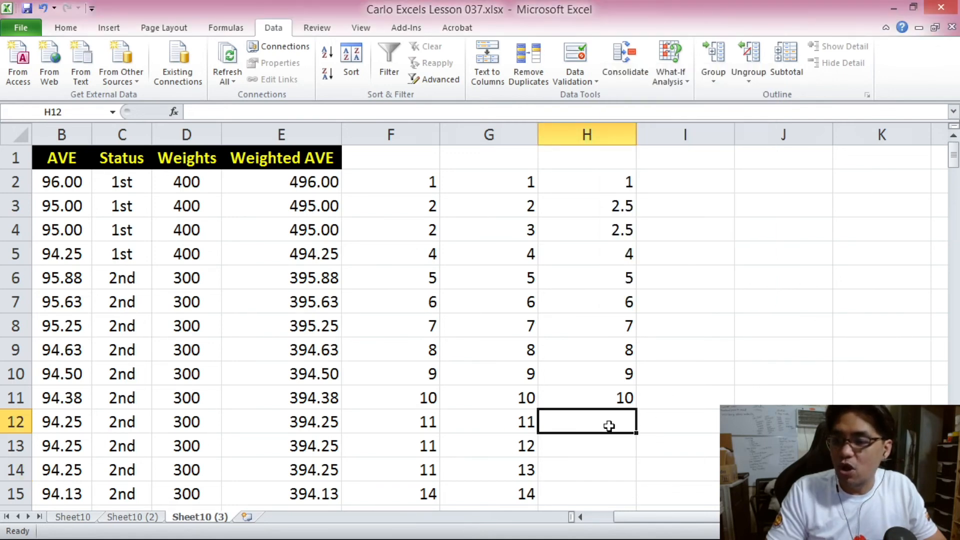
type("12")
key("Return")
type("12")
key("Return")
type("12")
key("Return")
type("14")
key("Return")
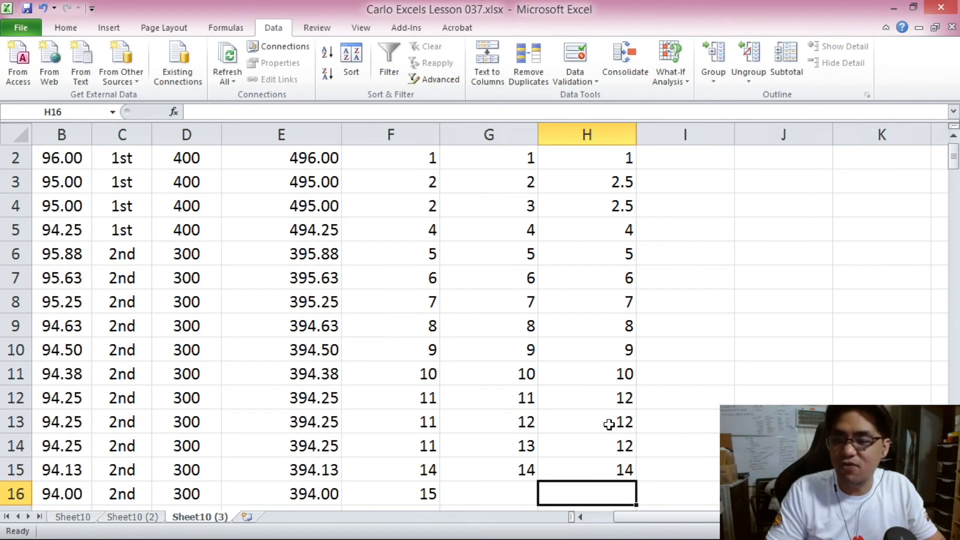
Highlight H2:H15 to review the complete set of averaged ranks.
scroll(609, 424, "up", 1)
left_click_drag(611, 182, 615, 493)
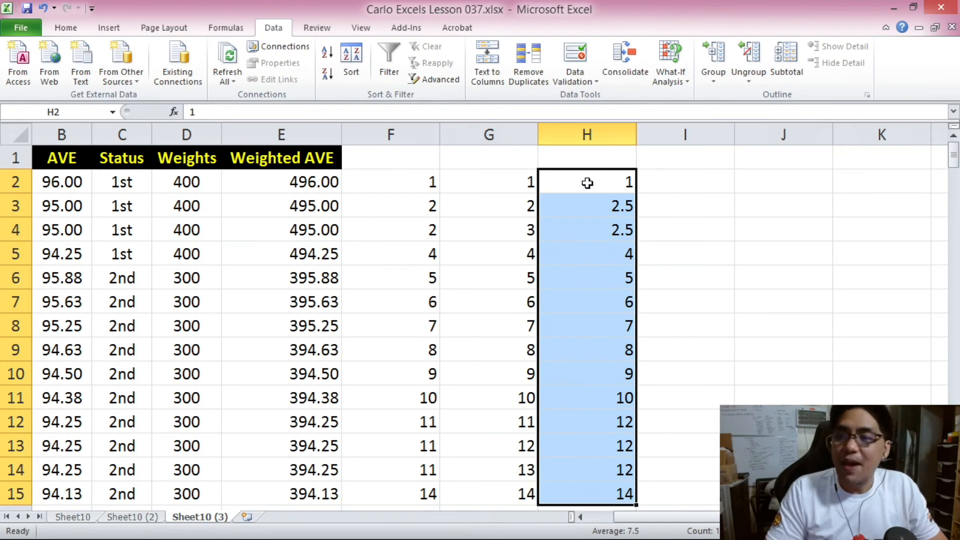
left_click_drag(587, 172, 615, 491)
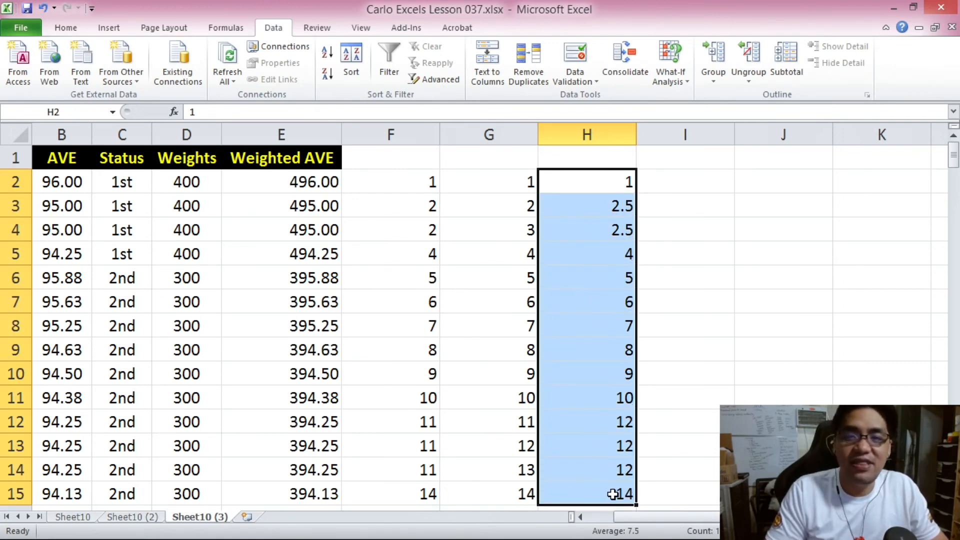
left_click_drag(612, 182, 611, 486)
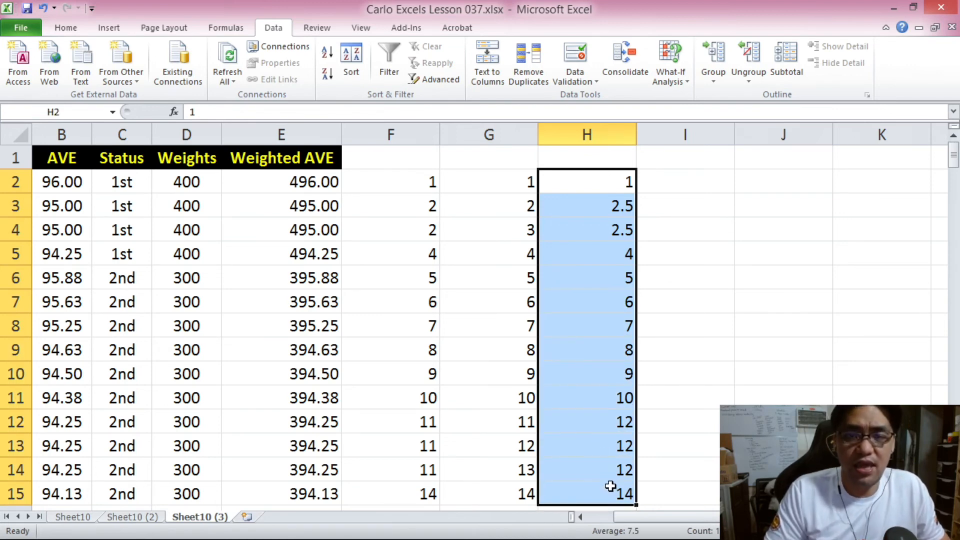
left_click_drag(568, 182, 602, 486)
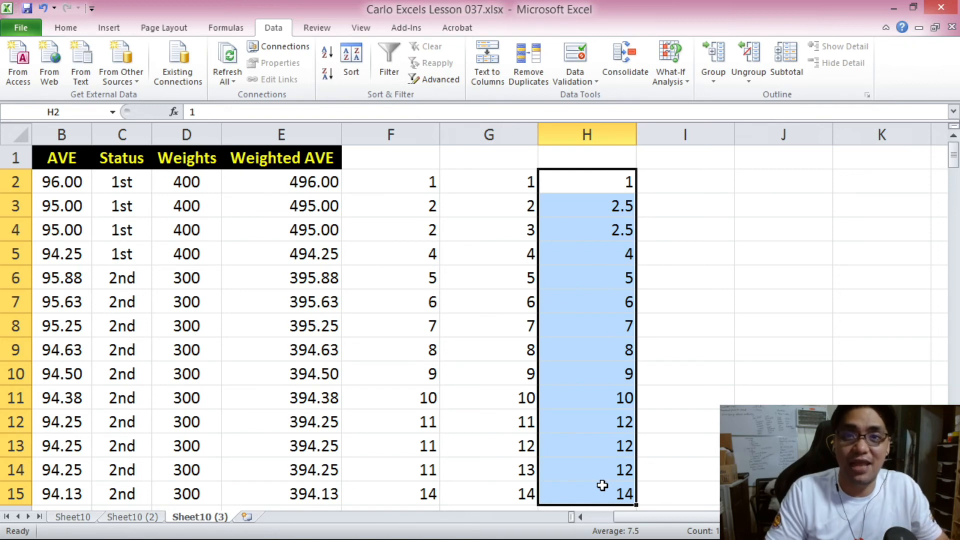
left_click(608, 172)
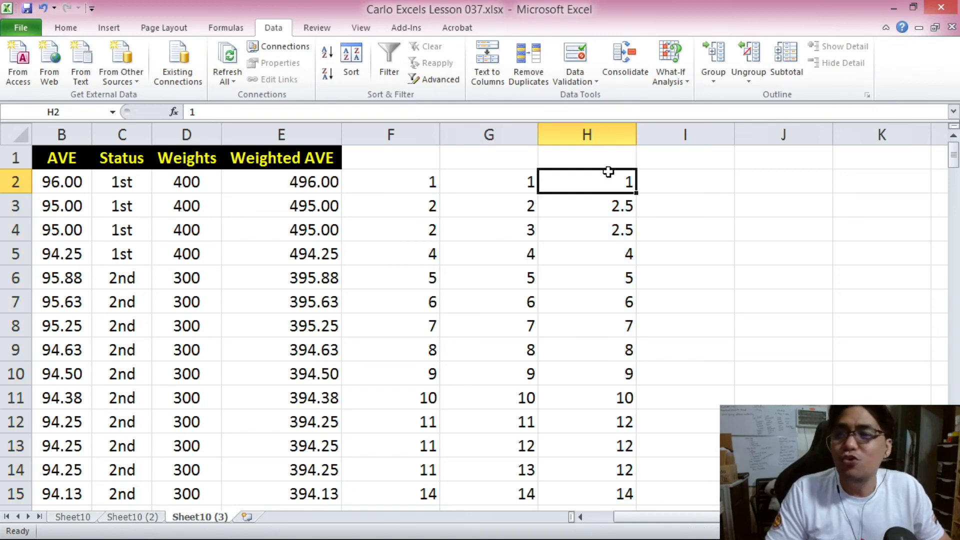
Clear both alternative ranking columns in G2:H15.
left_click_drag(608, 172, 562, 193)
left_click_drag(497, 182, 602, 489)
key("Delete")
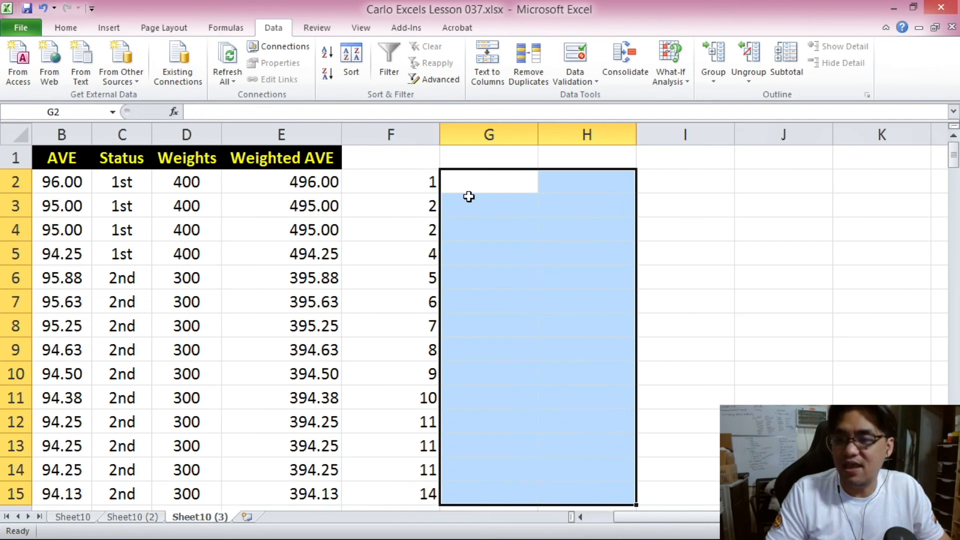
Enter unique consecutive ranks from 1 to 14 in G2:G15 beside the tied ranks.
left_click(461, 189)
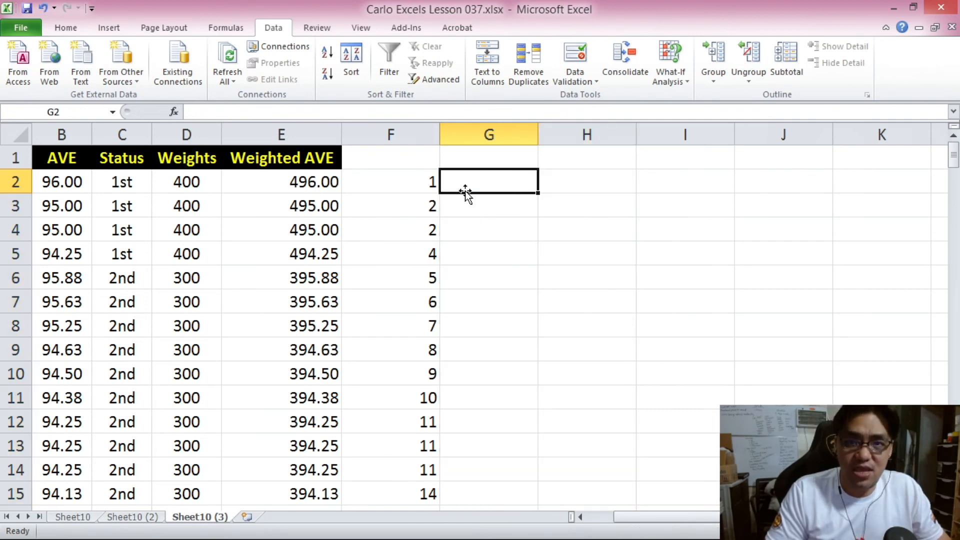
type("1 2 3 4 5 6 7 8 9 0")
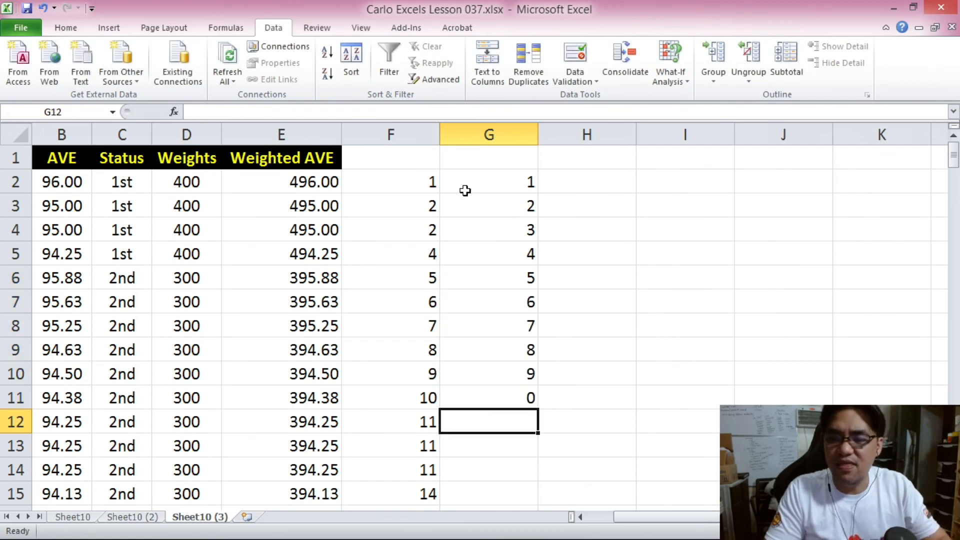
key("Up")
type("1-")
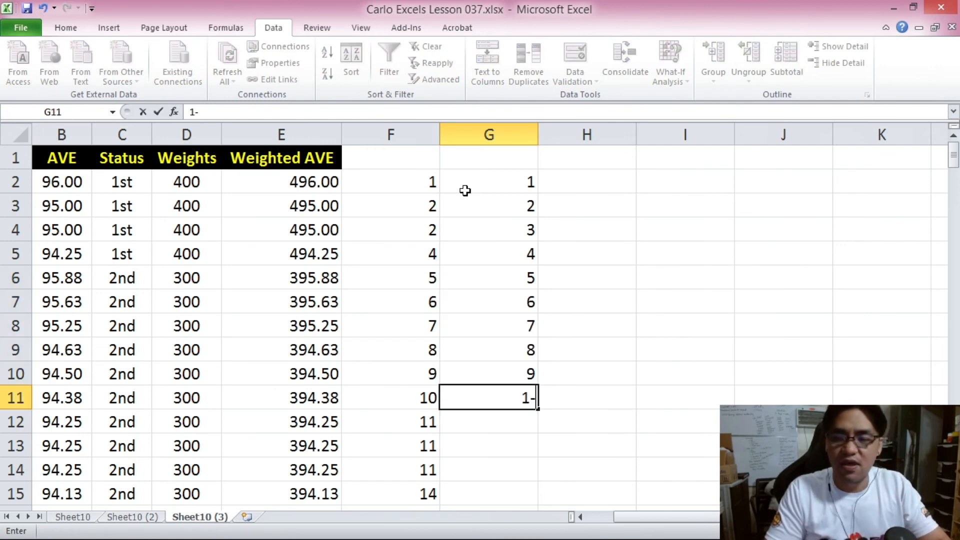
key("BackSpace")
type("0")
key("Return")
type("11")
key("Return")
type("12")
key("Return")
type("13")
key("Return")
type("14")
key("Return")
scroll(465, 191, "up", 1)
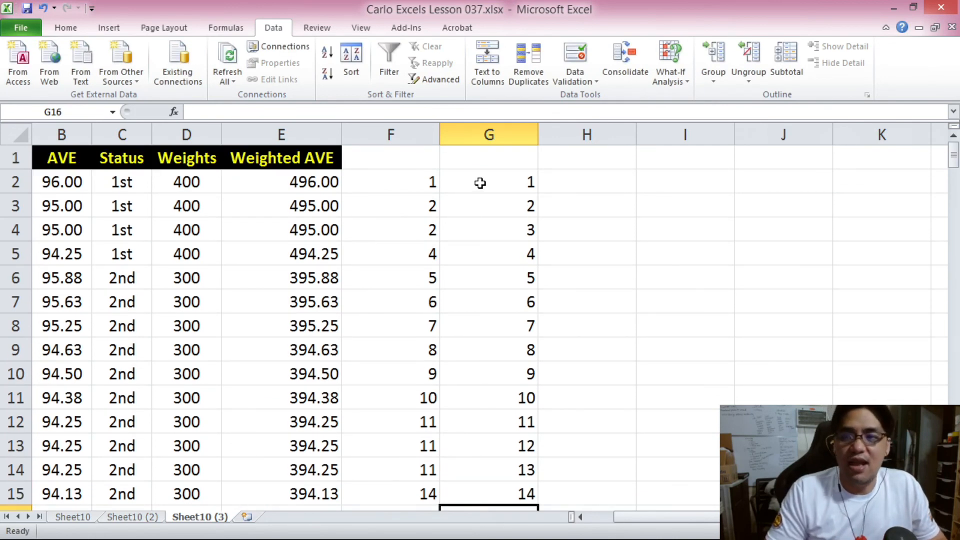
Compare the tied ranks in rows 3 and 4 with the consecutive ones, and review the numbering in G2:G15.
left_click_drag(413, 202, 478, 225)
left_click(505, 198)
left_click(514, 235)
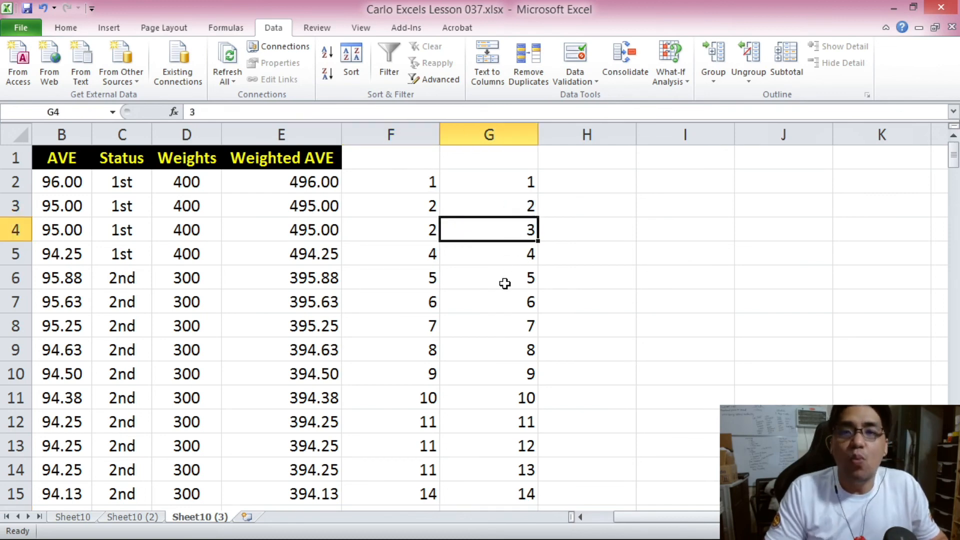
left_click_drag(499, 184, 503, 489)
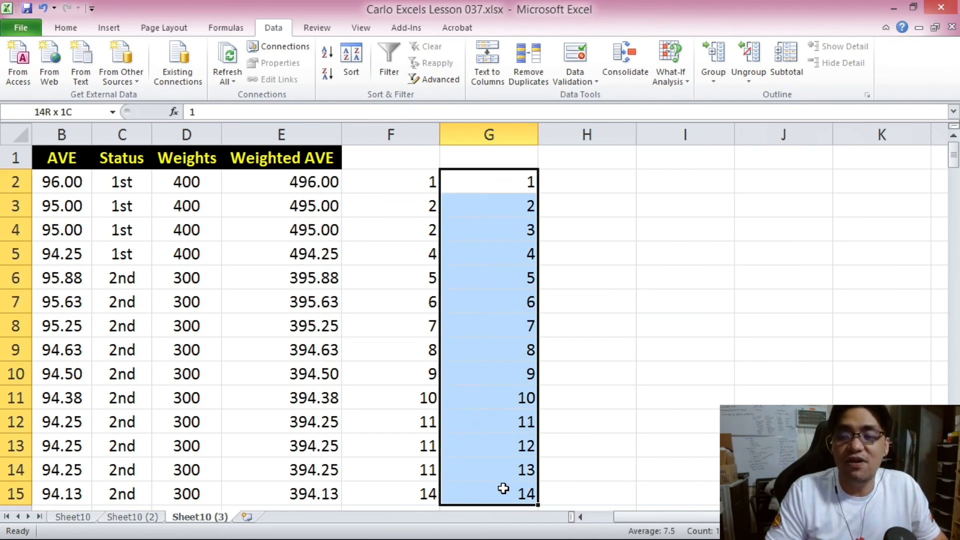
left_click(463, 180)
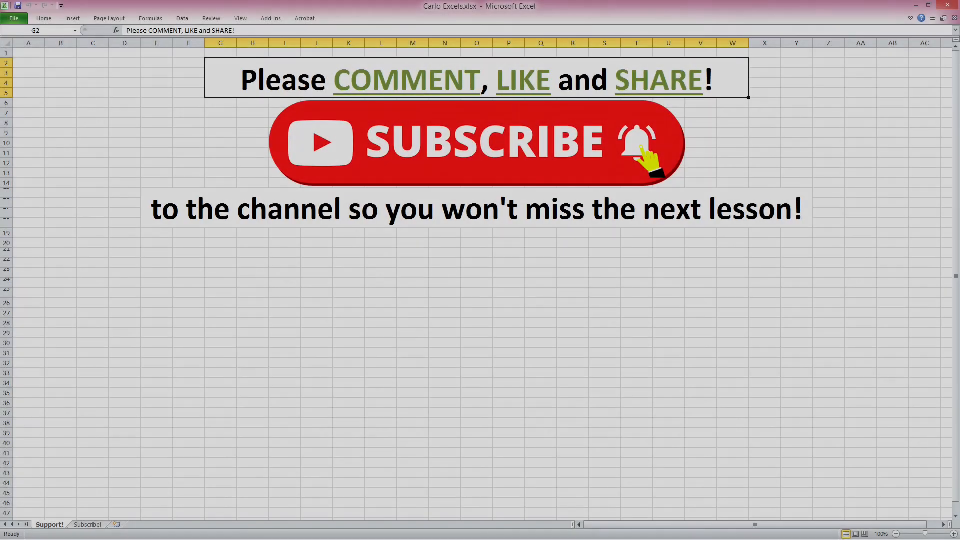
Show the Subscribe! sheet of the Carlo Excels.xlsx workbook.
key("ctrl+Page_Down")
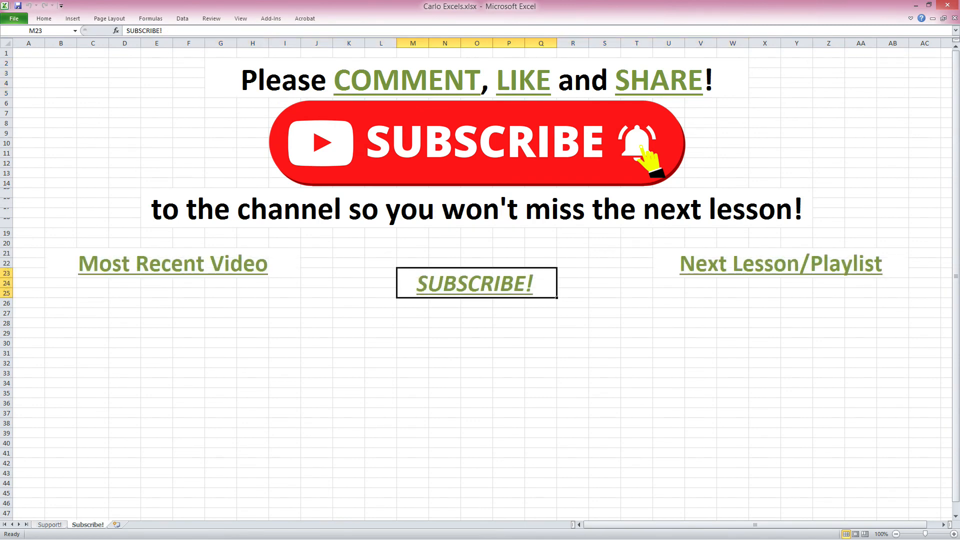